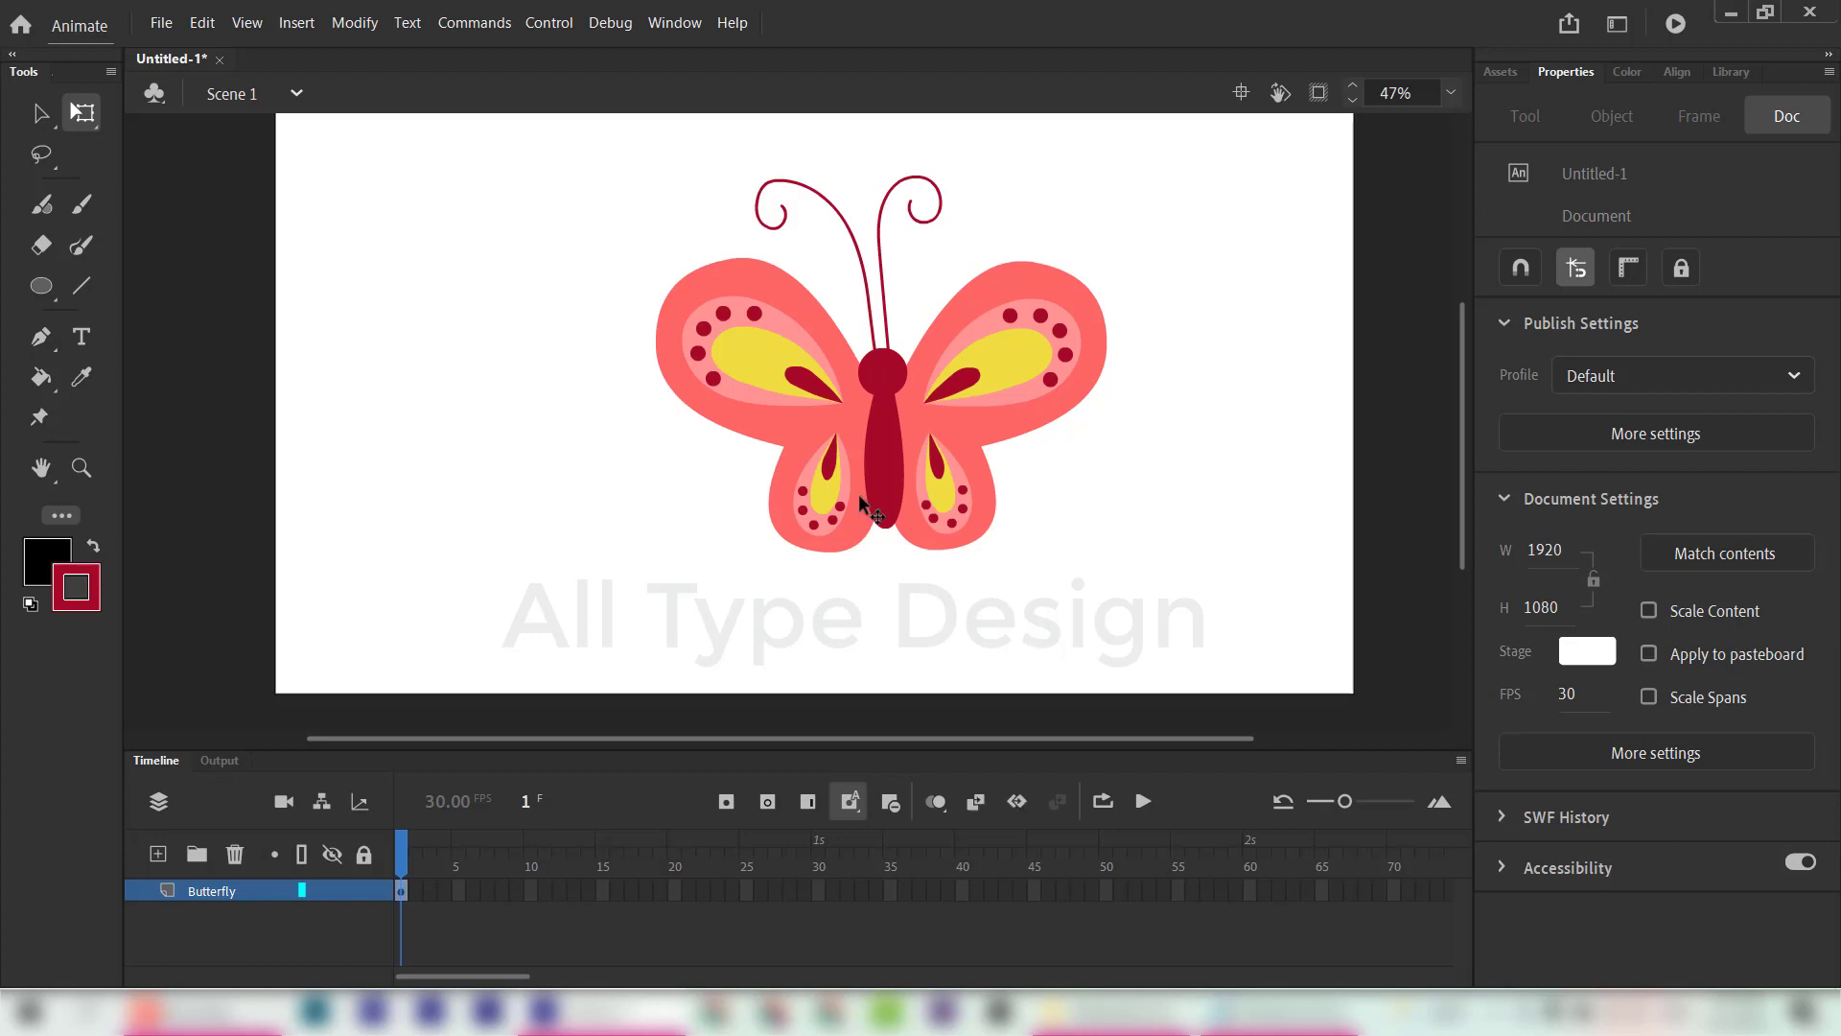
Step: Shift the butterfly down and to the left on the stage, and open its symbol to inspect the wing and body parts
left_click_drag(860, 493, 768, 533)
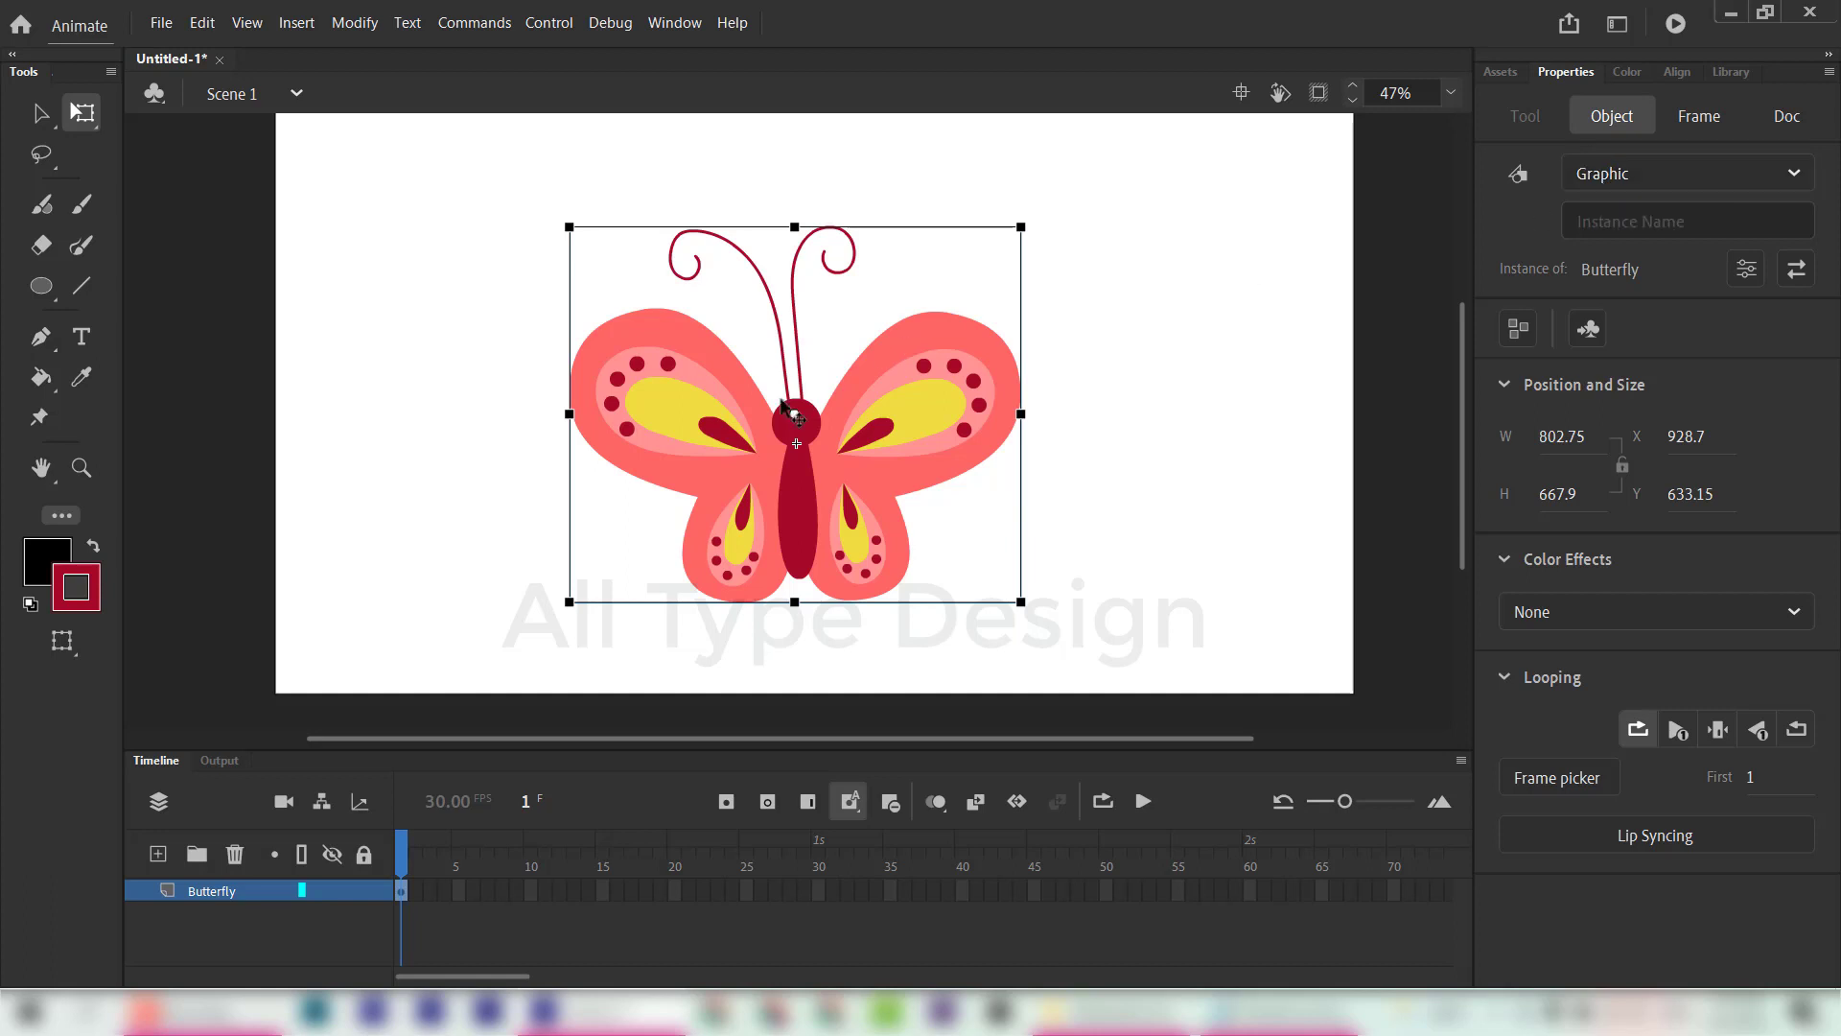
double_click(739, 443)
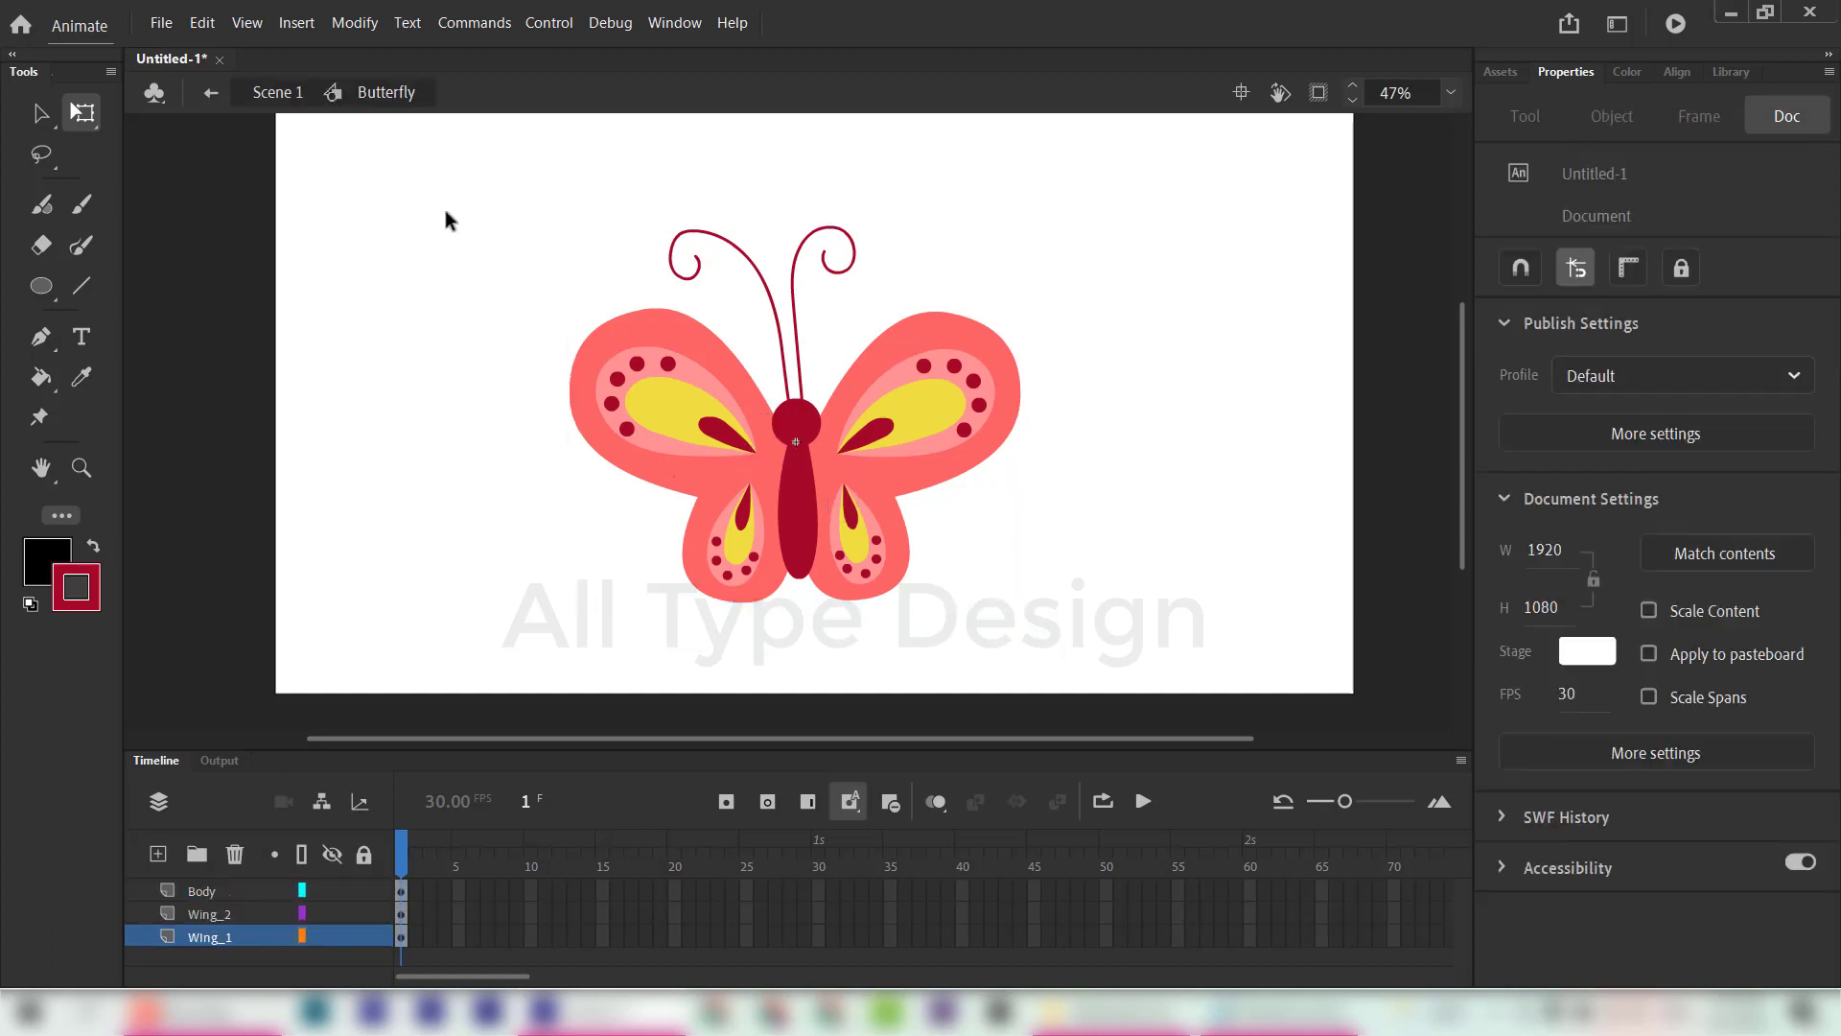
left_click(654, 418)
left_click(842, 434)
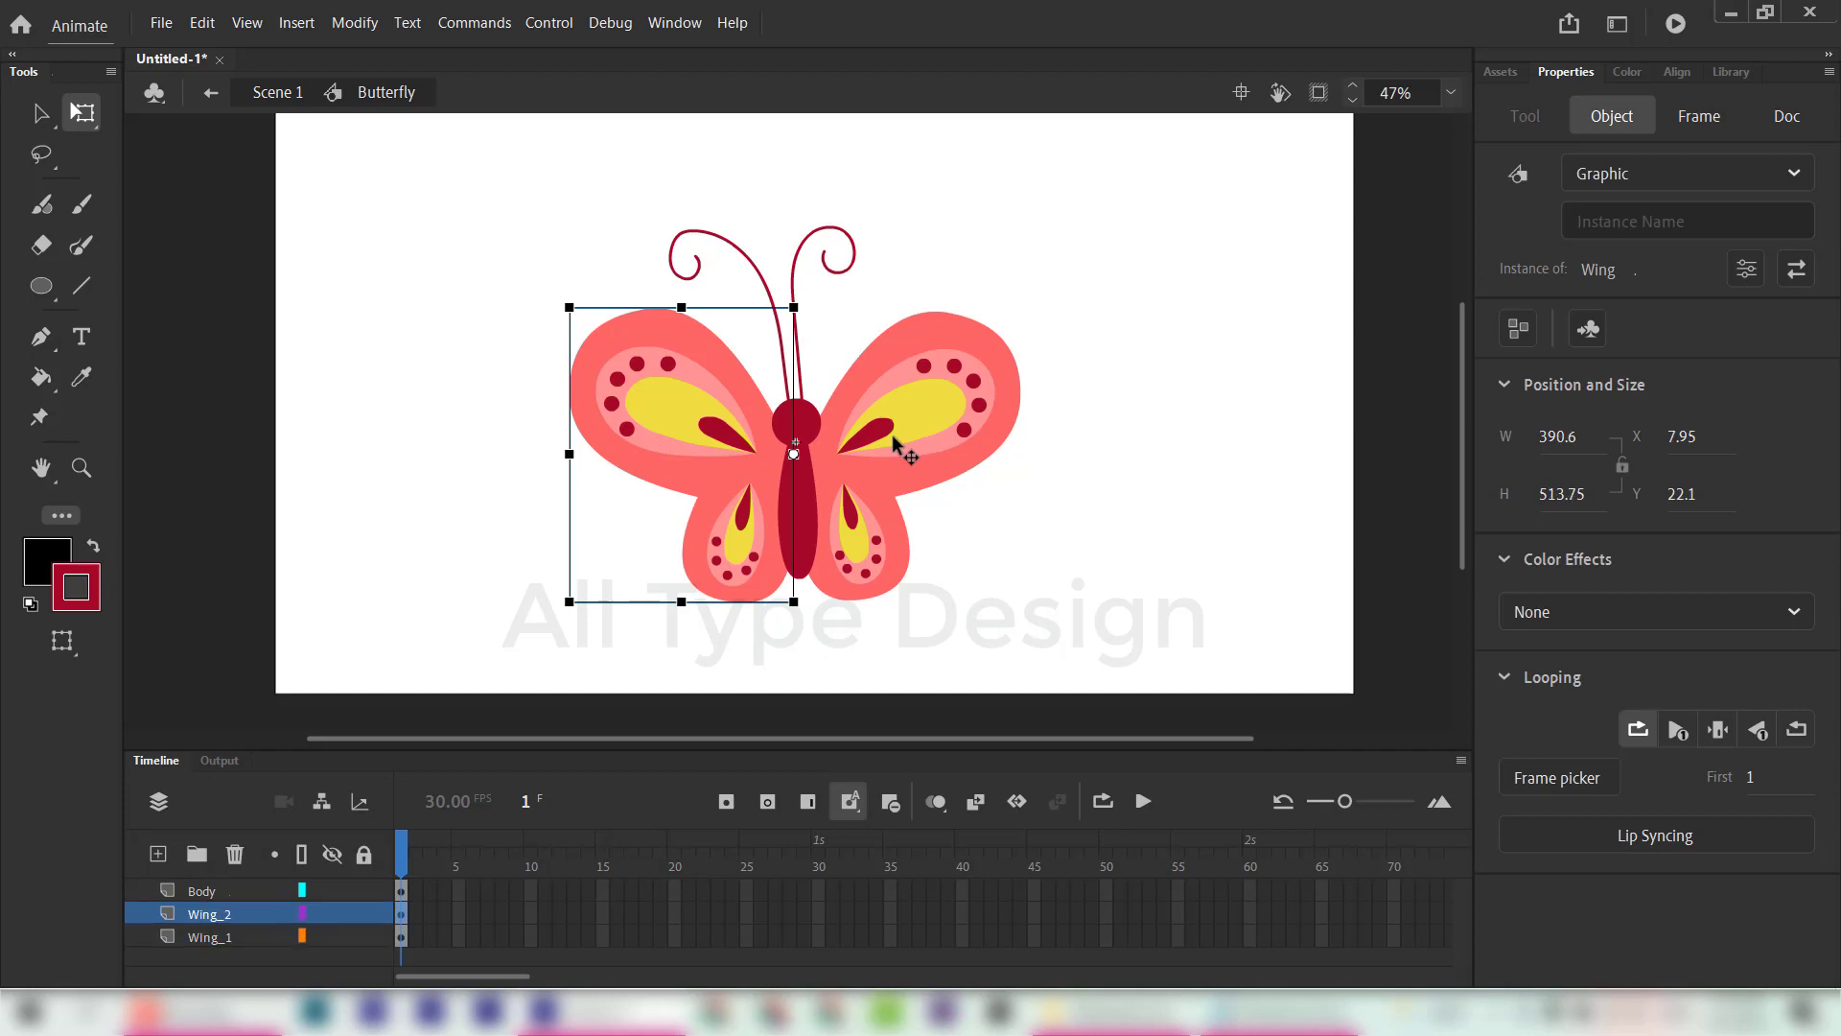
left_click(787, 501)
left_click(480, 470)
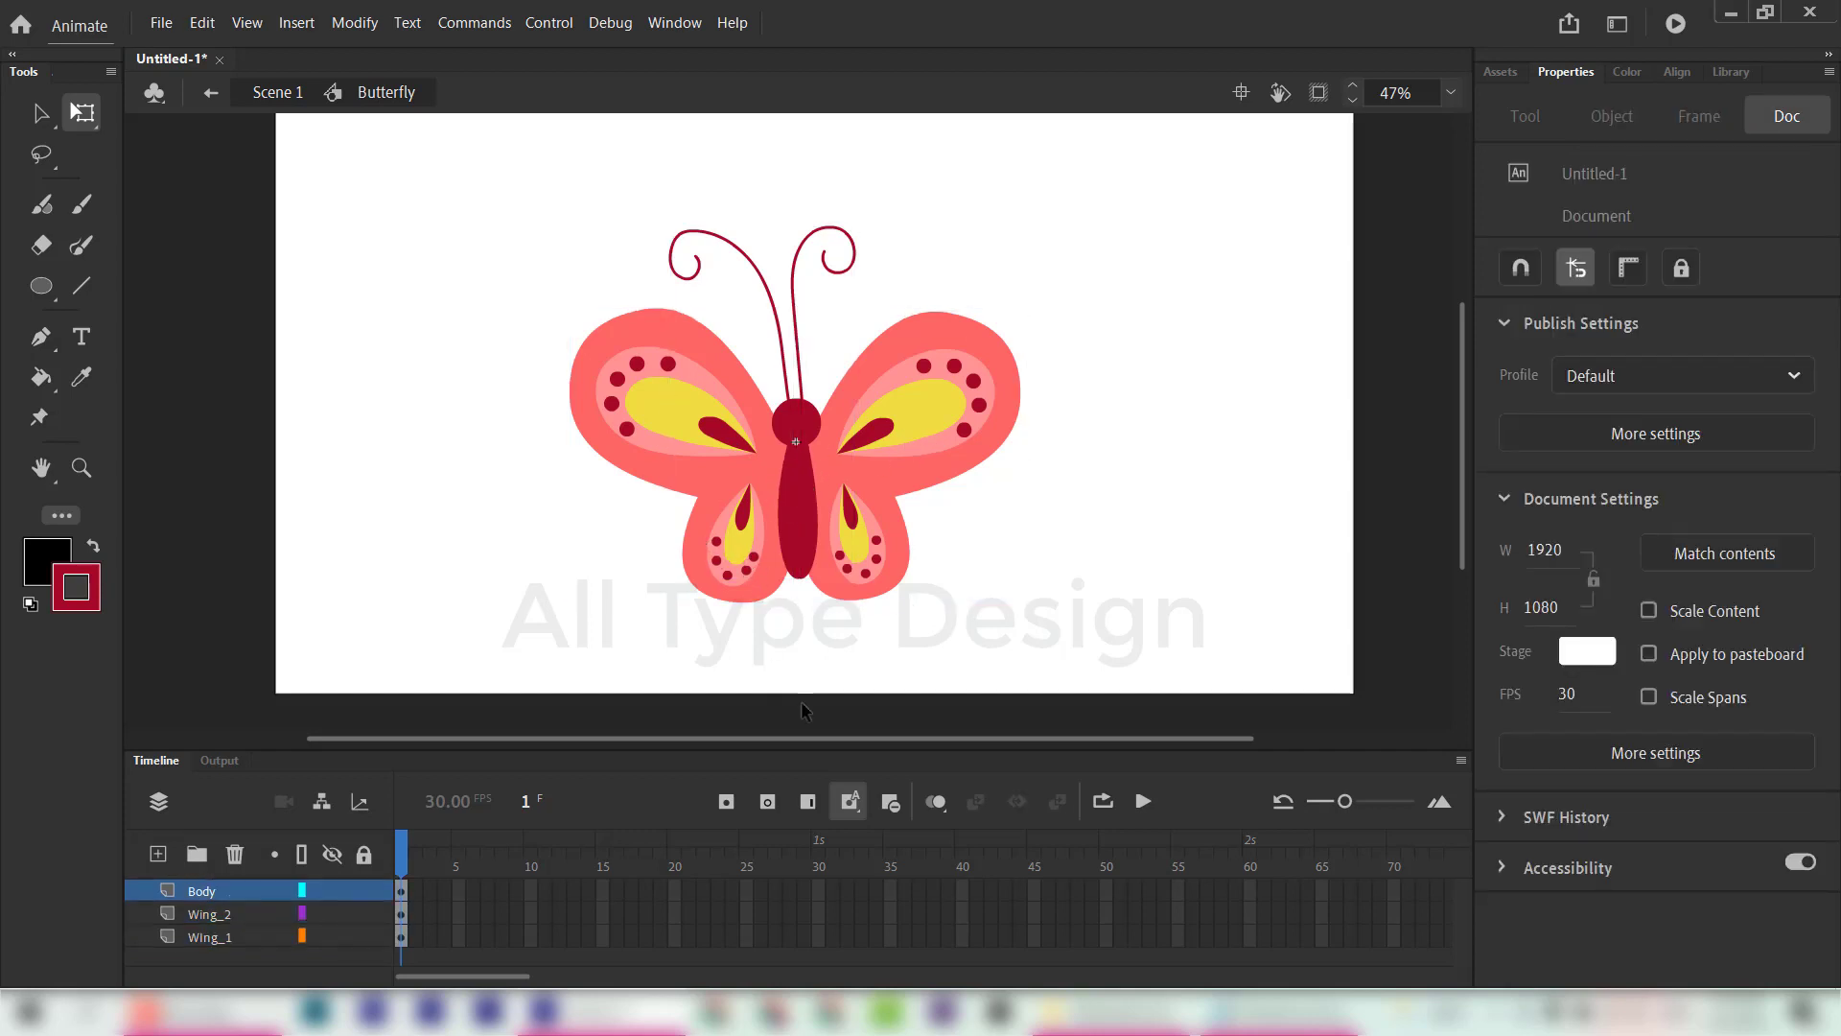
Step: Extend the Body, Wing_2 and Wing_1 layers to frame 30
left_click_drag(814, 890, 817, 938)
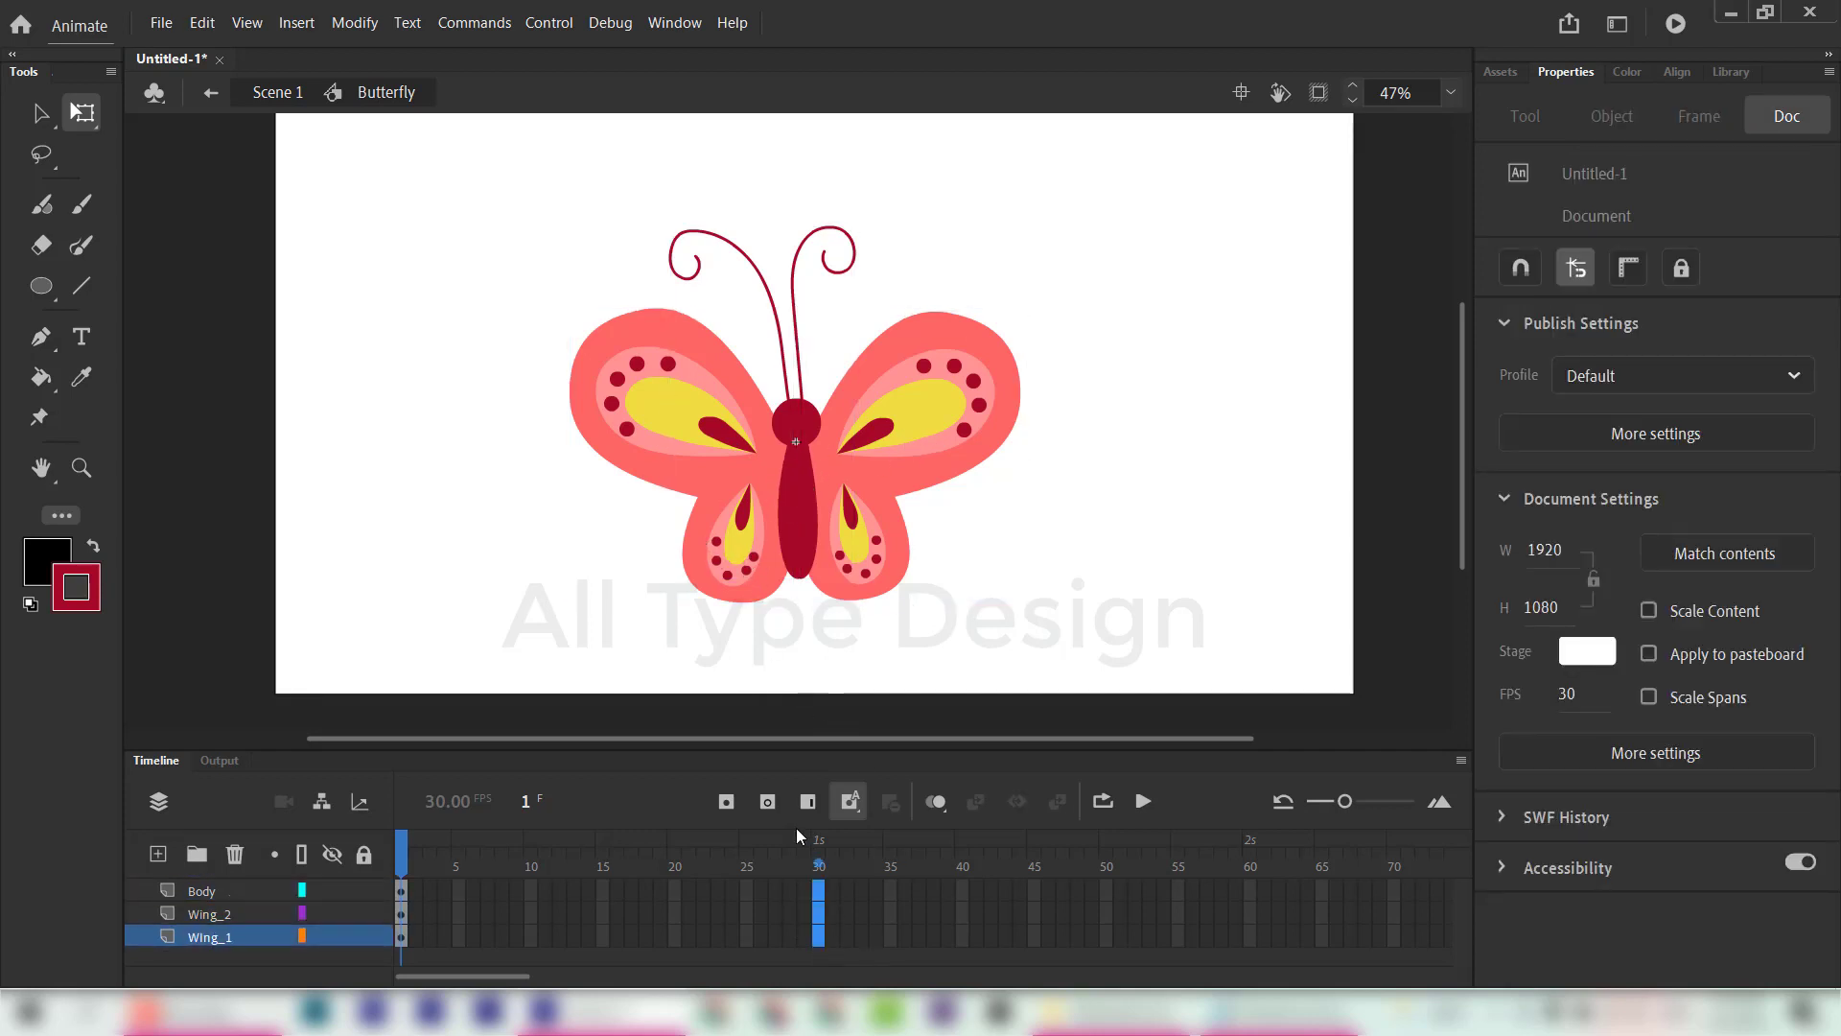
left_click(807, 802)
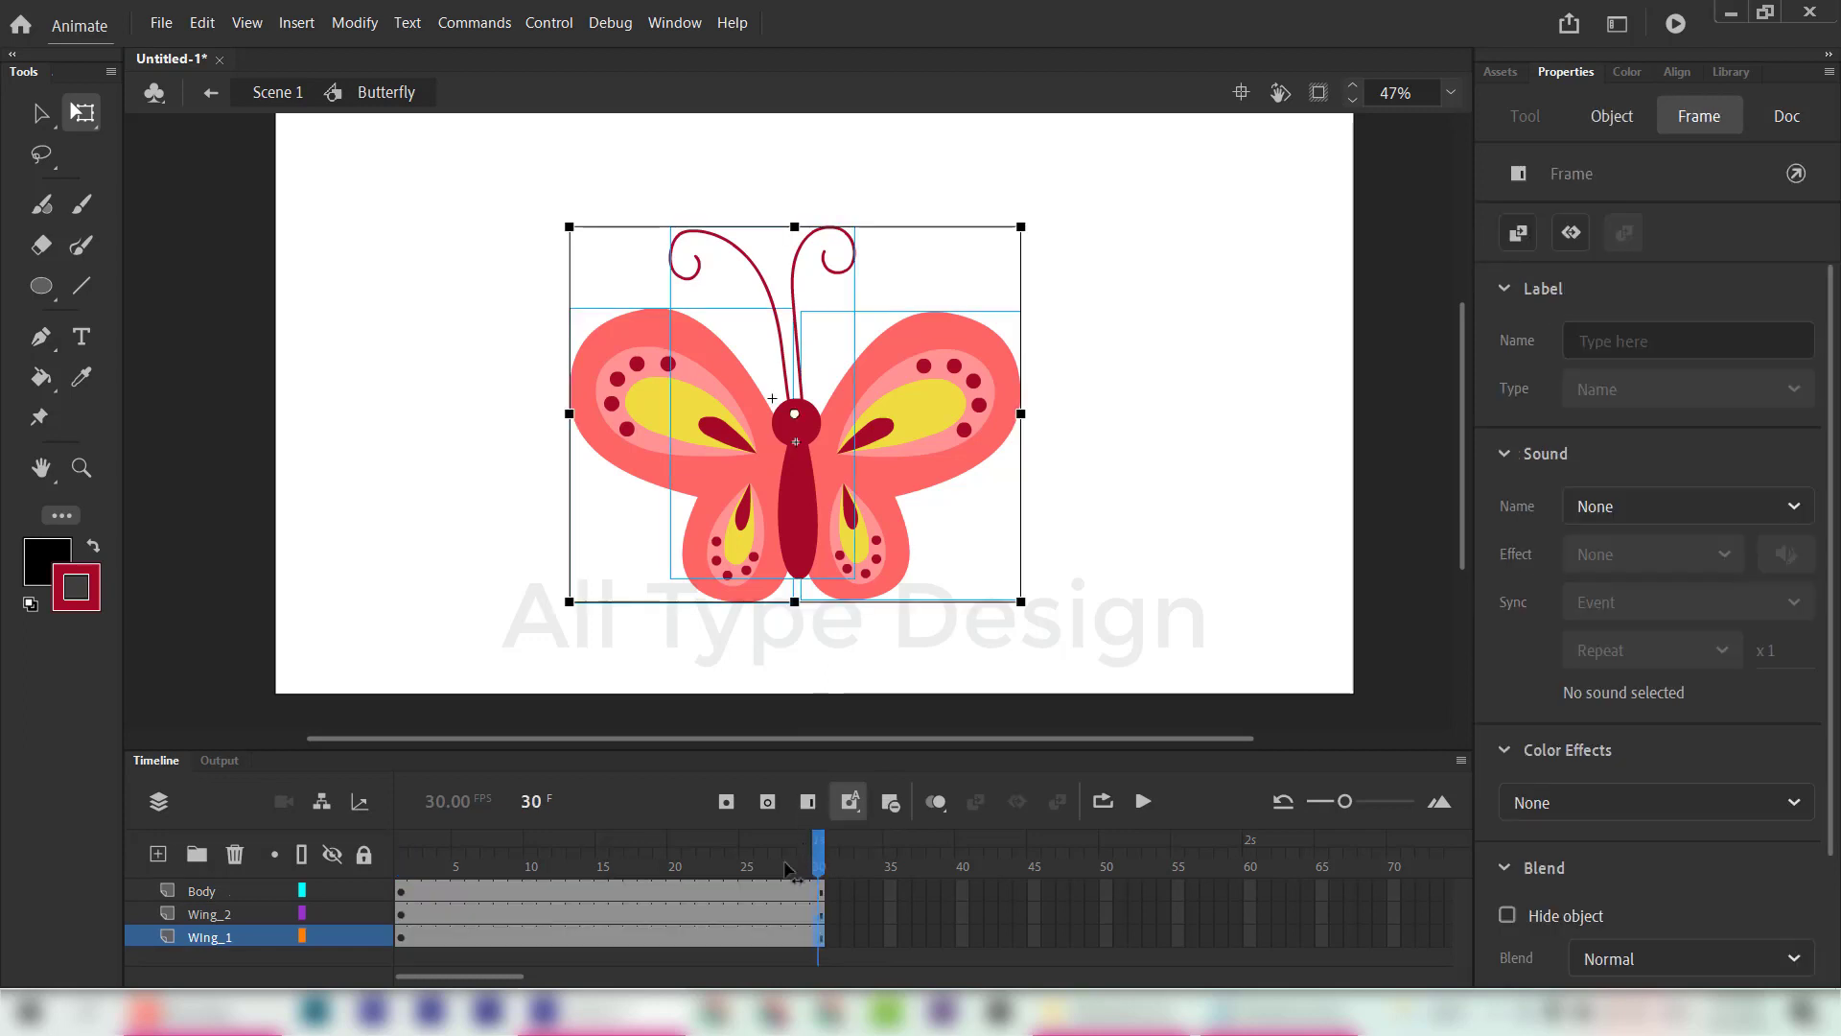
left_click_drag(802, 844, 610, 872)
key("Return")
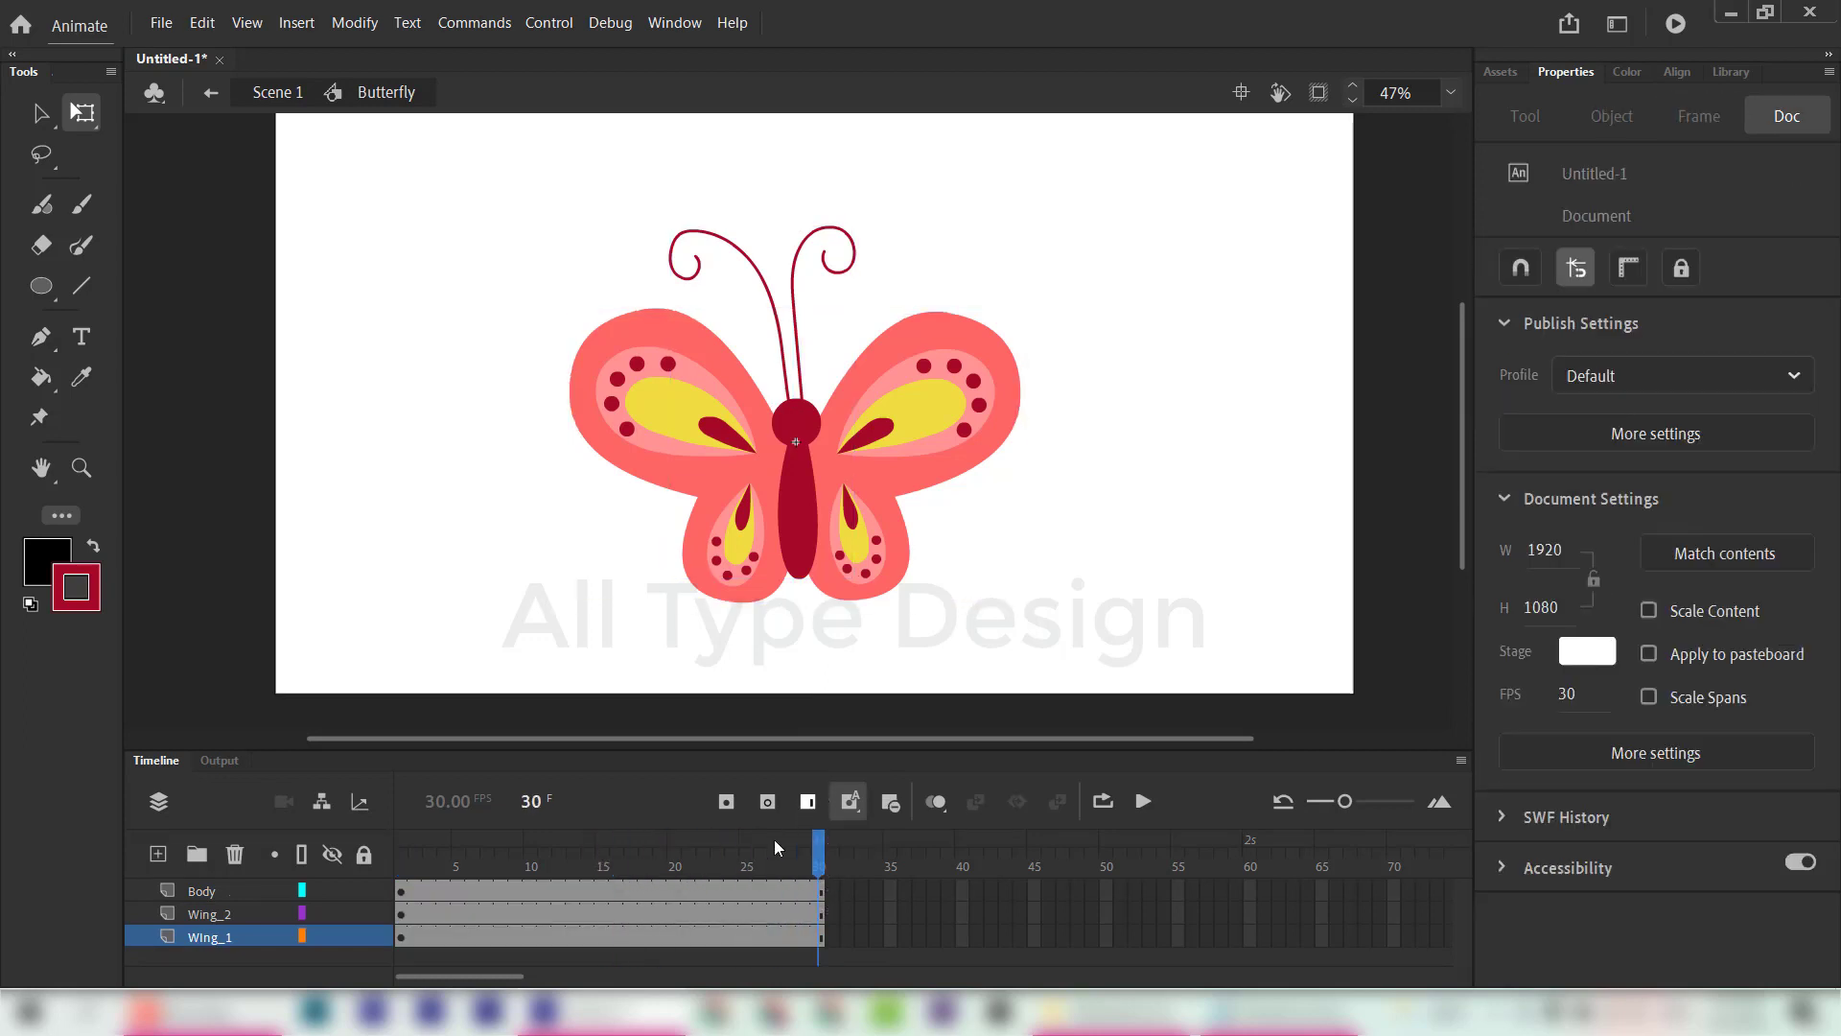
Step: Examine the two wings and the body as separate symbols on their own layers at frame 1
left_click(665, 487)
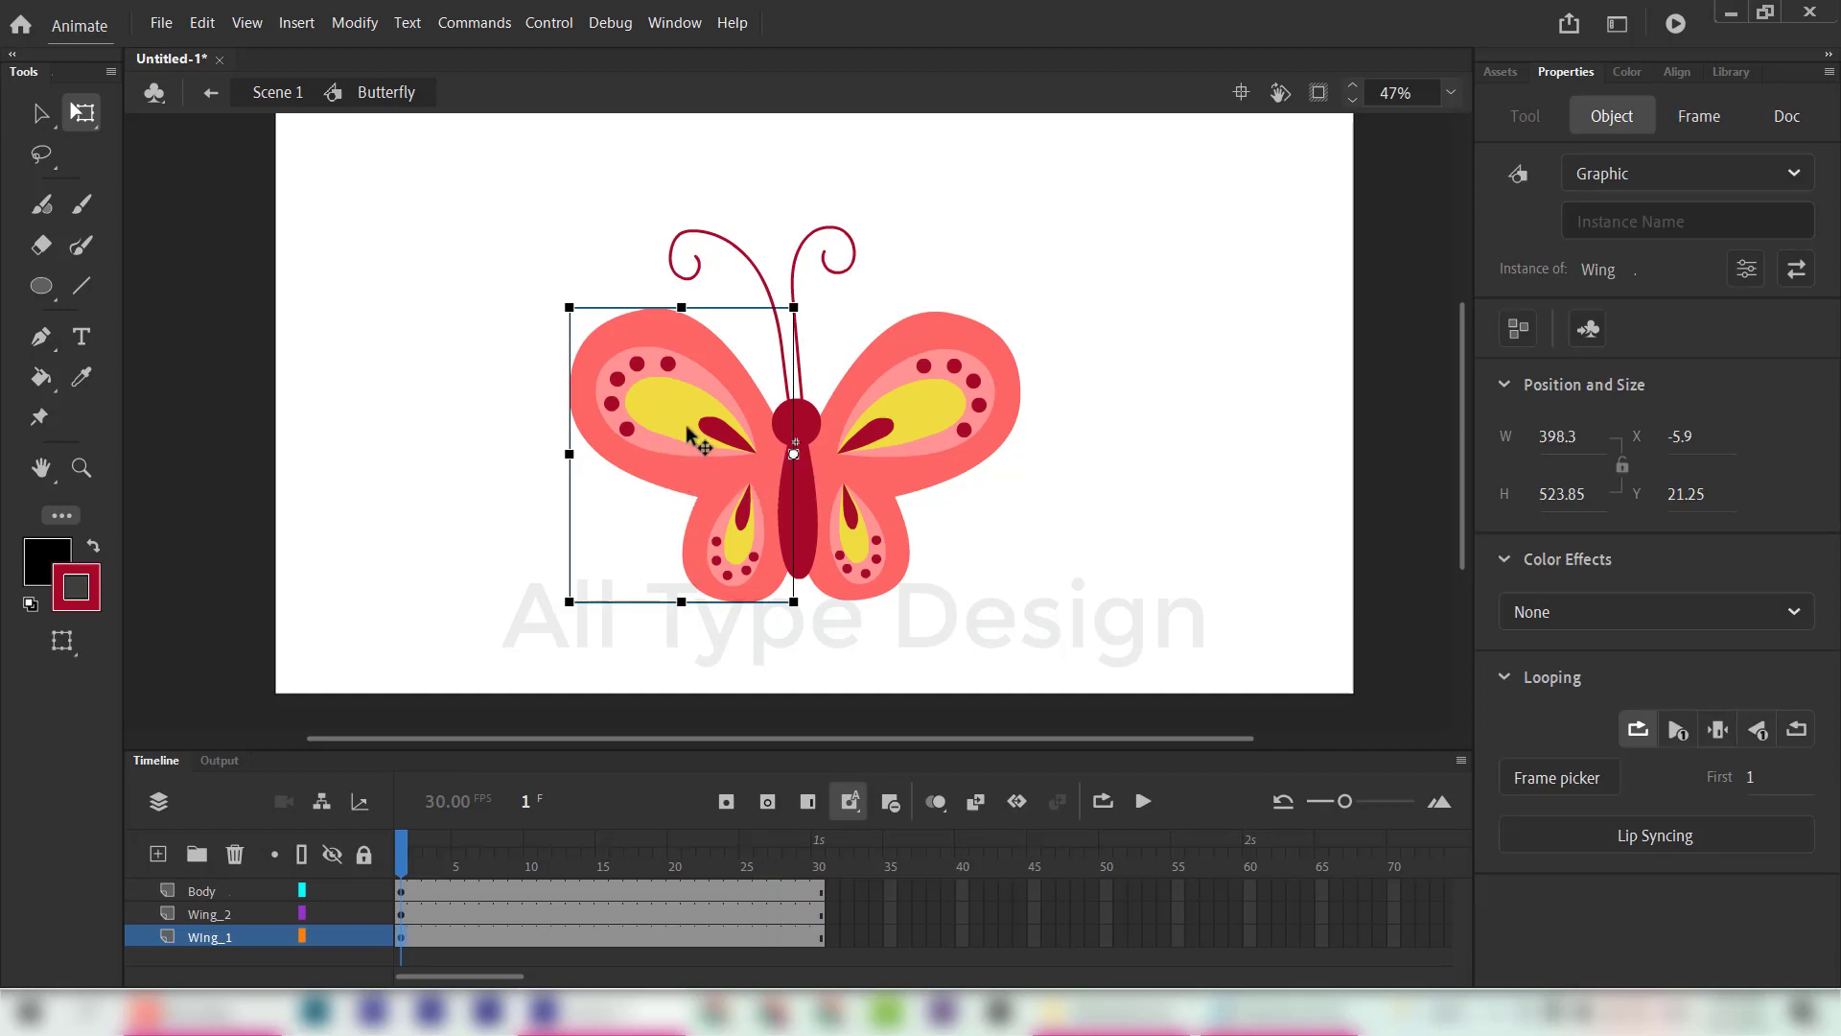
left_click(910, 444)
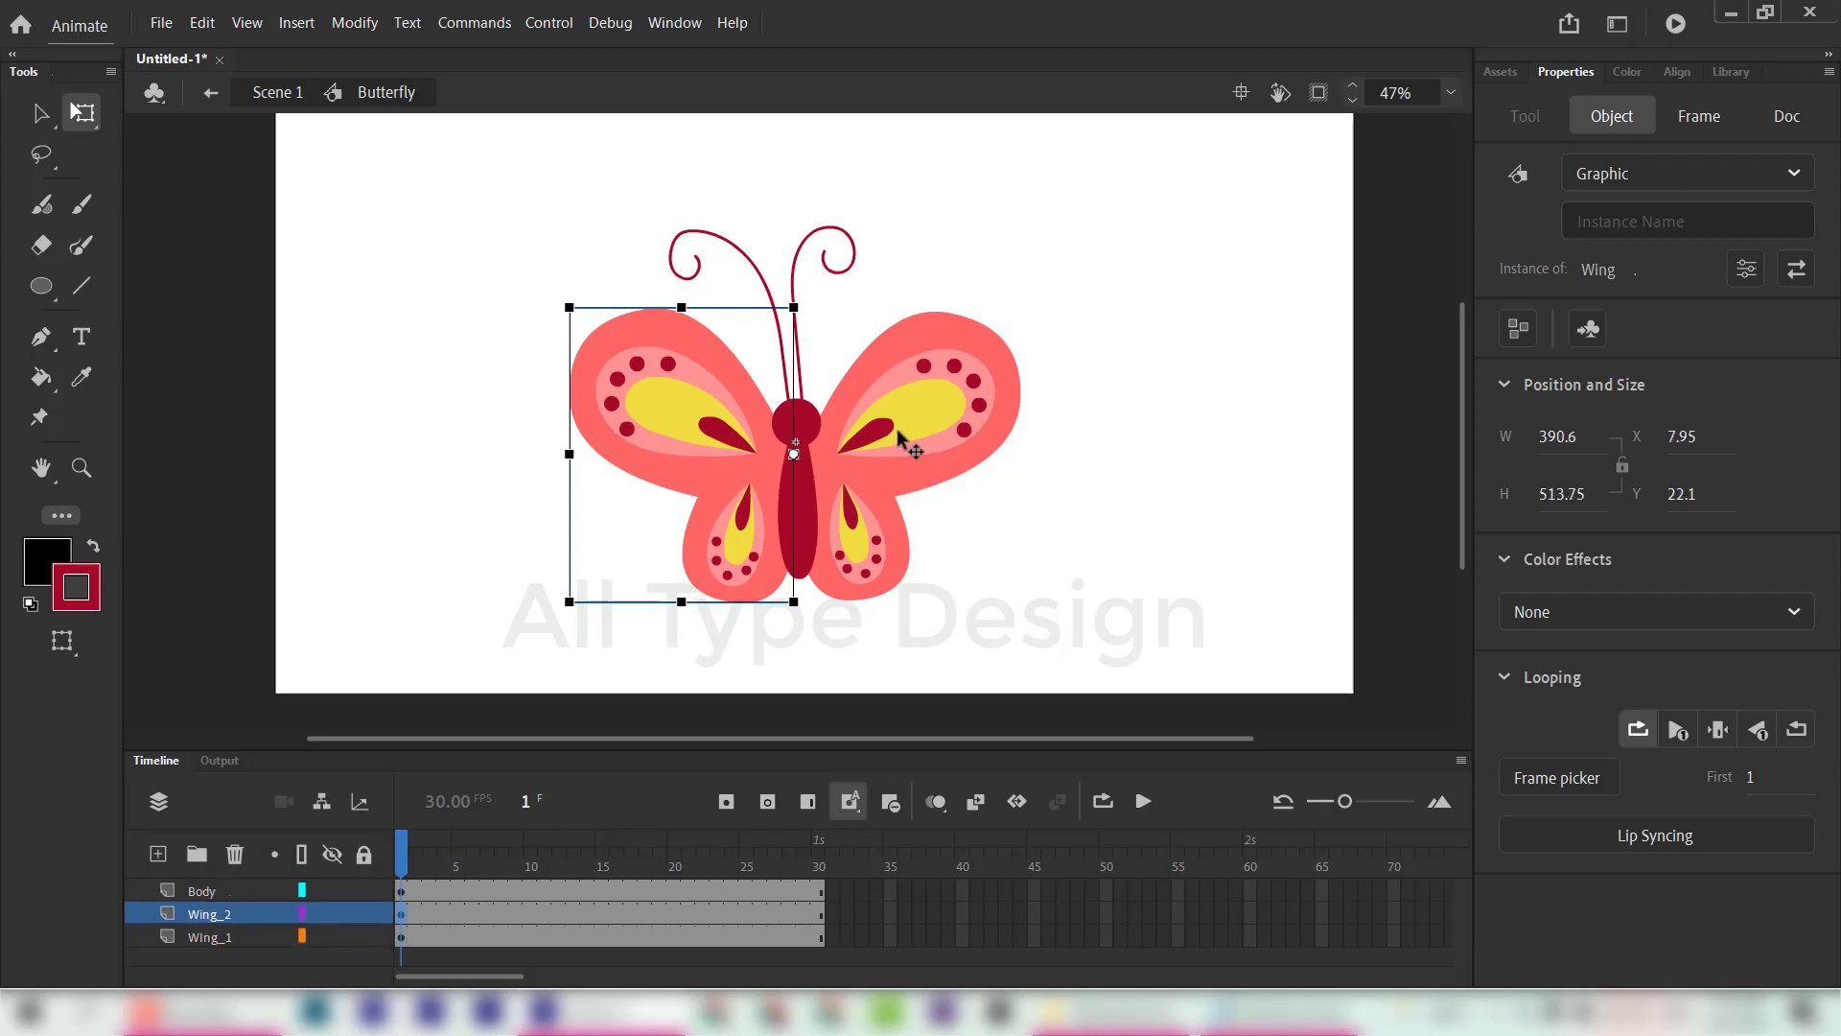
left_click(791, 503)
left_click(522, 721)
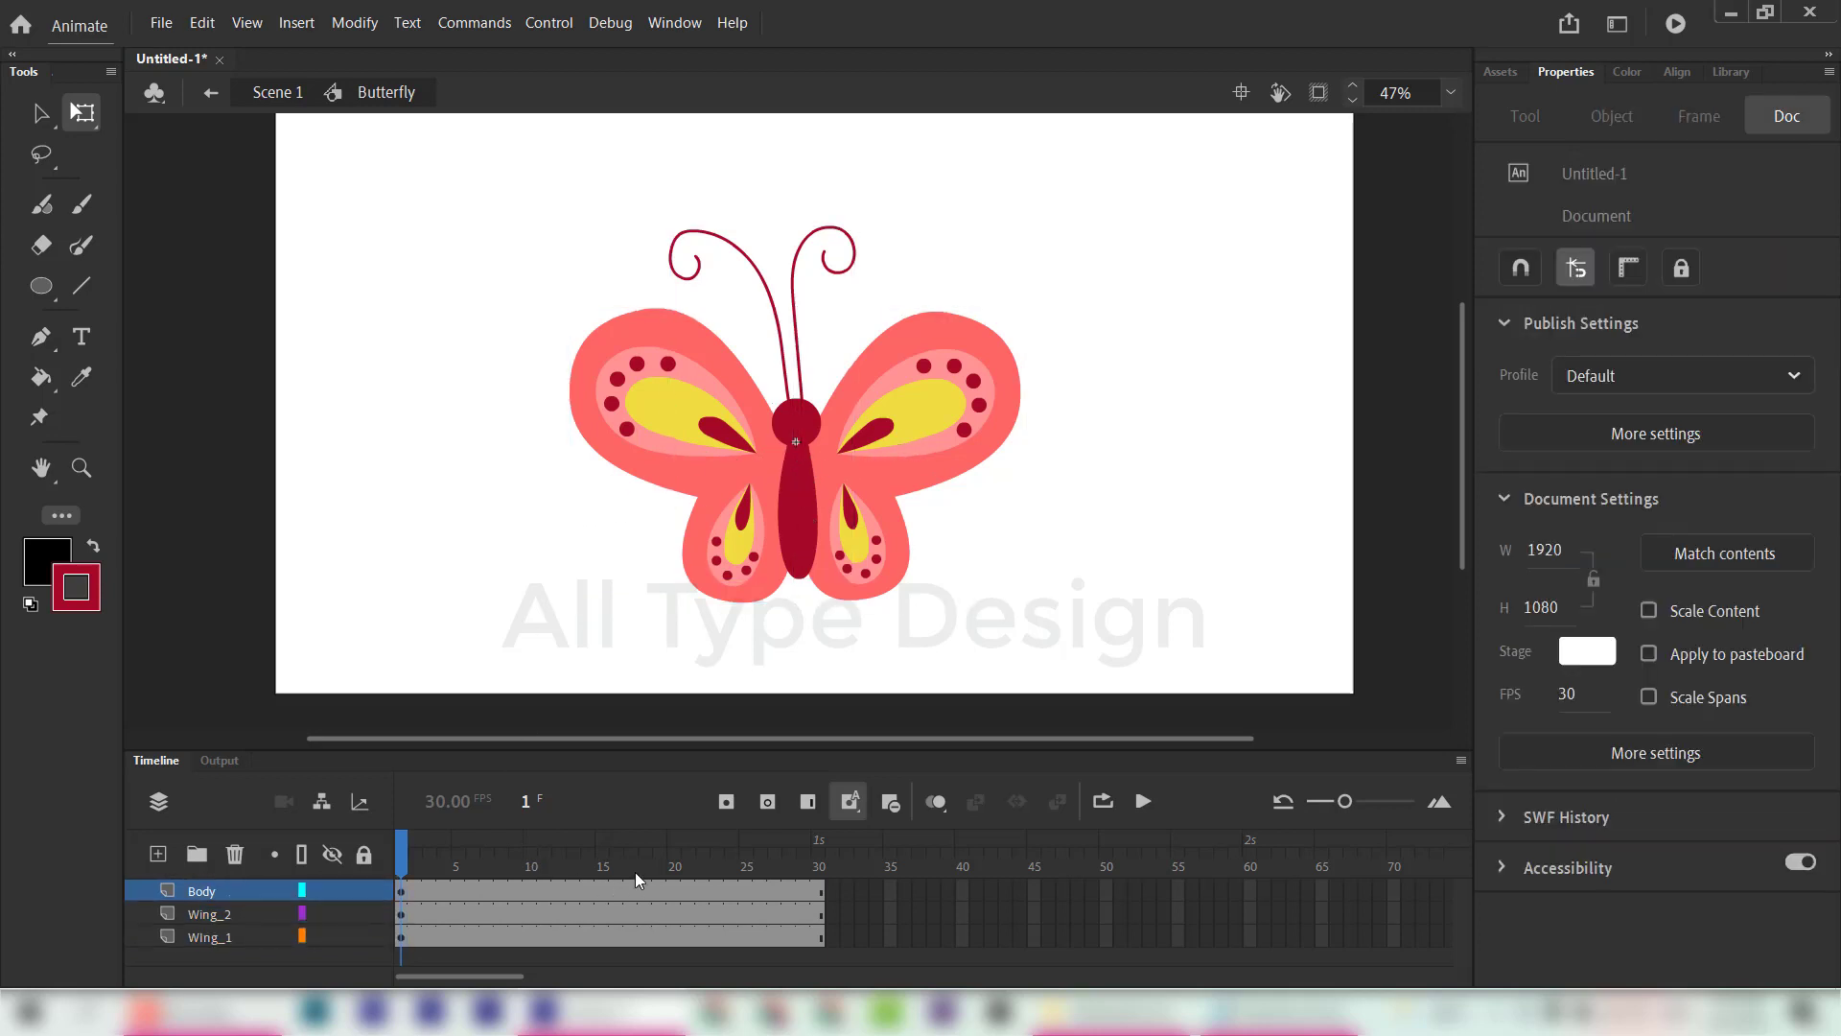
left_click_drag(635, 871, 401, 868)
left_click(784, 487)
left_click(721, 497)
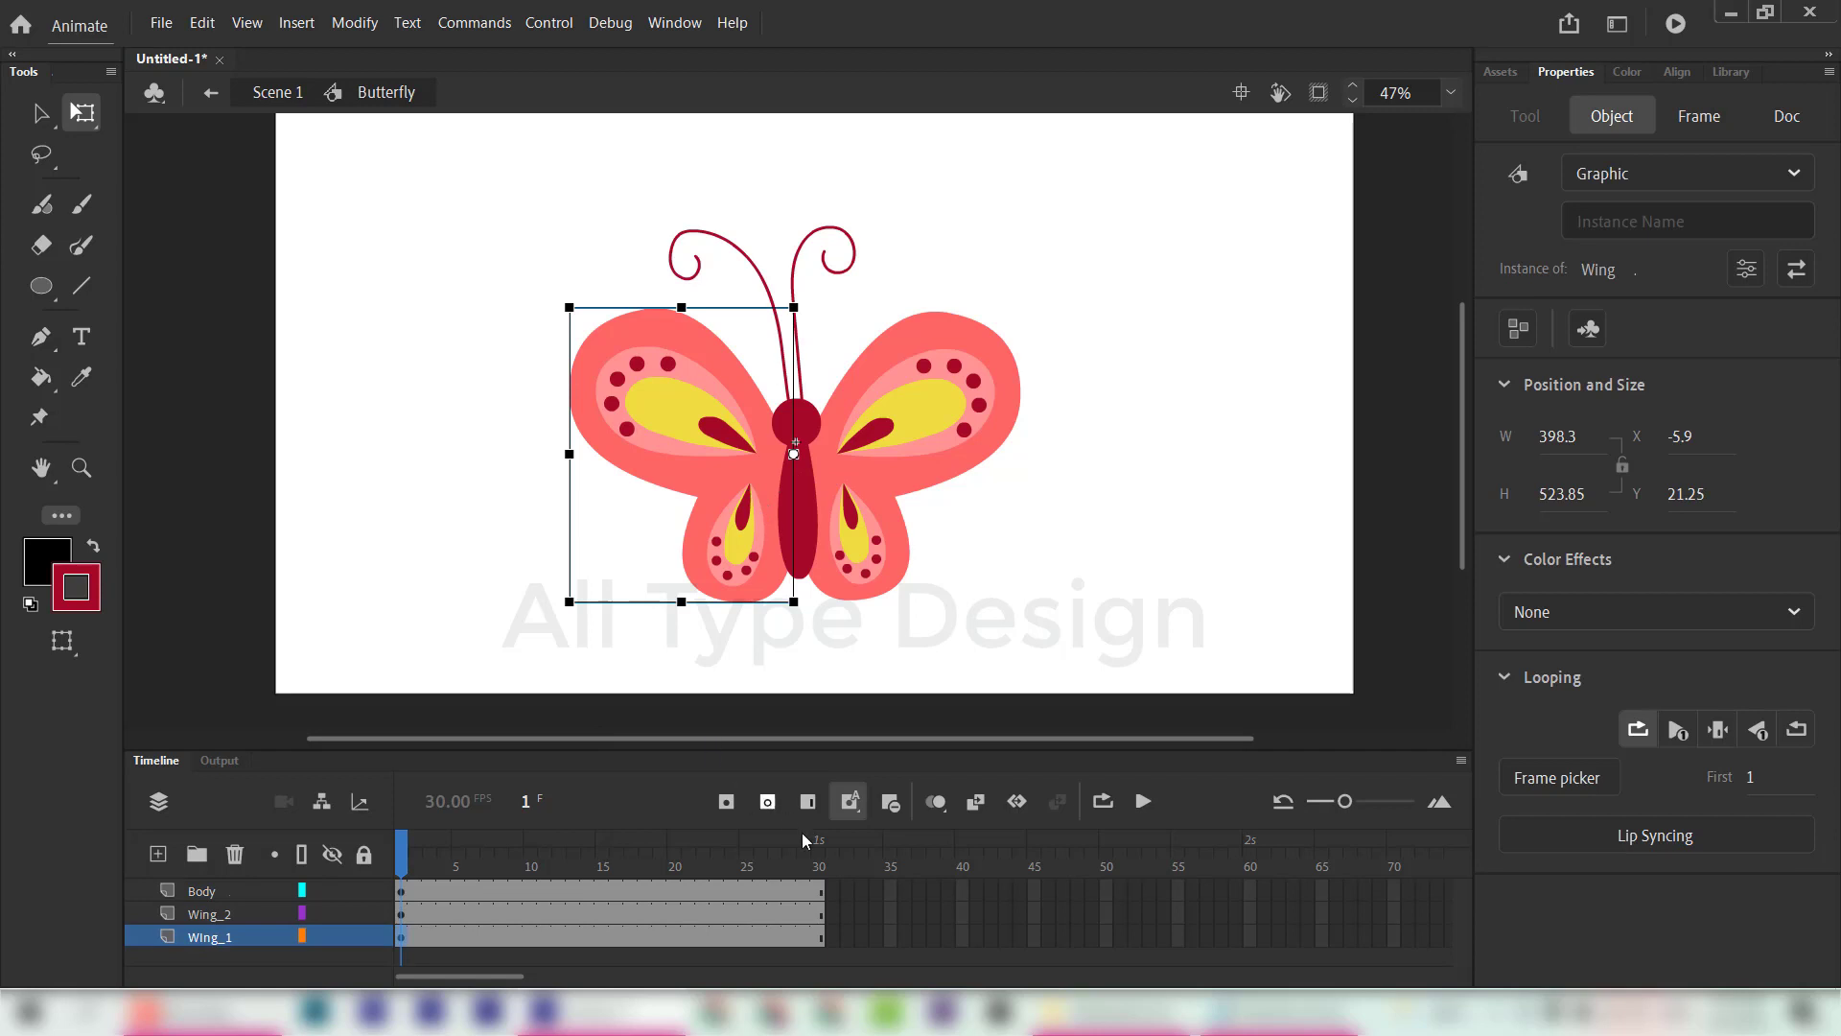
Step: Insert keyframes on all three layers at frame 30 and at frame 15
left_click(818, 866)
left_click_drag(825, 953, 820, 890)
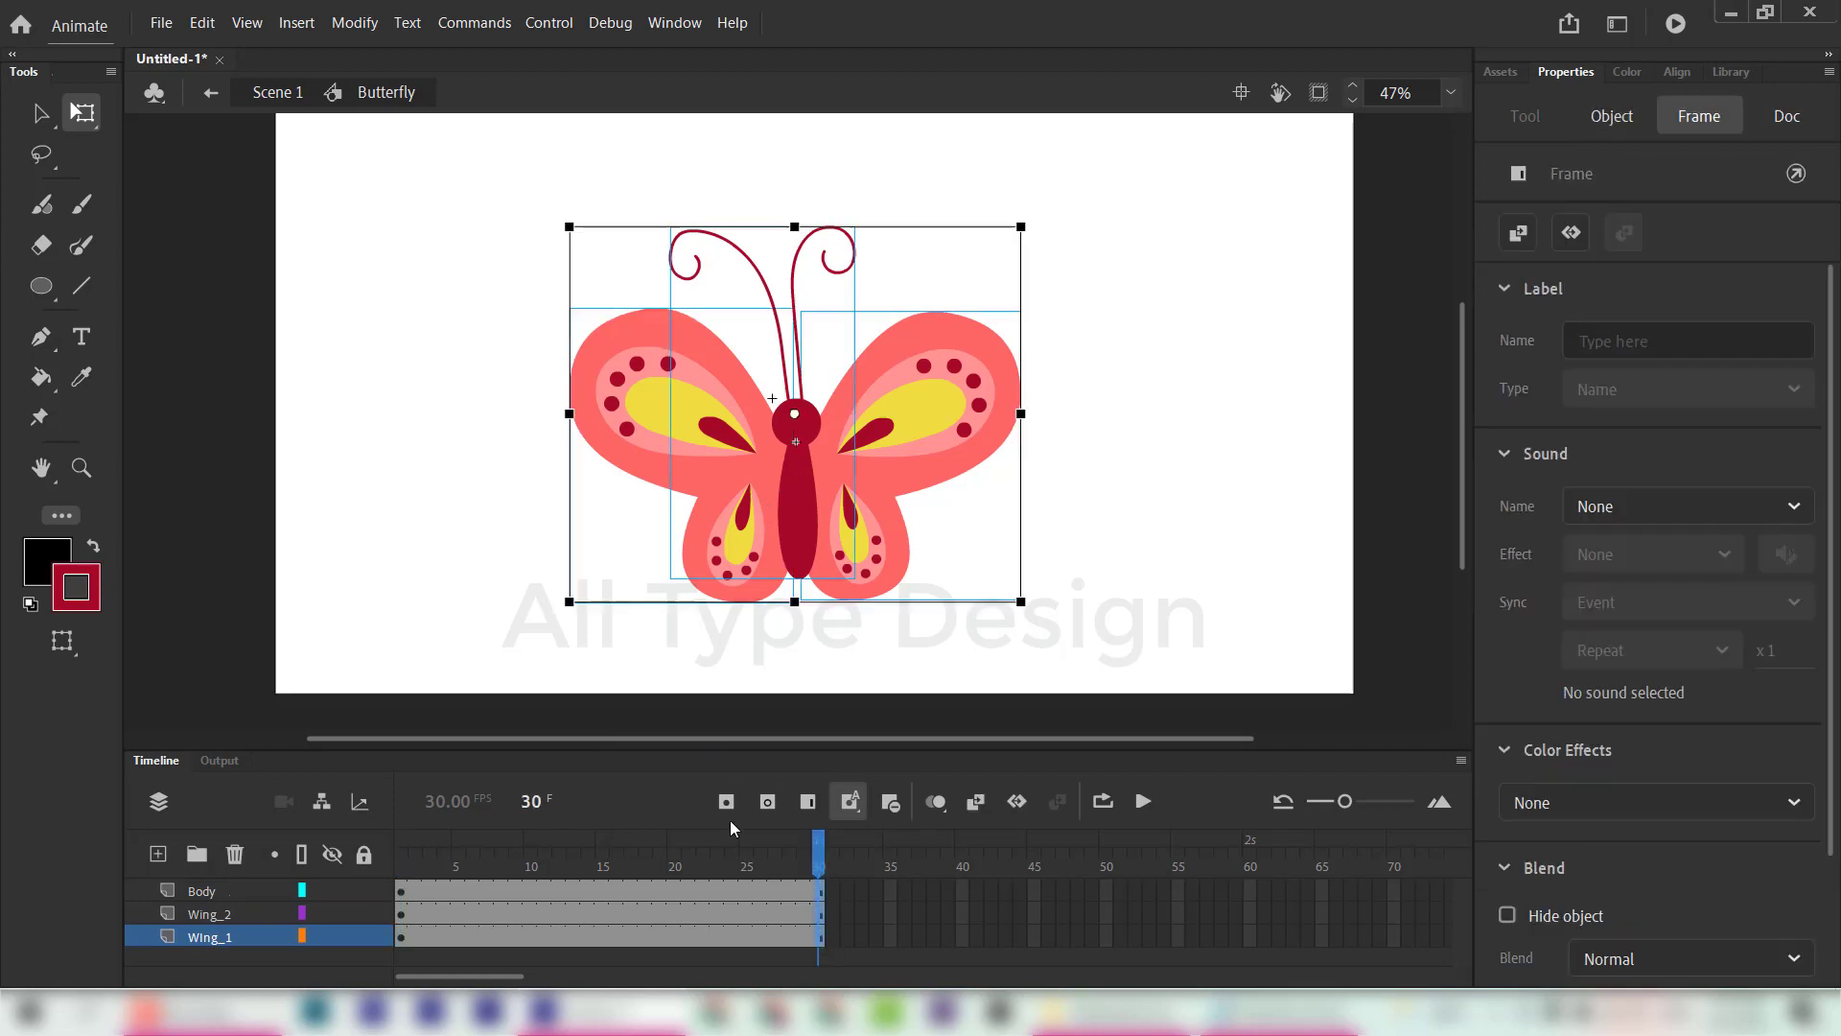
left_click(727, 815)
left_click_drag(582, 888, 599, 888)
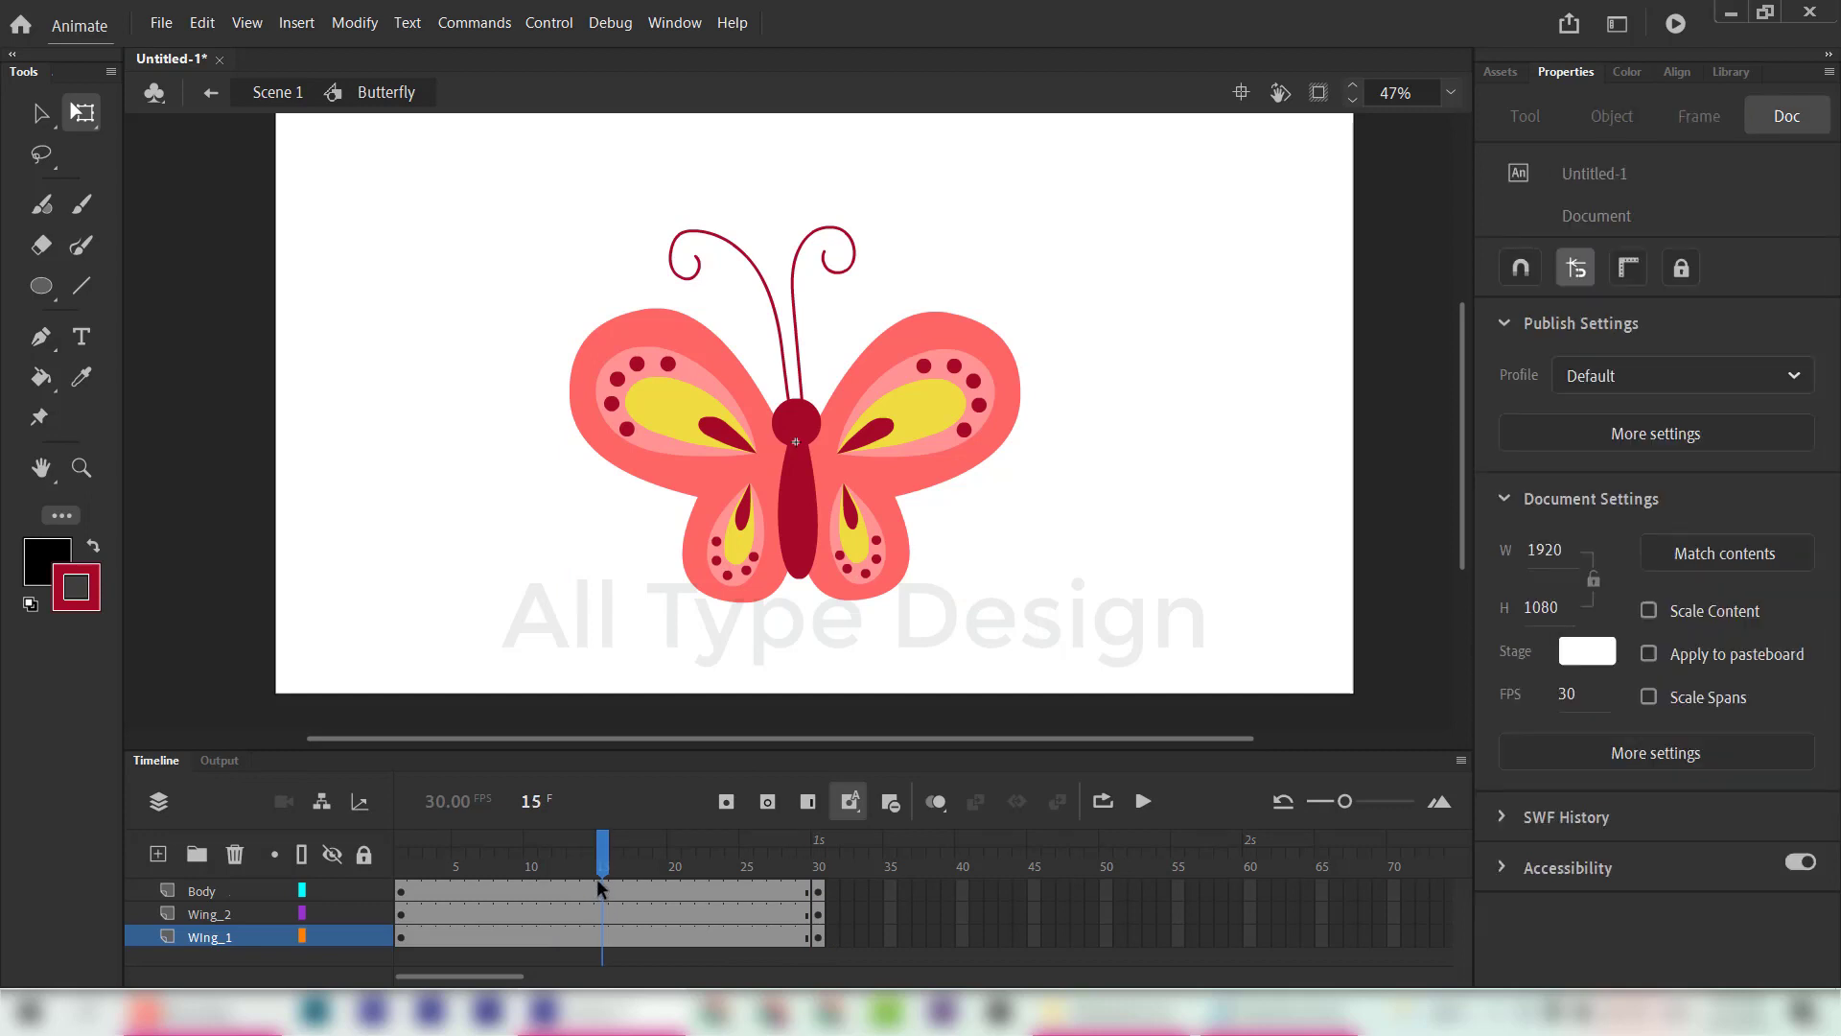
left_click_drag(600, 959, 599, 890)
left_click(726, 803)
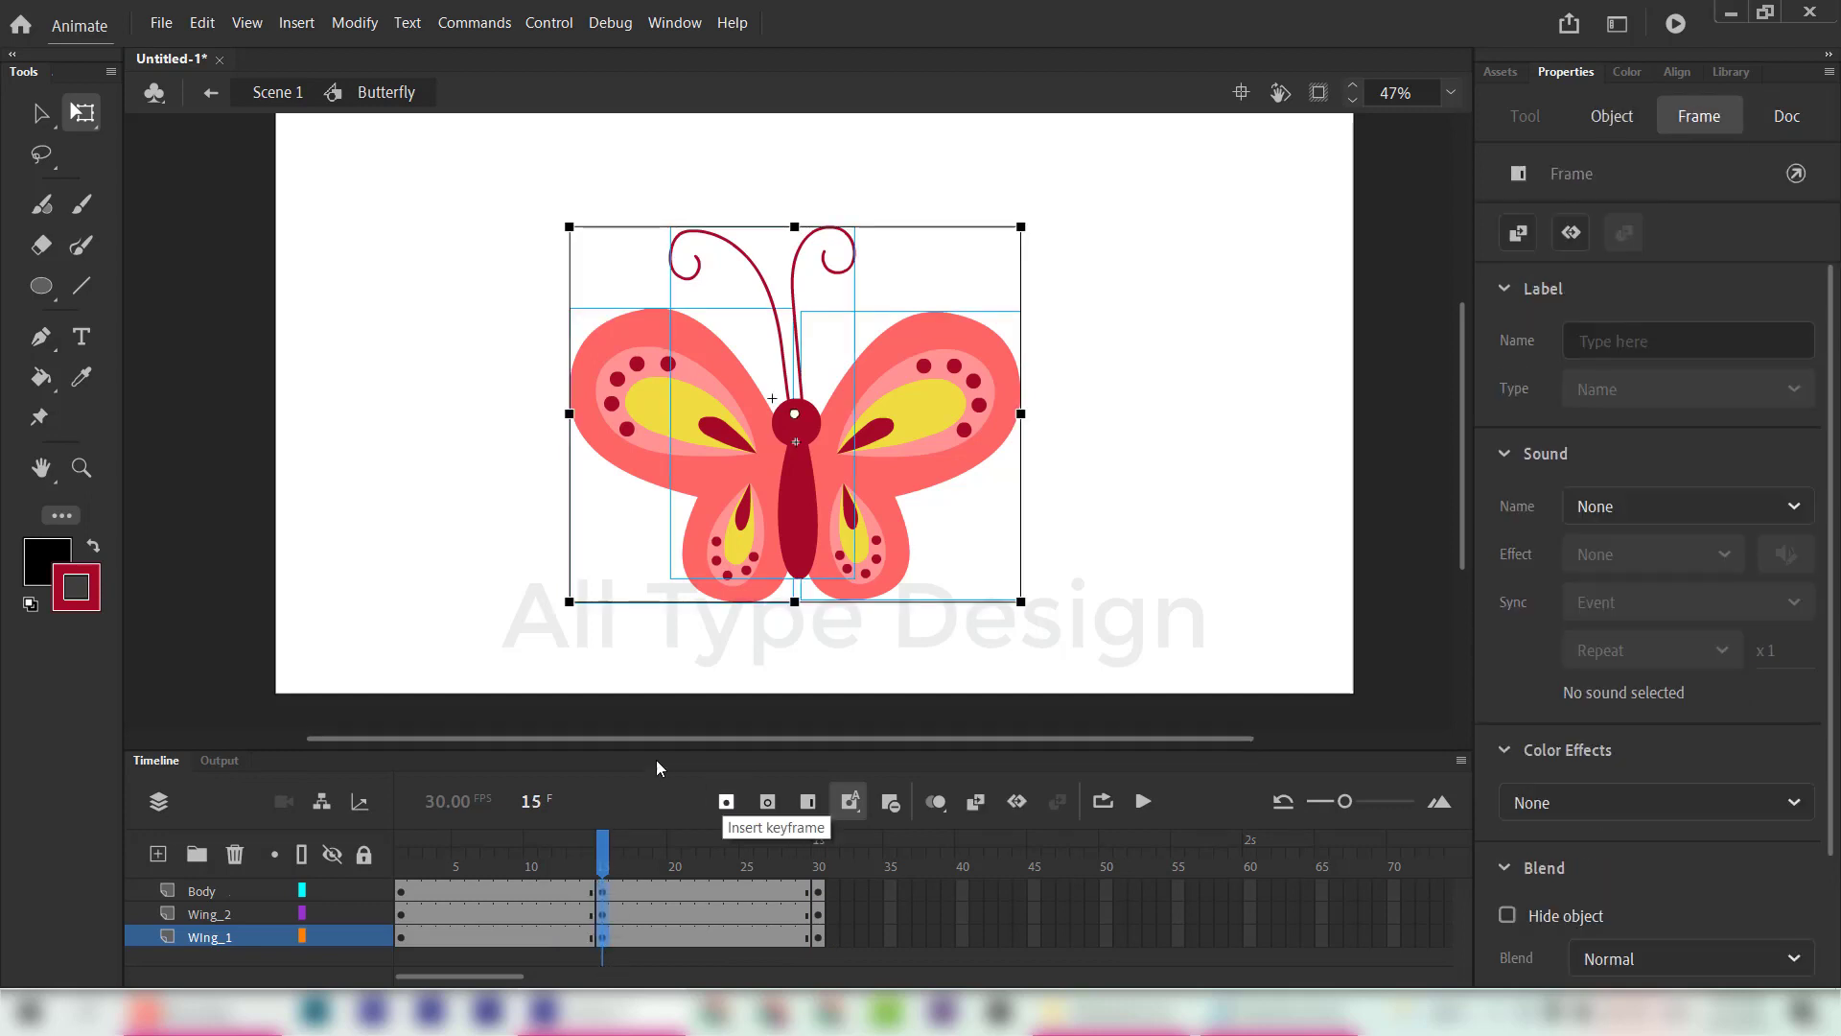
Step: At frame 15, squeeze both wings horizontally toward the body, making the Wing_2 wing about 128 wide
left_click(410, 560)
left_click(652, 446)
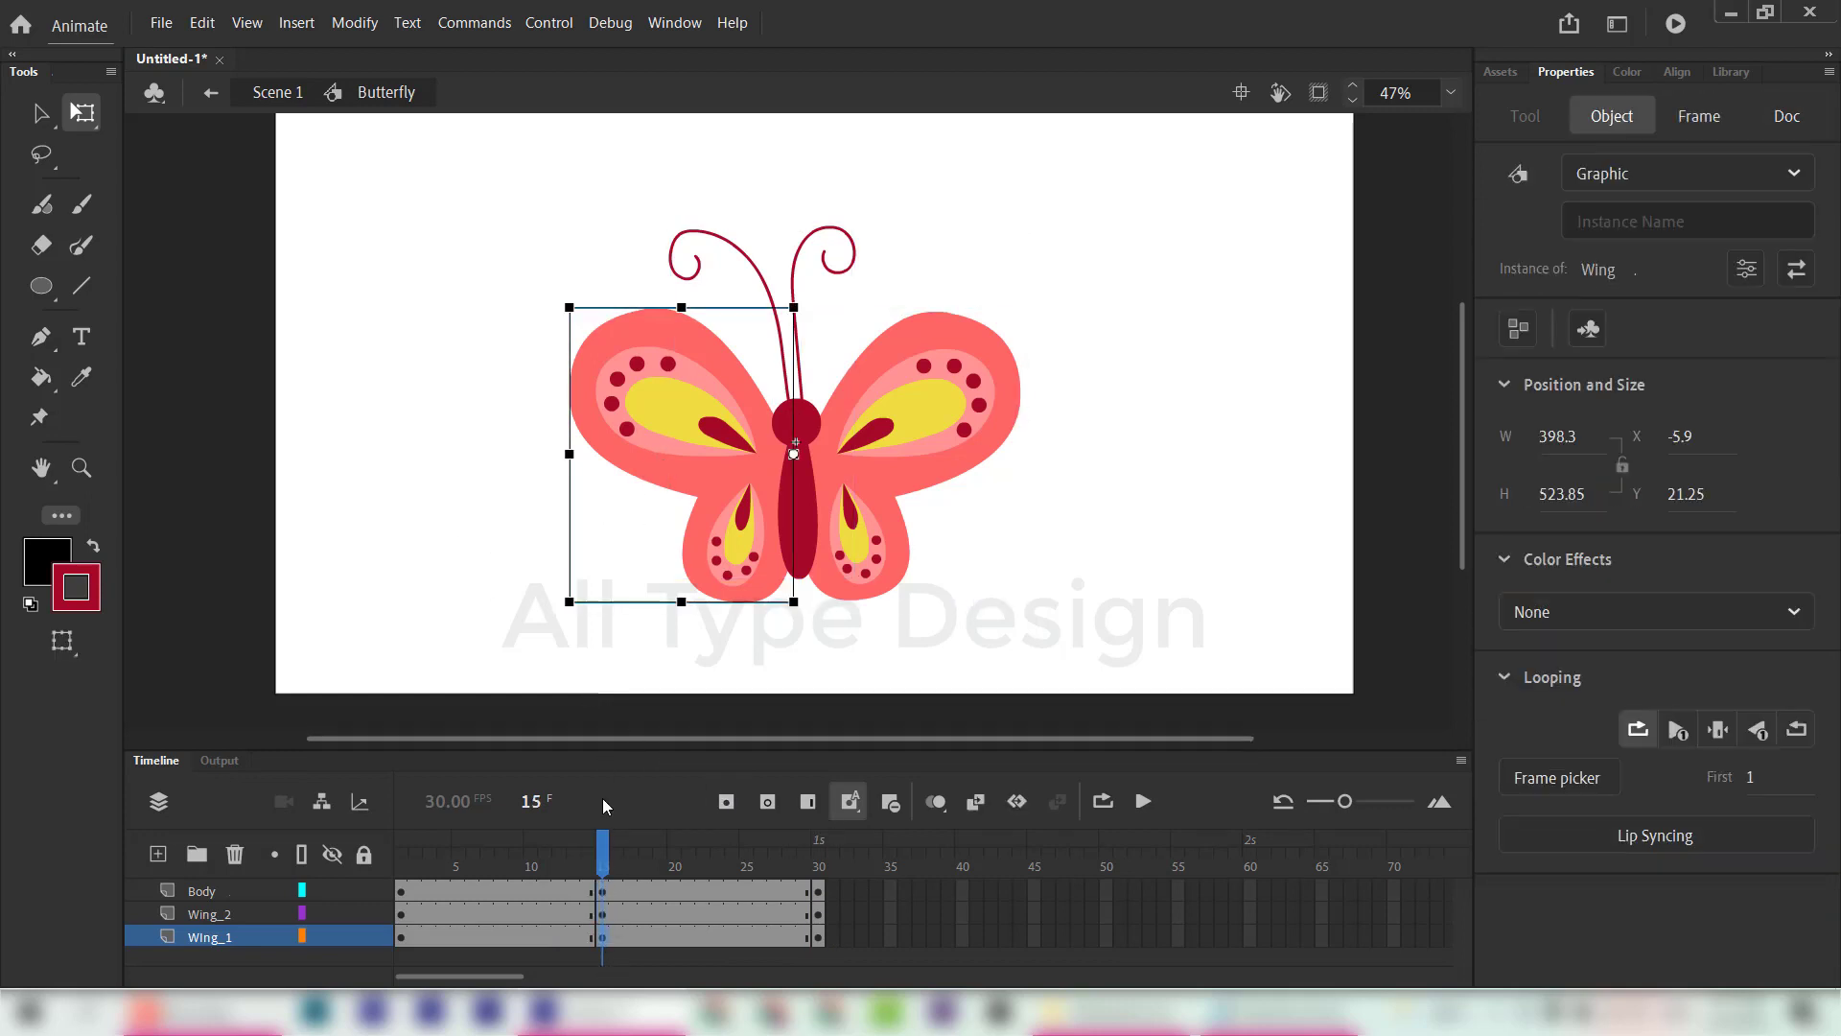
left_click_drag(571, 458, 711, 457)
left_click(943, 453)
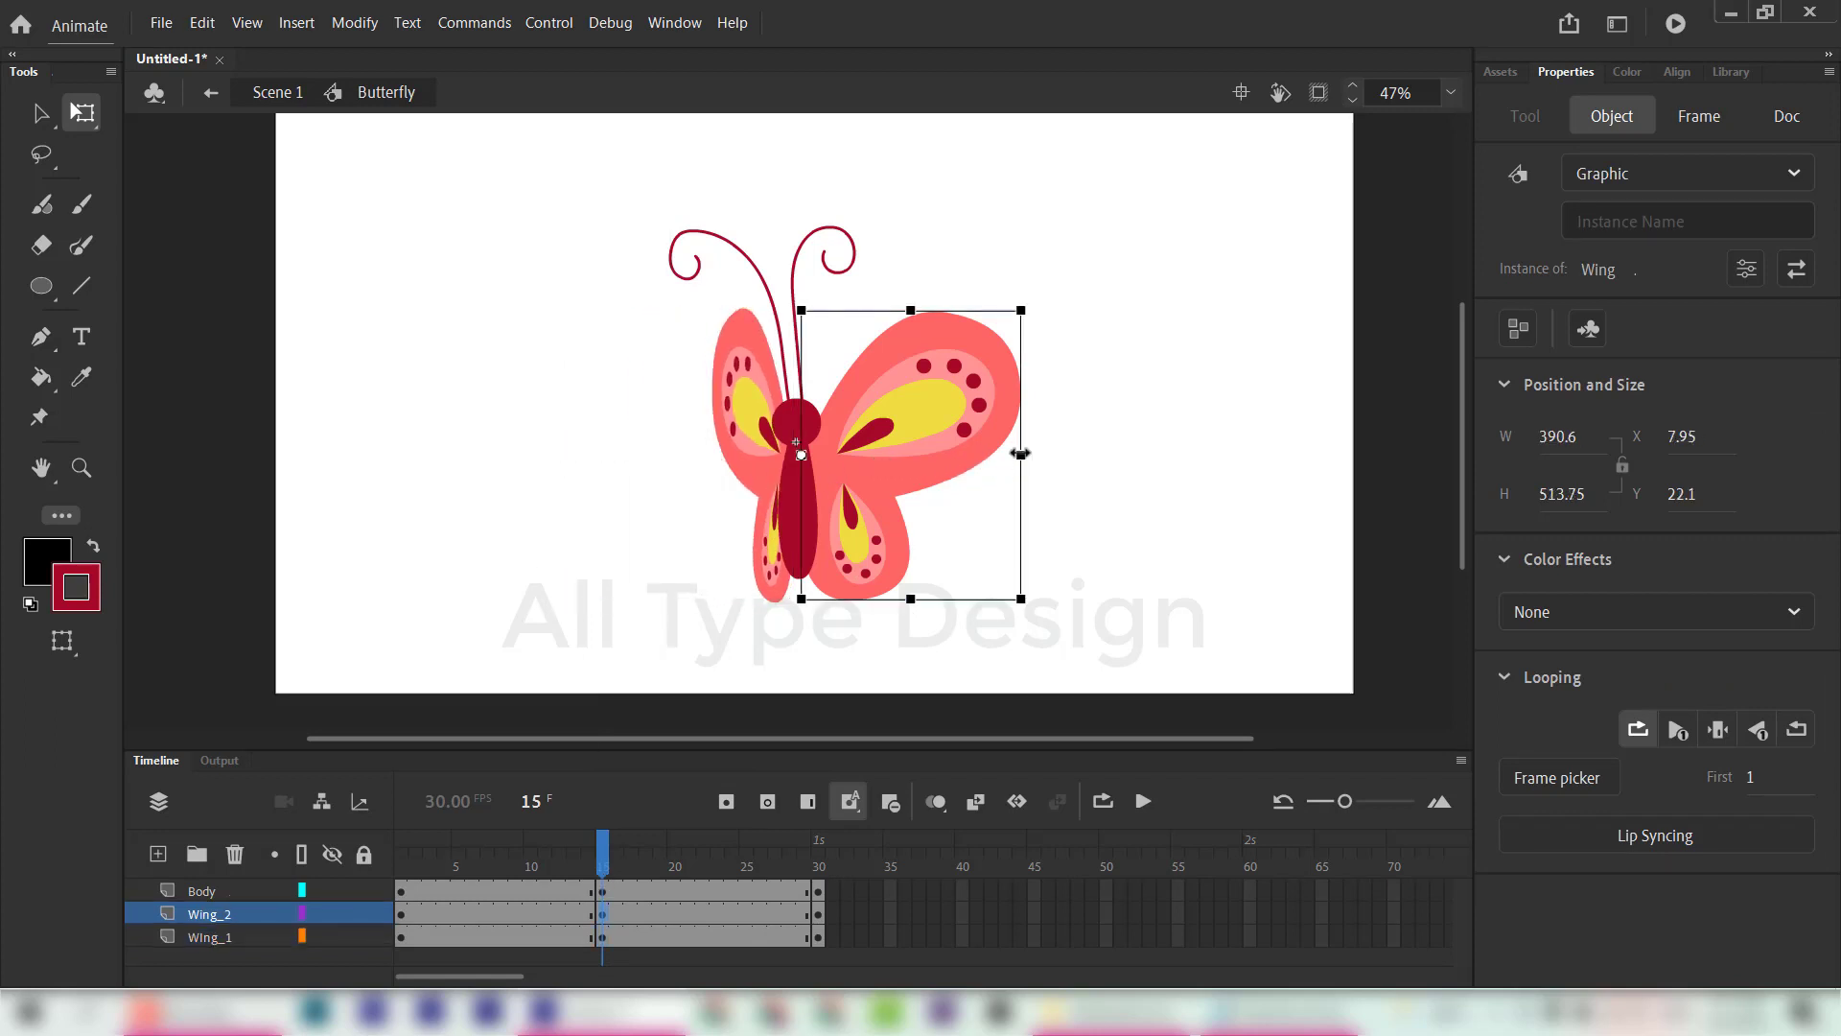
left_click_drag(1020, 453, 872, 454)
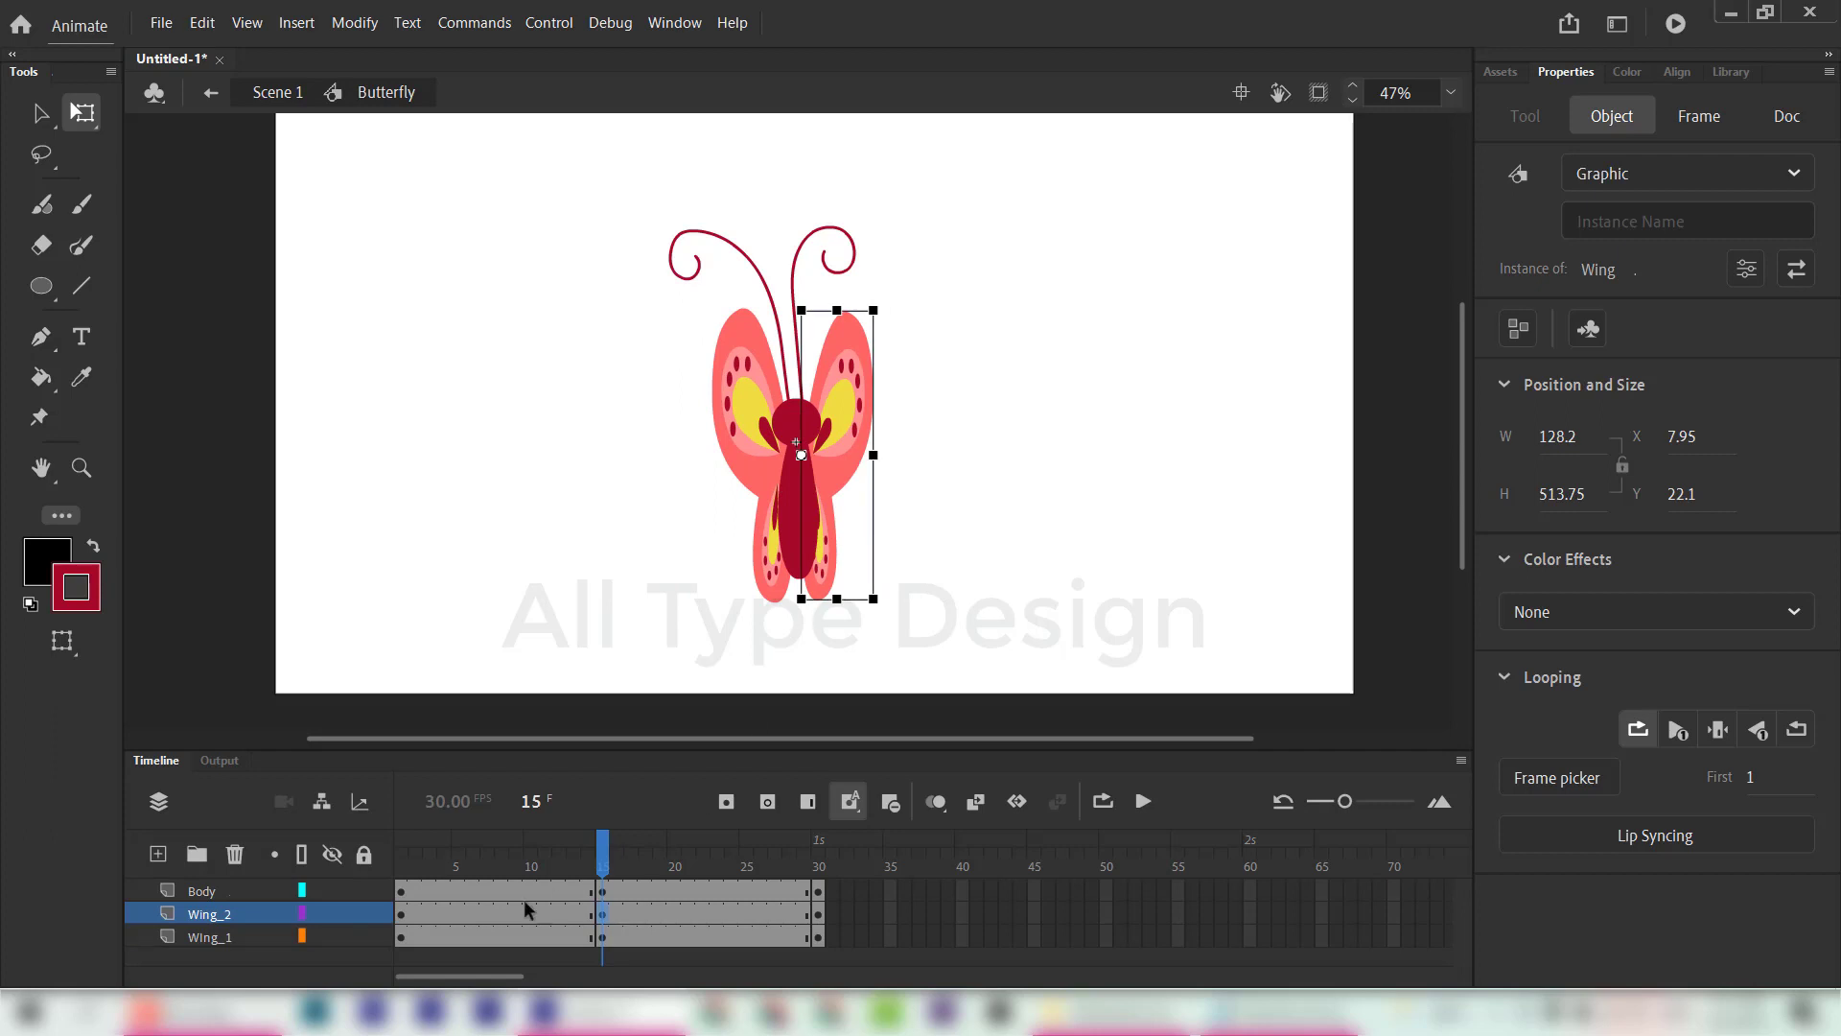
Step: Create classic tweens between the keyframes on all three layers and play the wing flap
left_click_drag(495, 896, 716, 964)
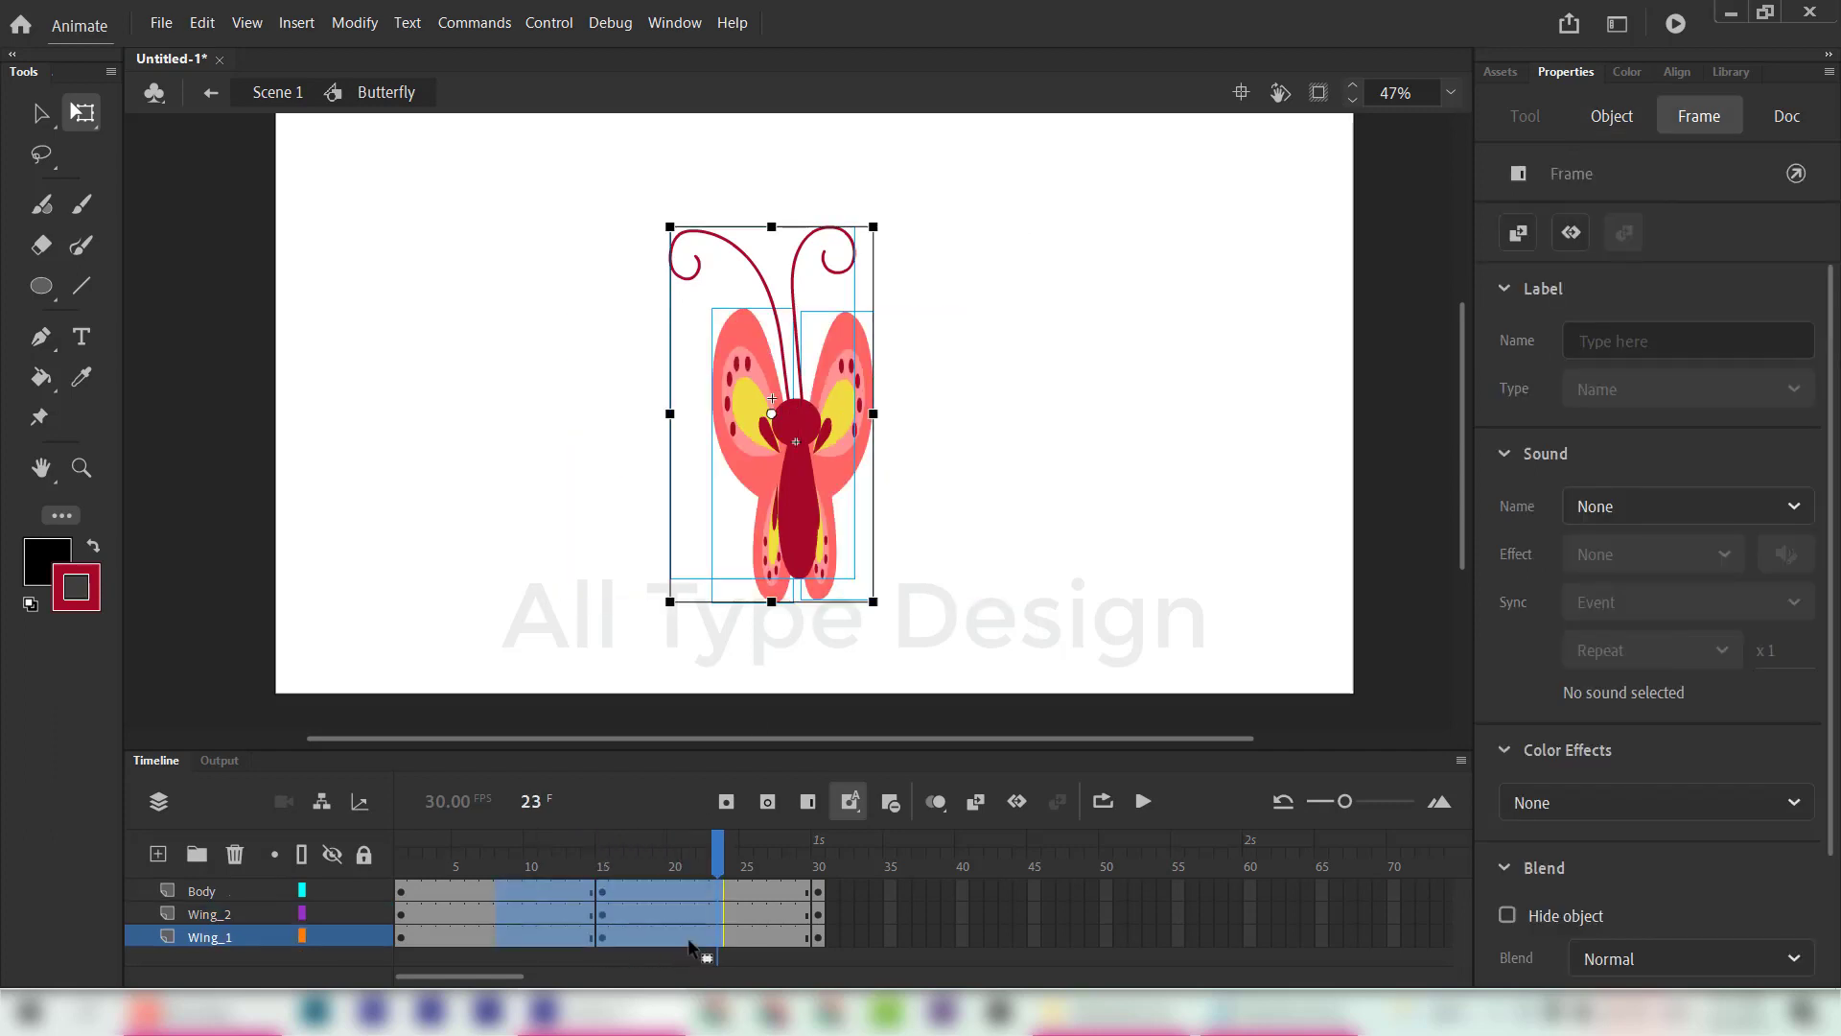
right_click(633, 899)
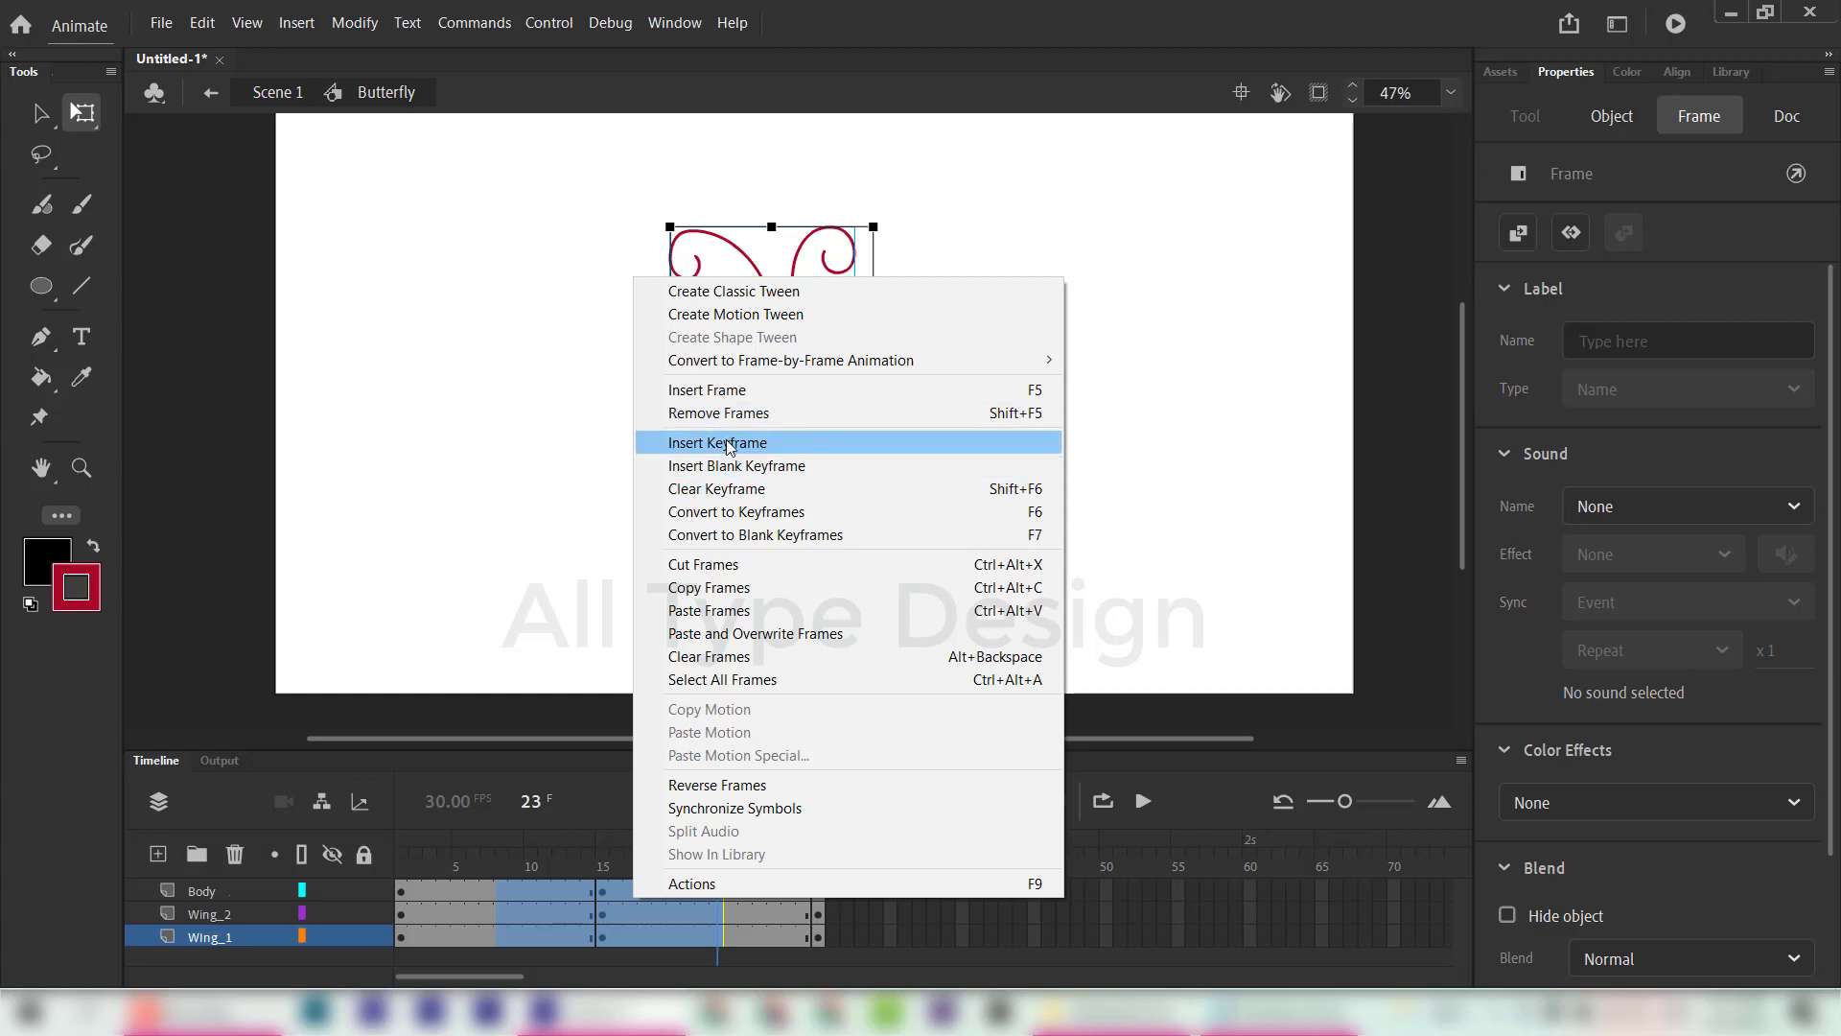
left_click(705, 292)
left_click(641, 833)
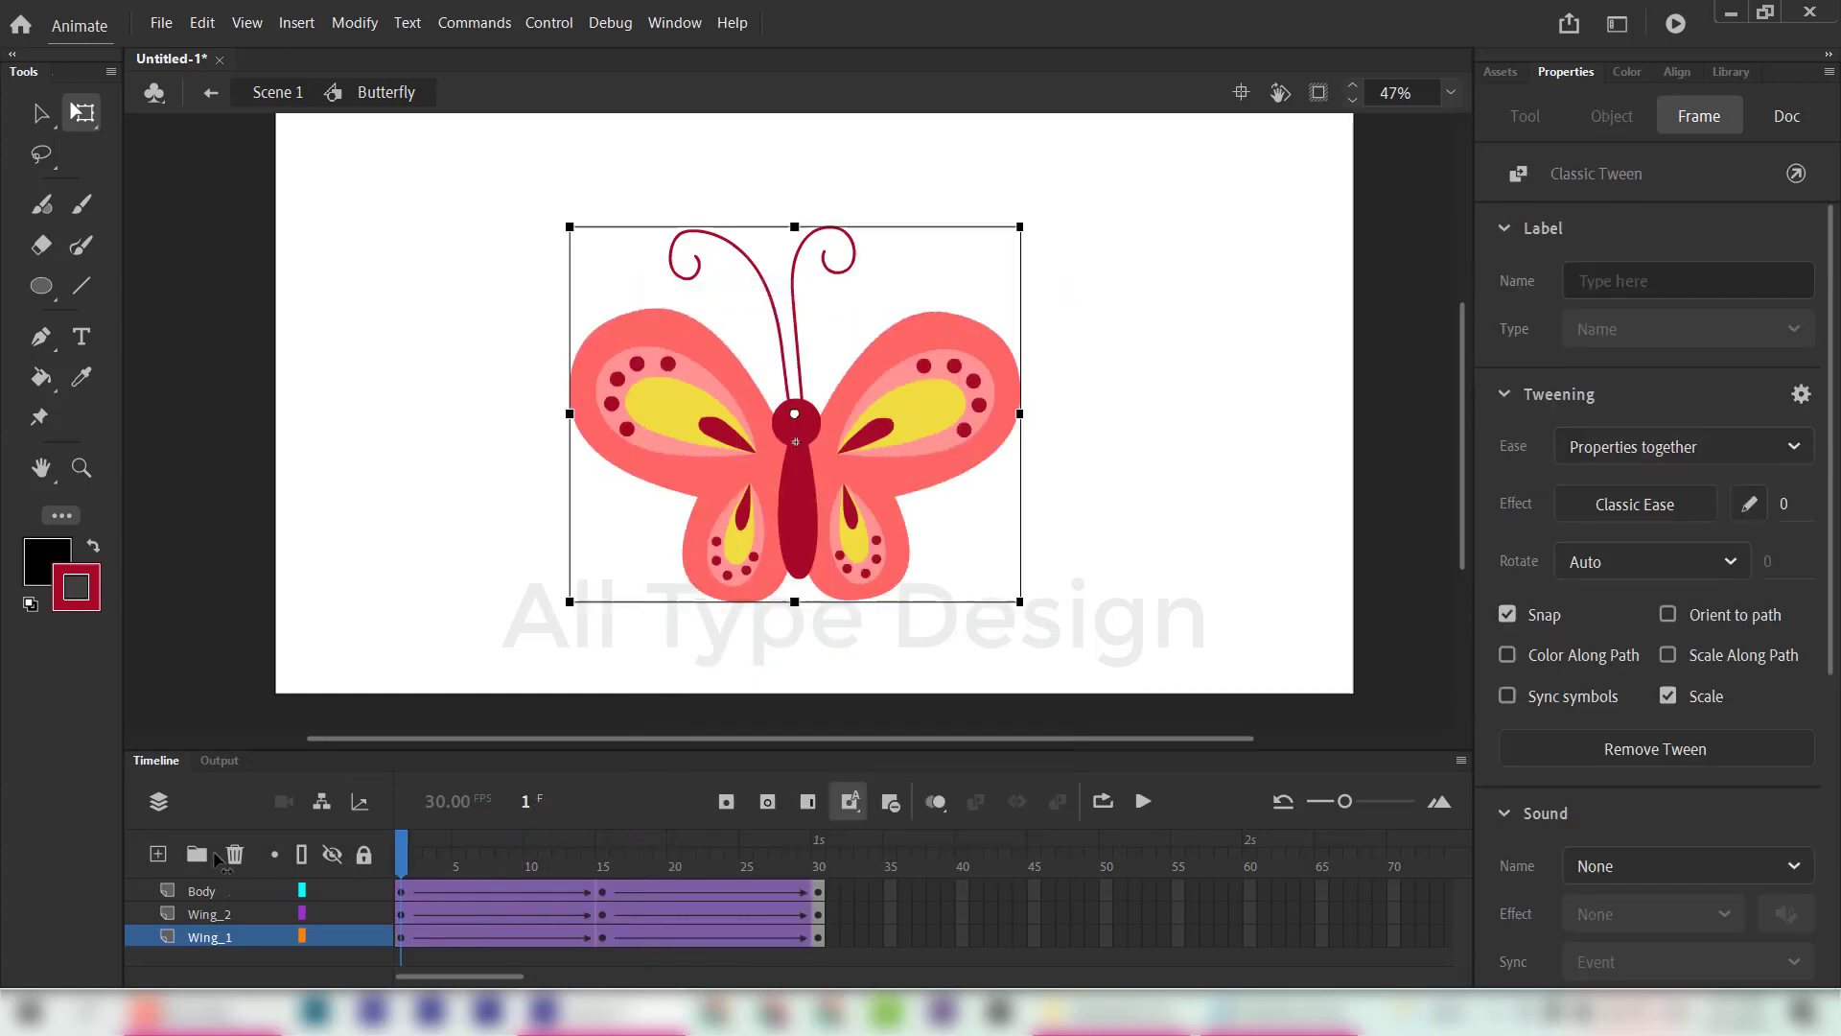
left_click(1144, 800)
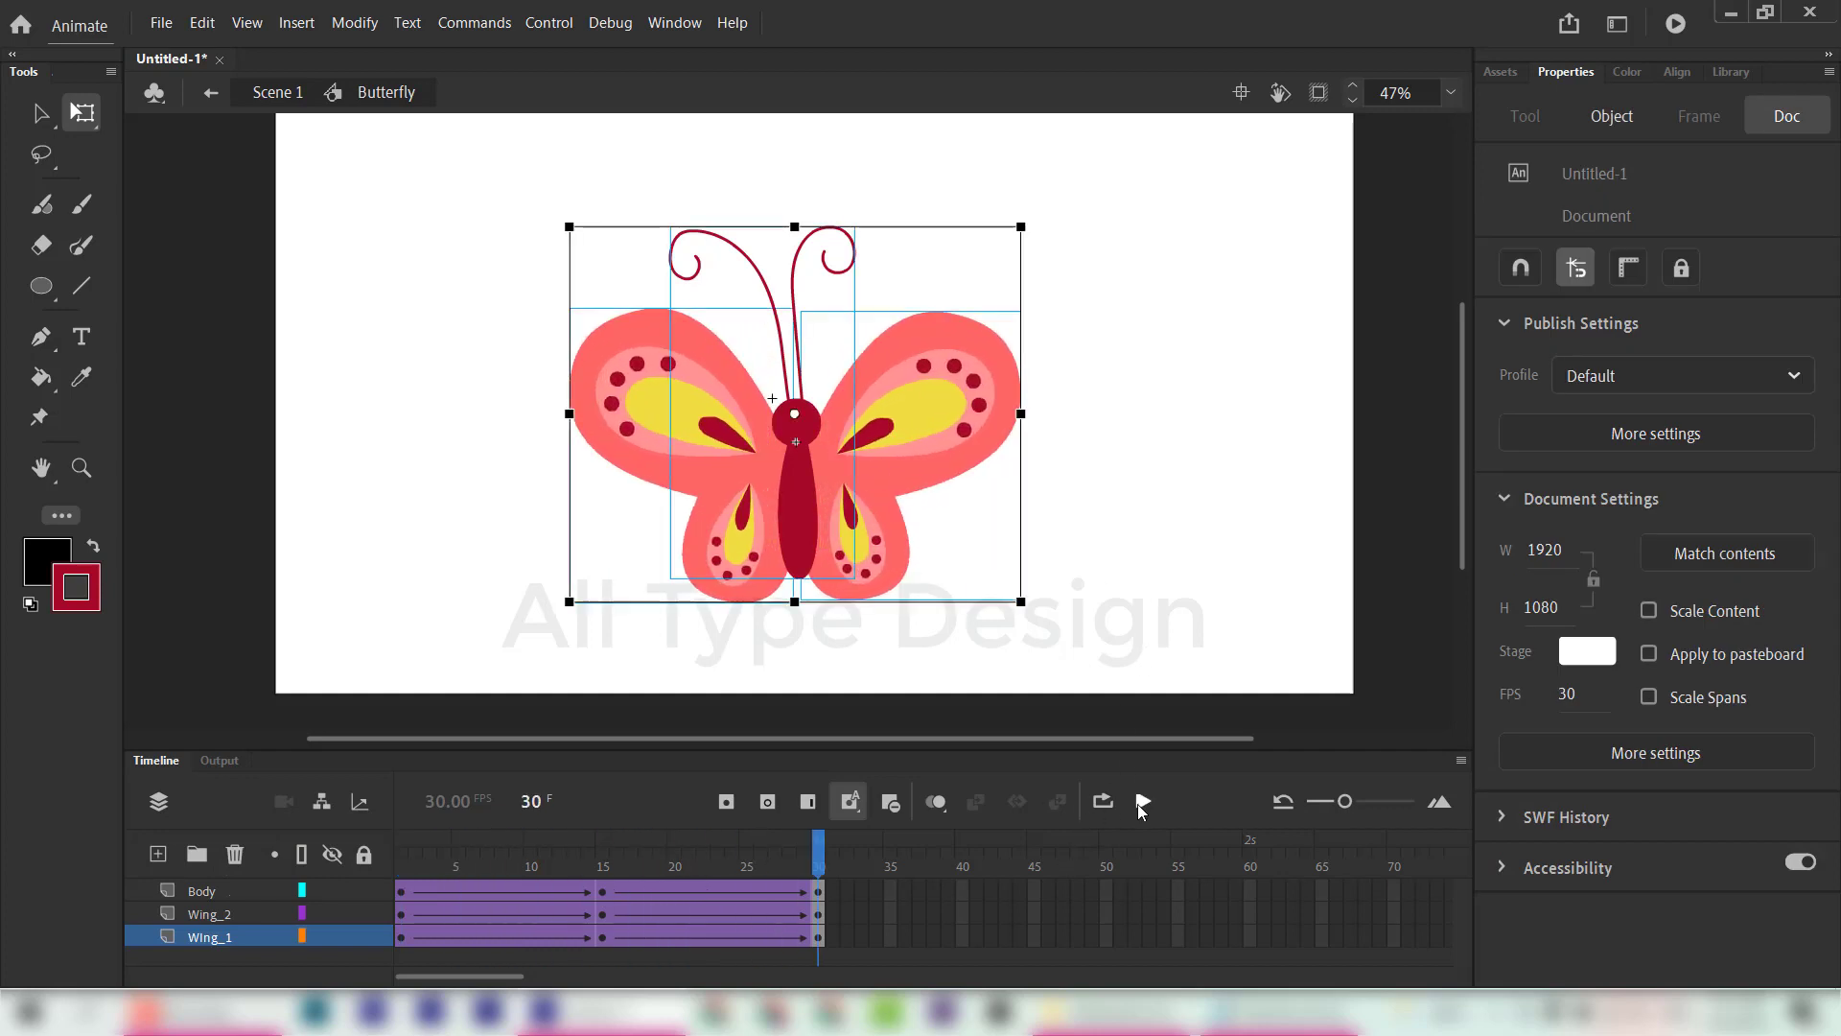
left_click(1143, 801)
Step: At frame 15, nudge the body straight up to a Y position of -95.25
left_click(606, 875)
left_click(1066, 482)
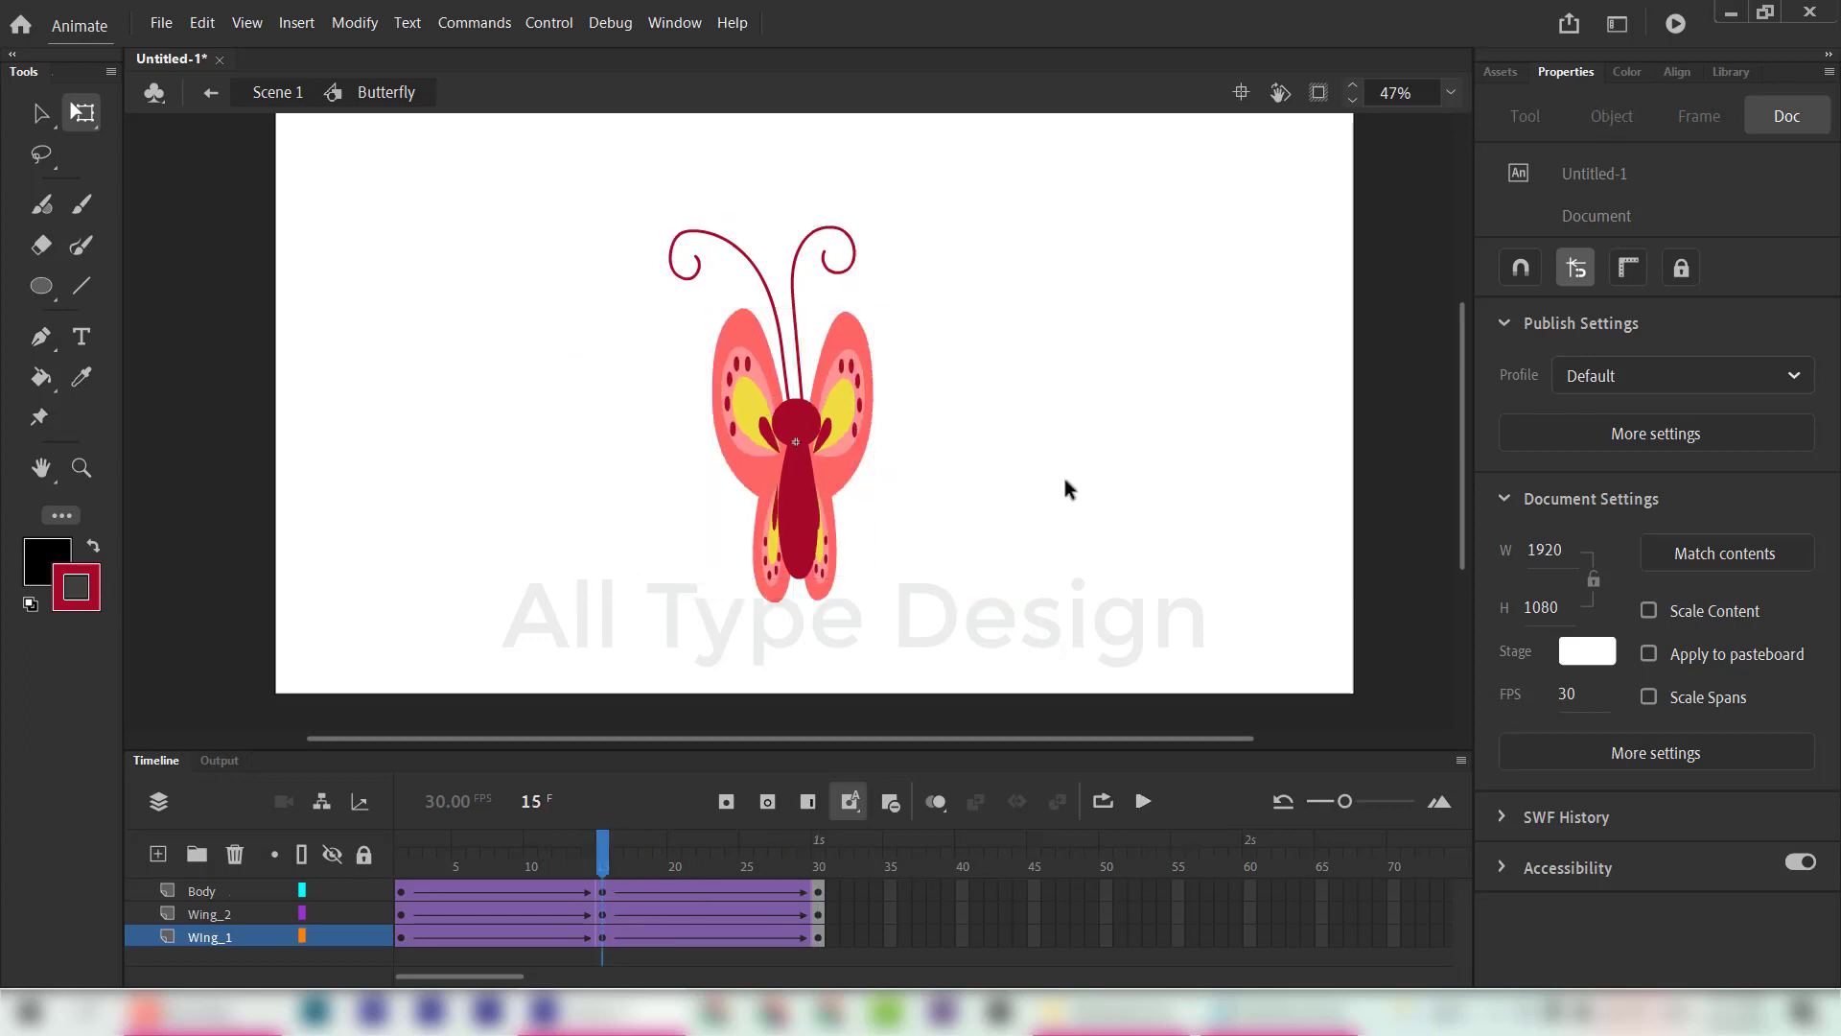
left_click(794, 494)
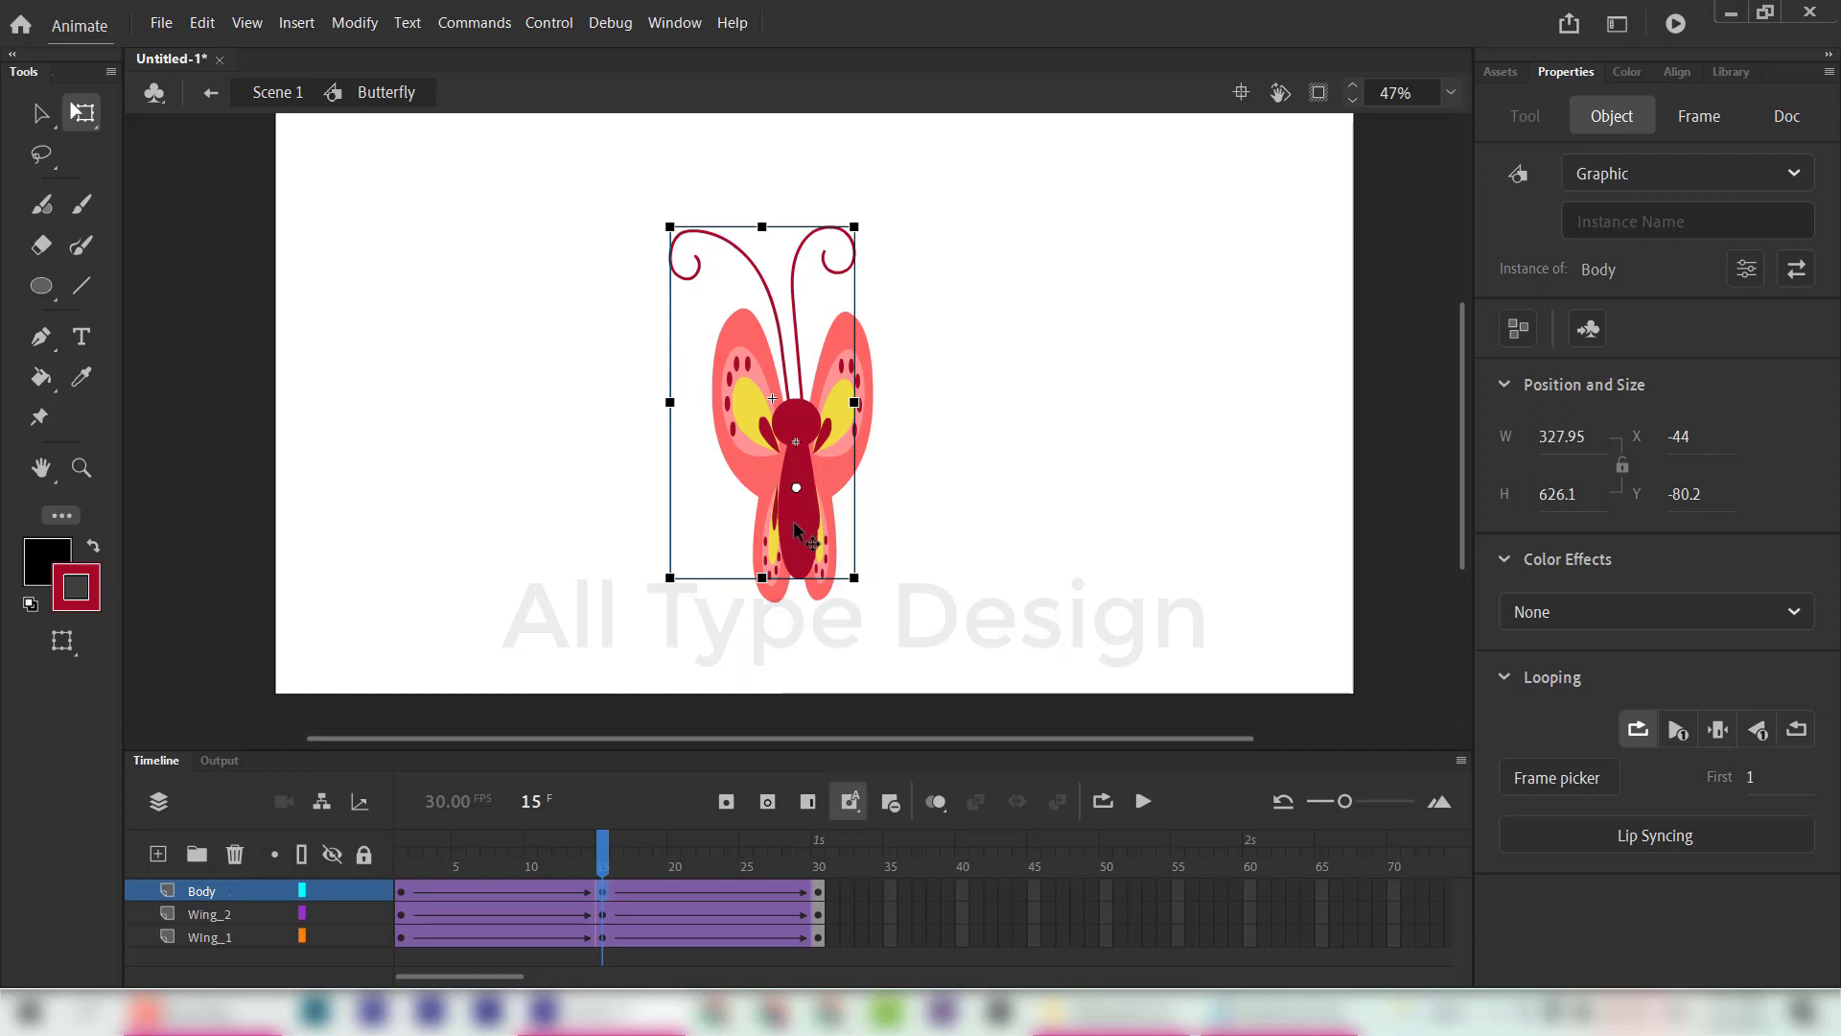
key("Up")
key("Up")
key("Up")
key("Up")
key("Up")
key("Up")
key("Up")
key("Up")
key("Up")
key("Up")
key("Up")
key("Up")
key("Up")
key("Up")
key("Up")
key("Up")
key("Up")
key("Up")
key("Up")
key("Up")
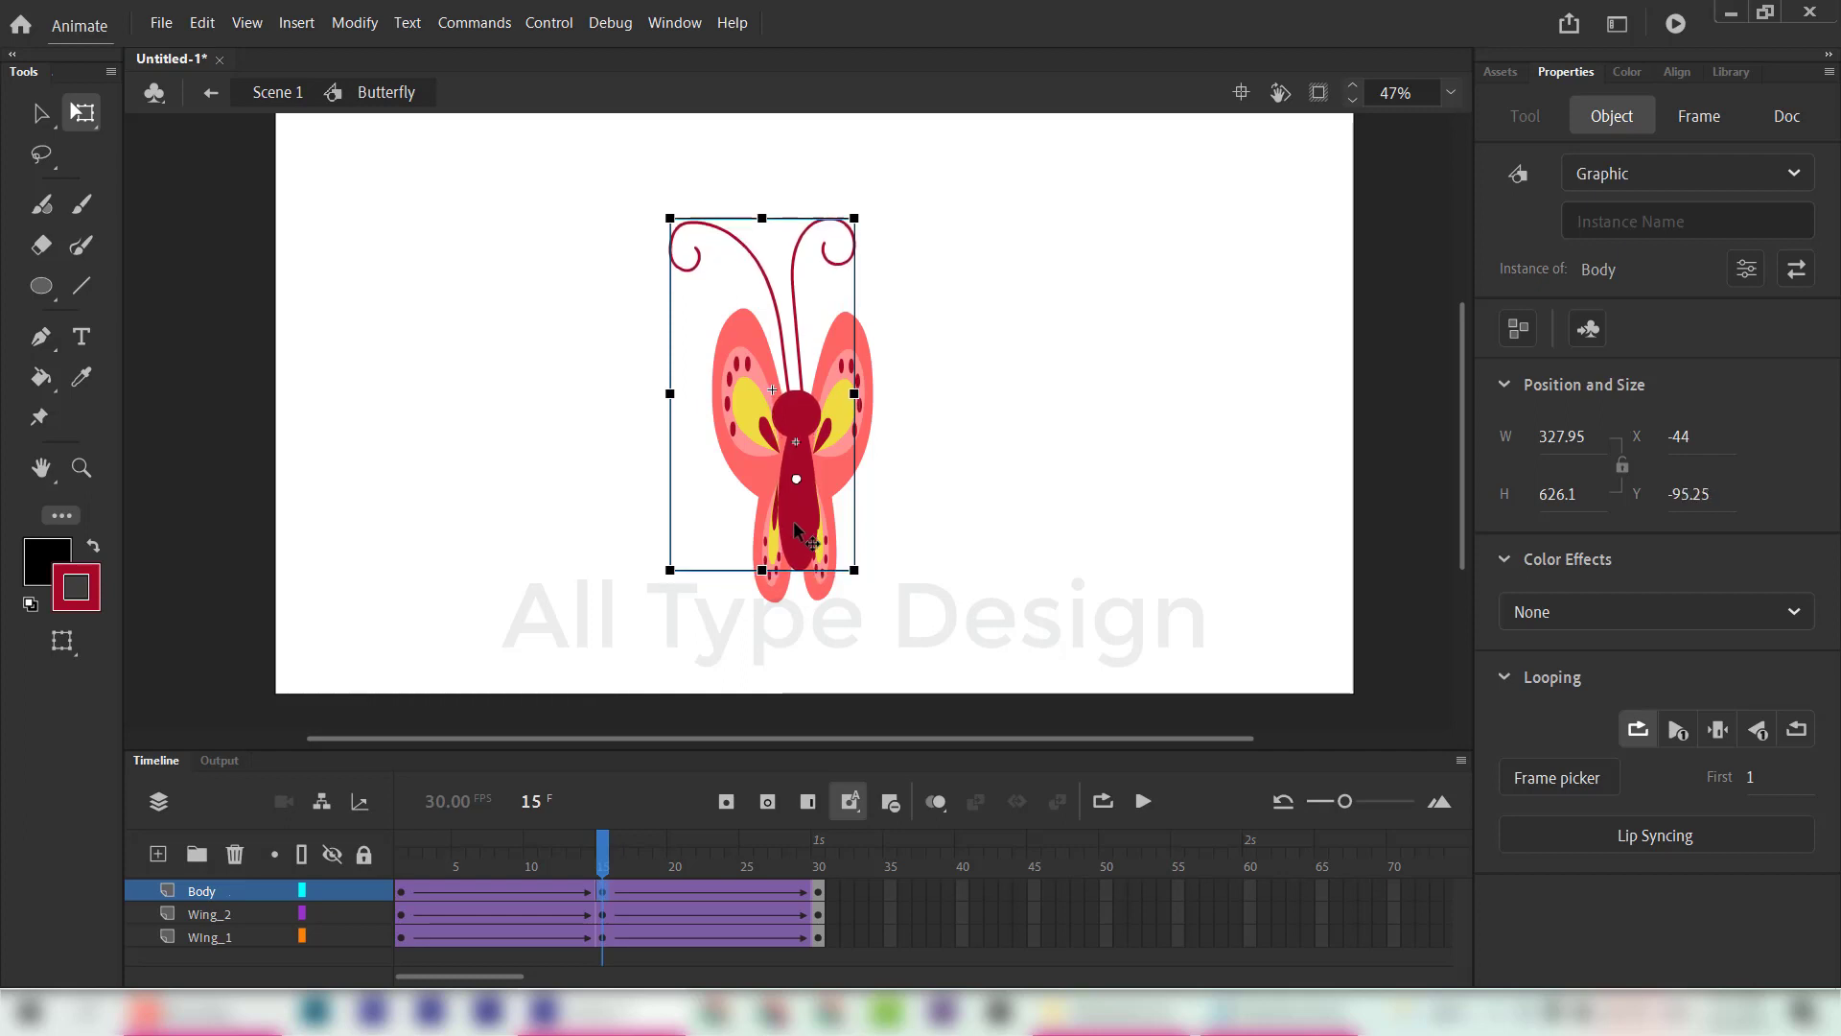
Step: Turn on loop playback over frames 1 to 30 and preview the flapping from frame 1
left_click(401, 891)
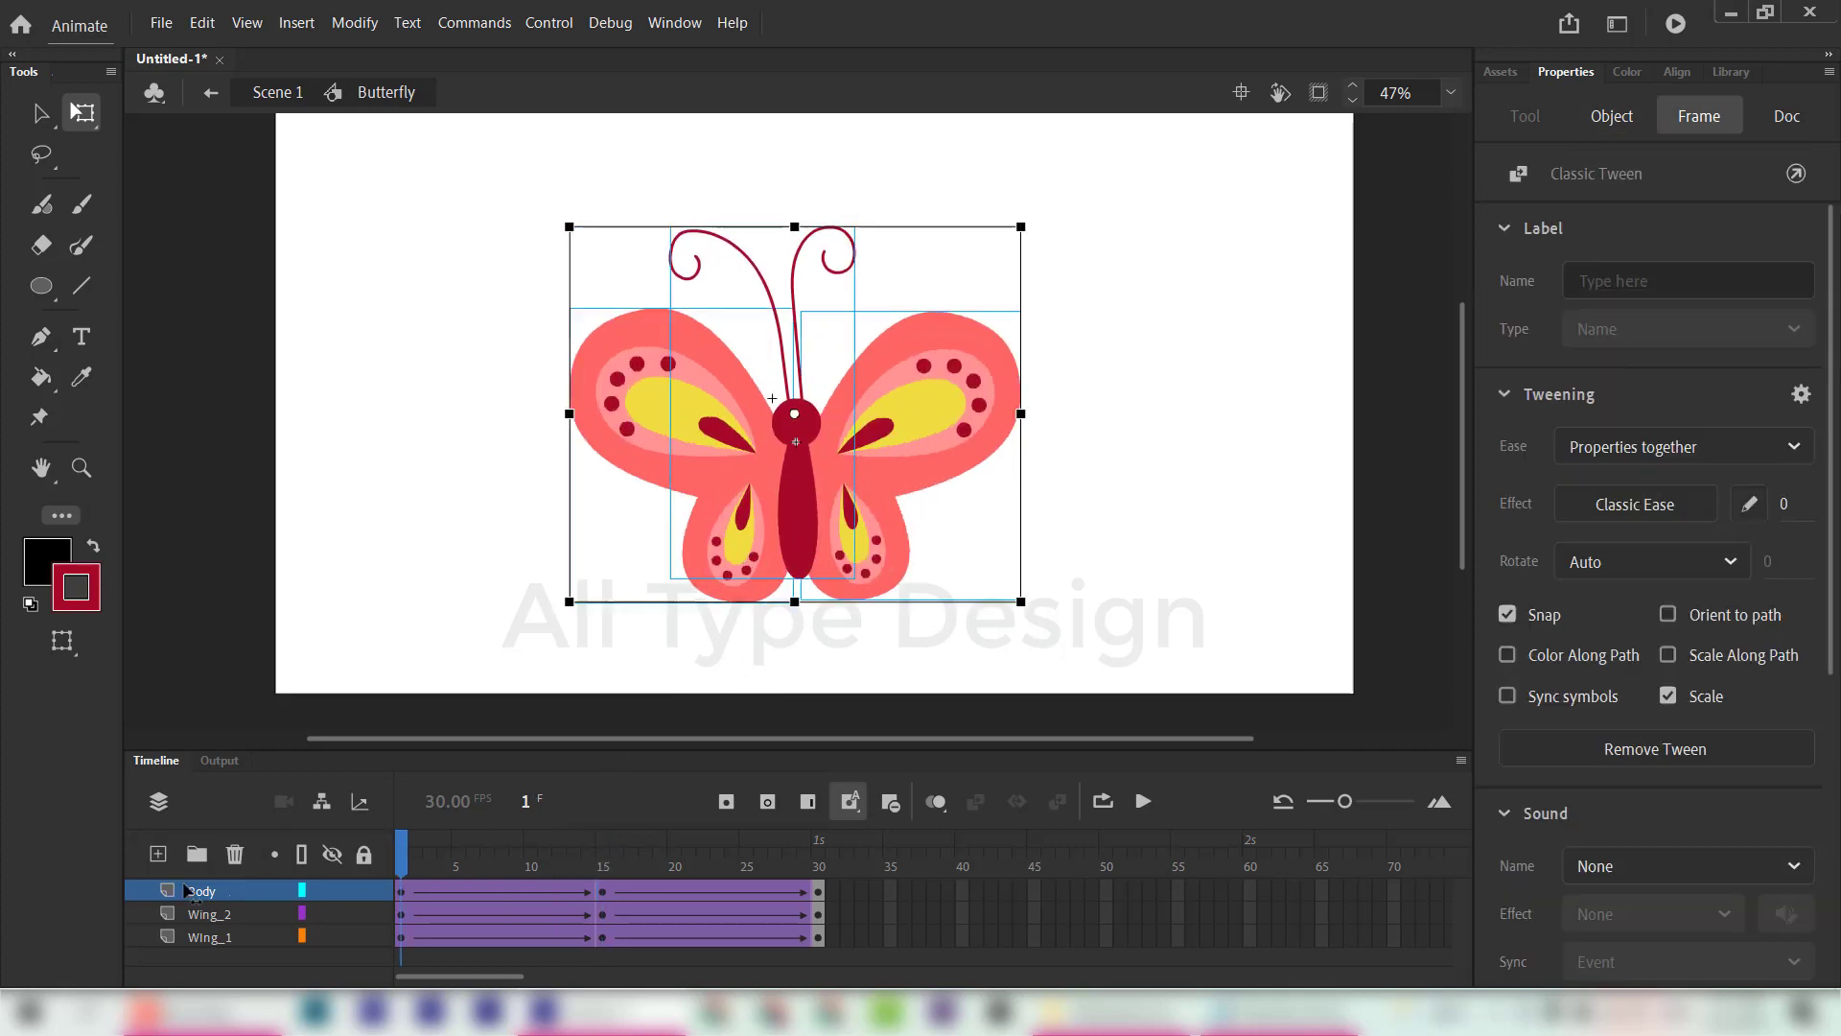
left_click(1102, 801)
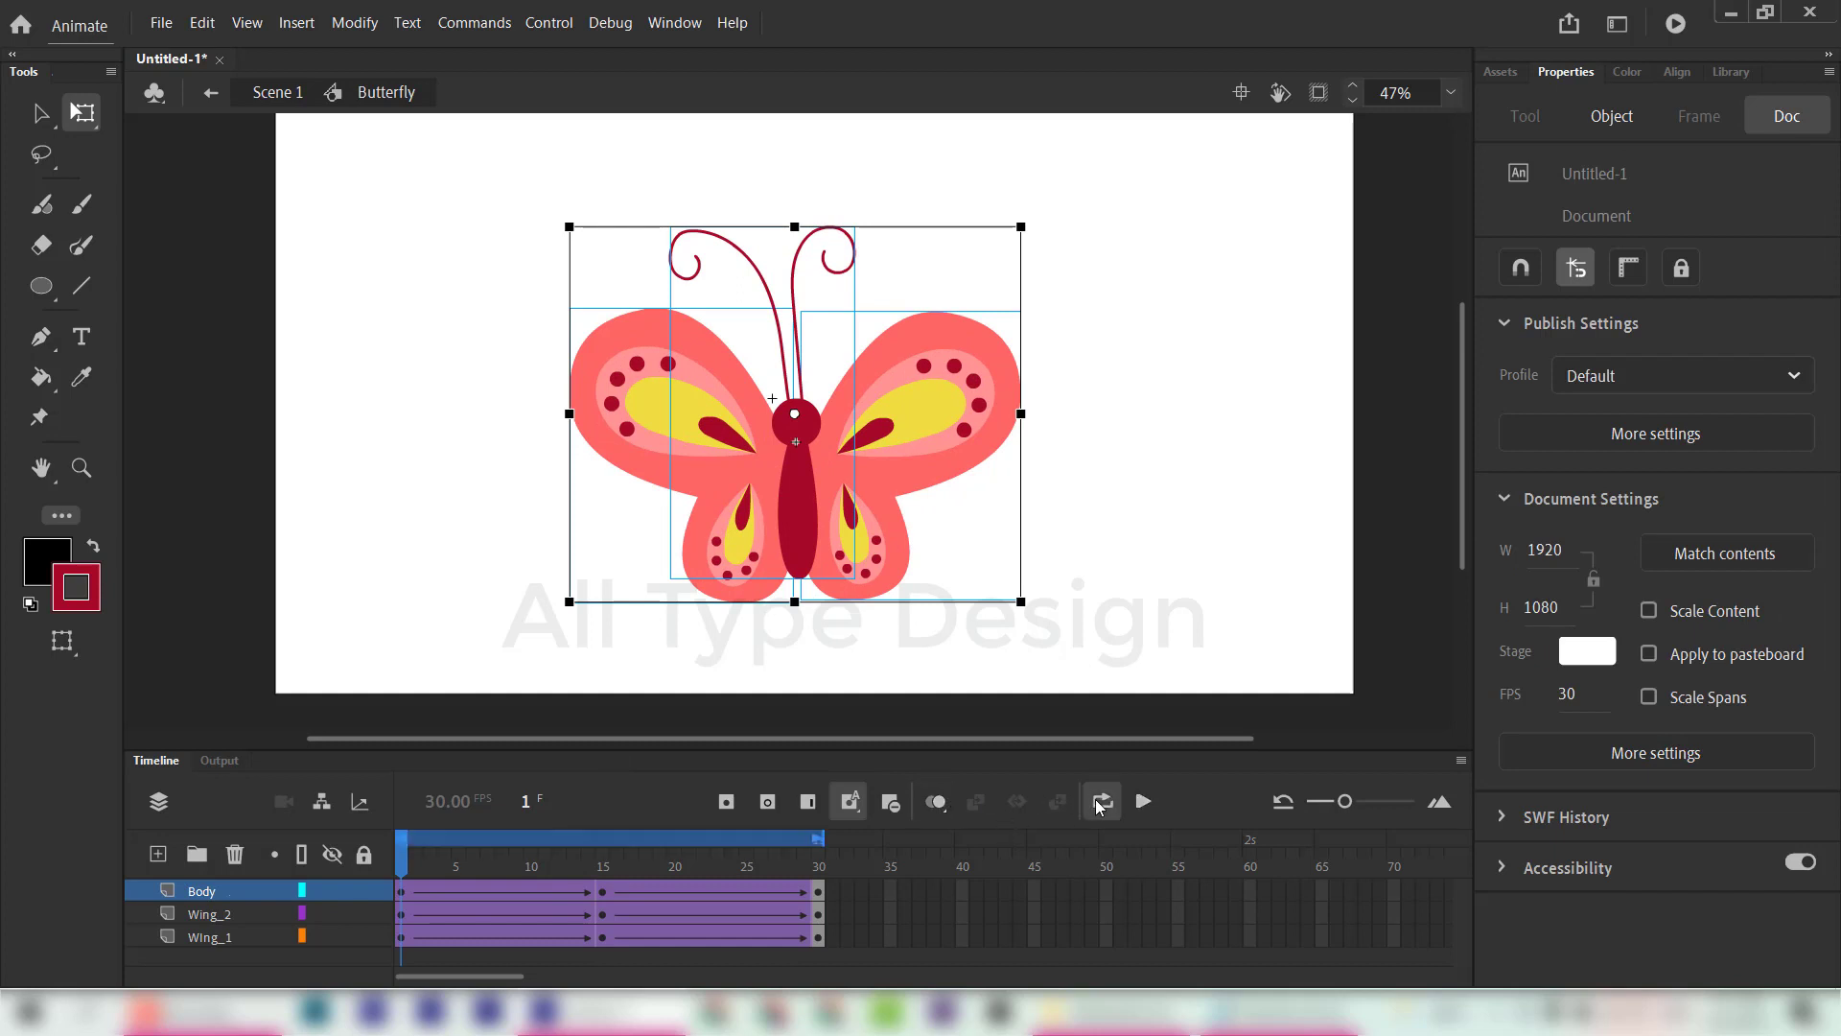
left_click(1143, 801)
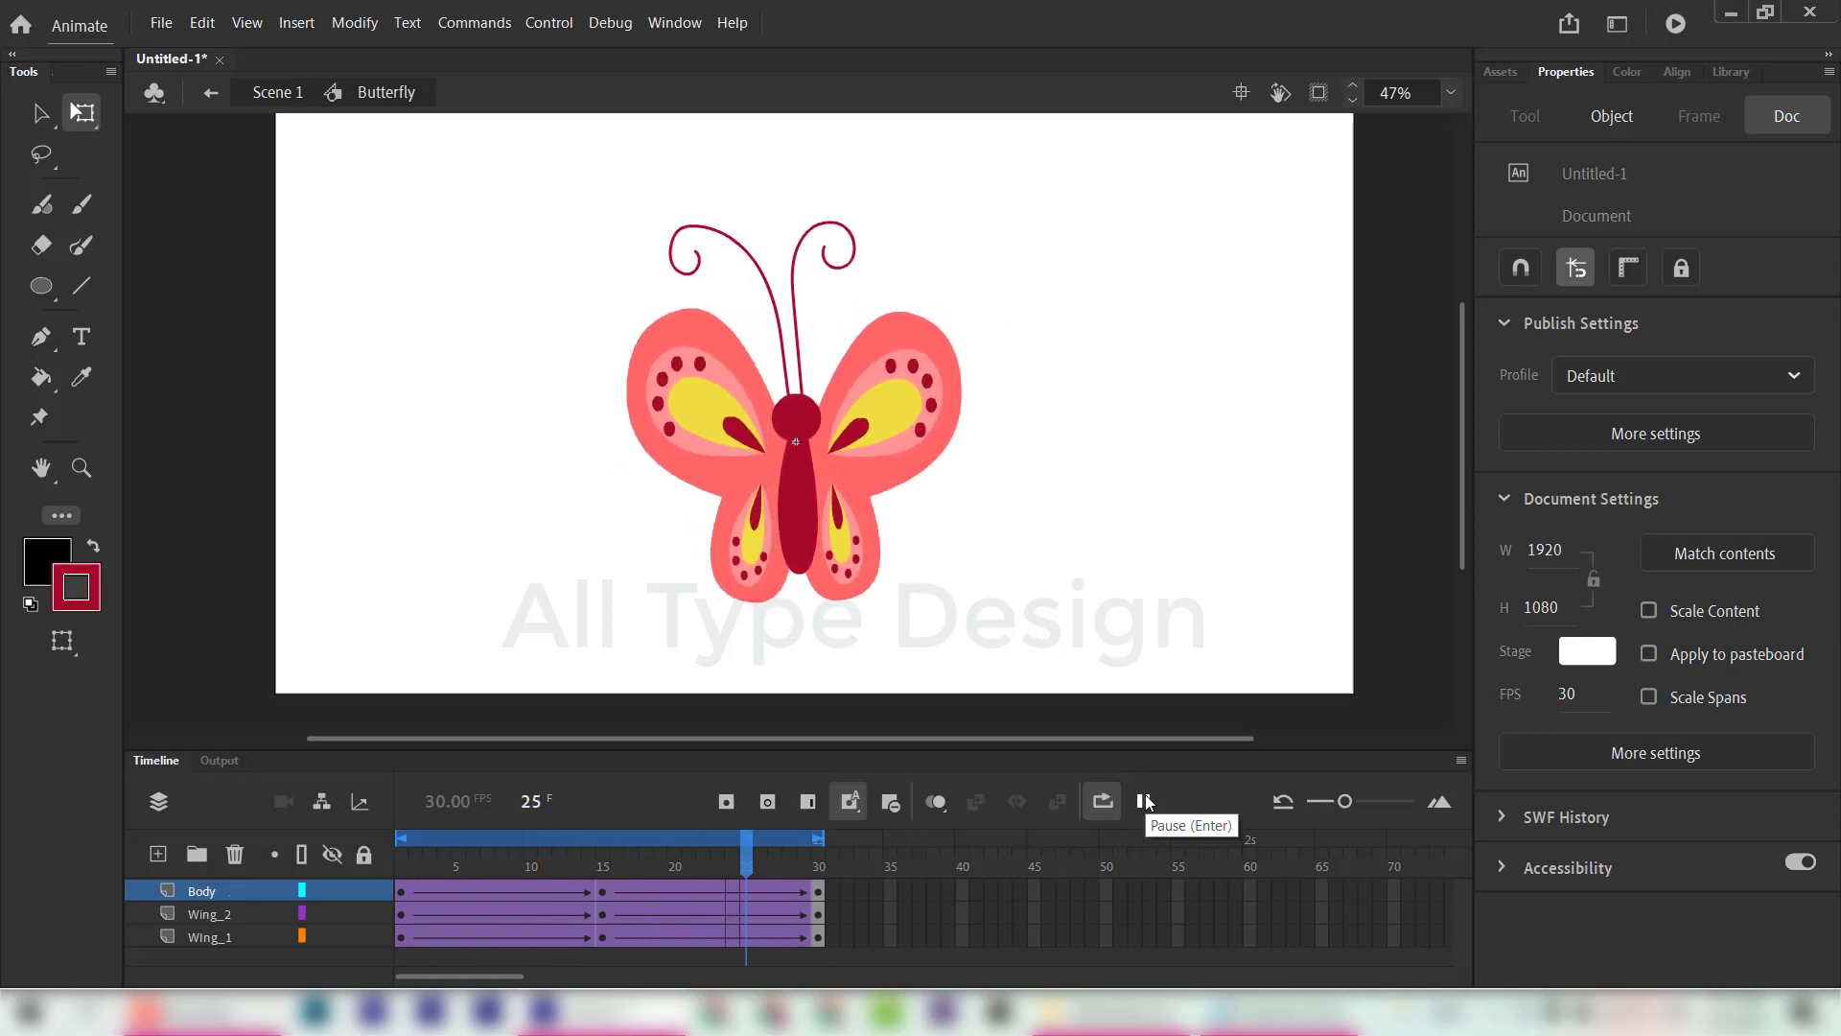
left_click(1143, 801)
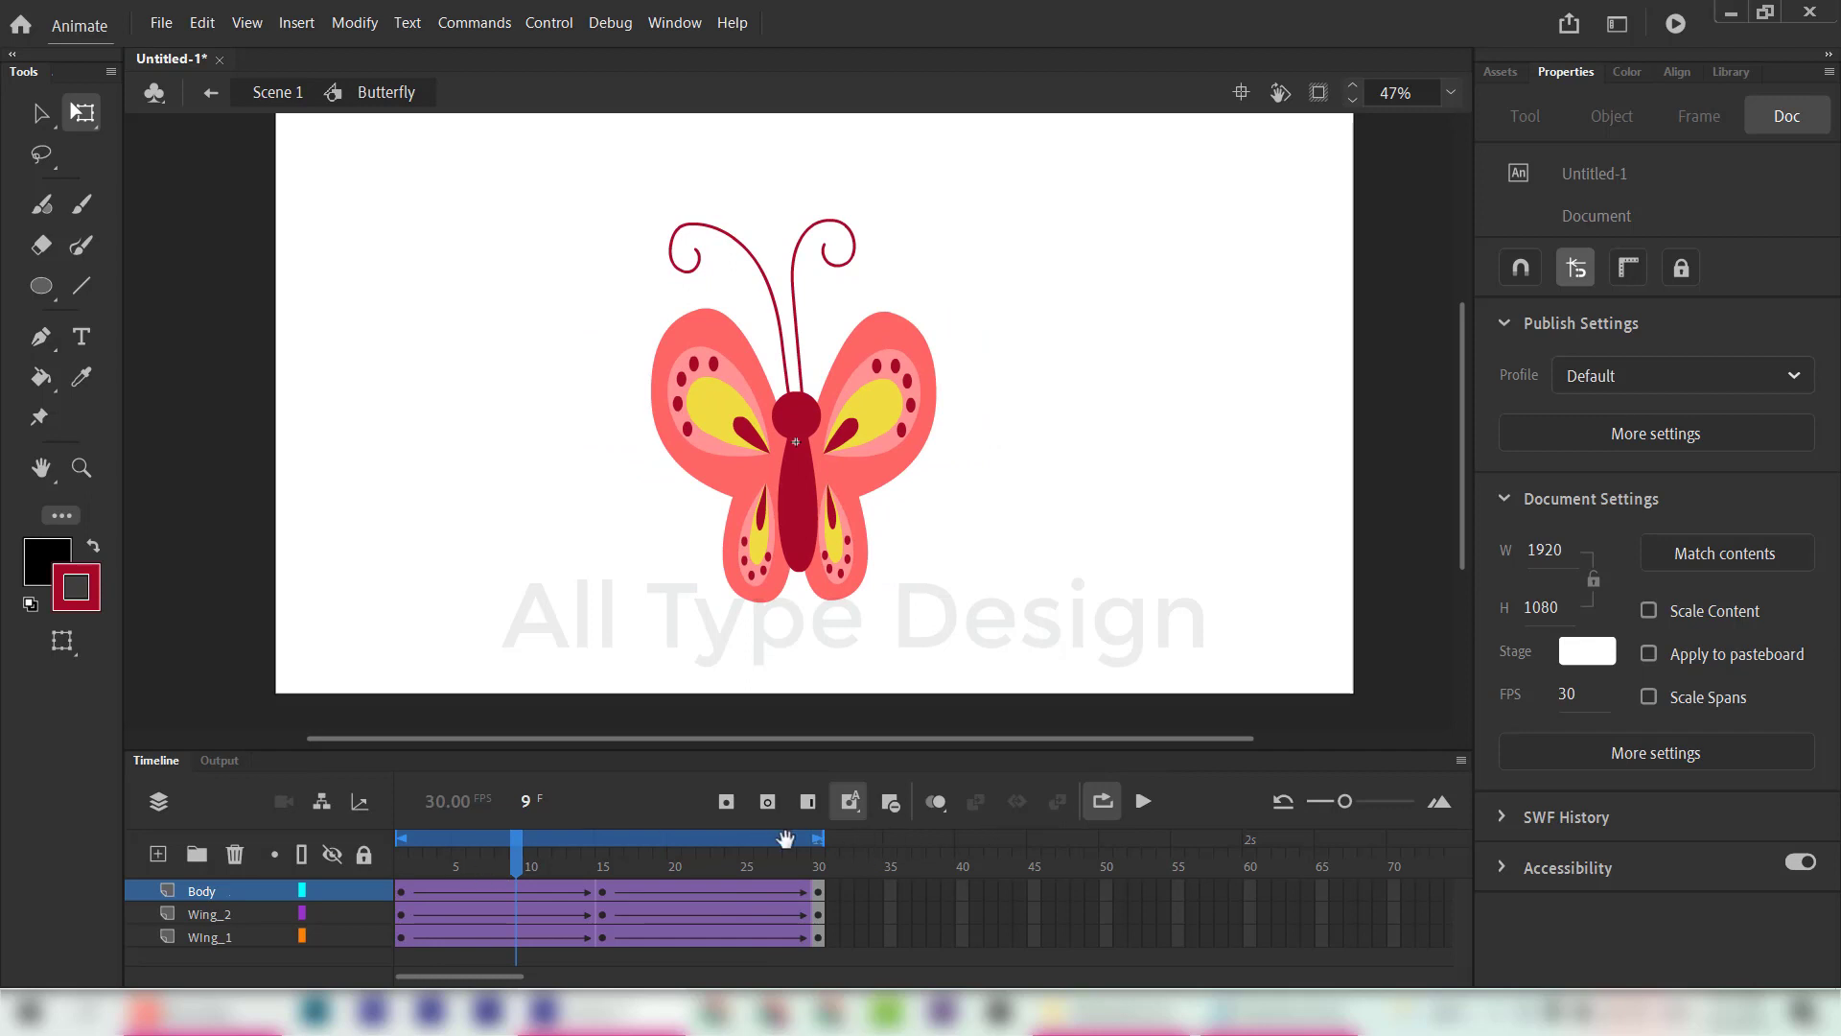
Step: Remove five frames from the first tween on all layers, bringing the middle keyframe to frame 10
left_click_drag(508, 879, 470, 878)
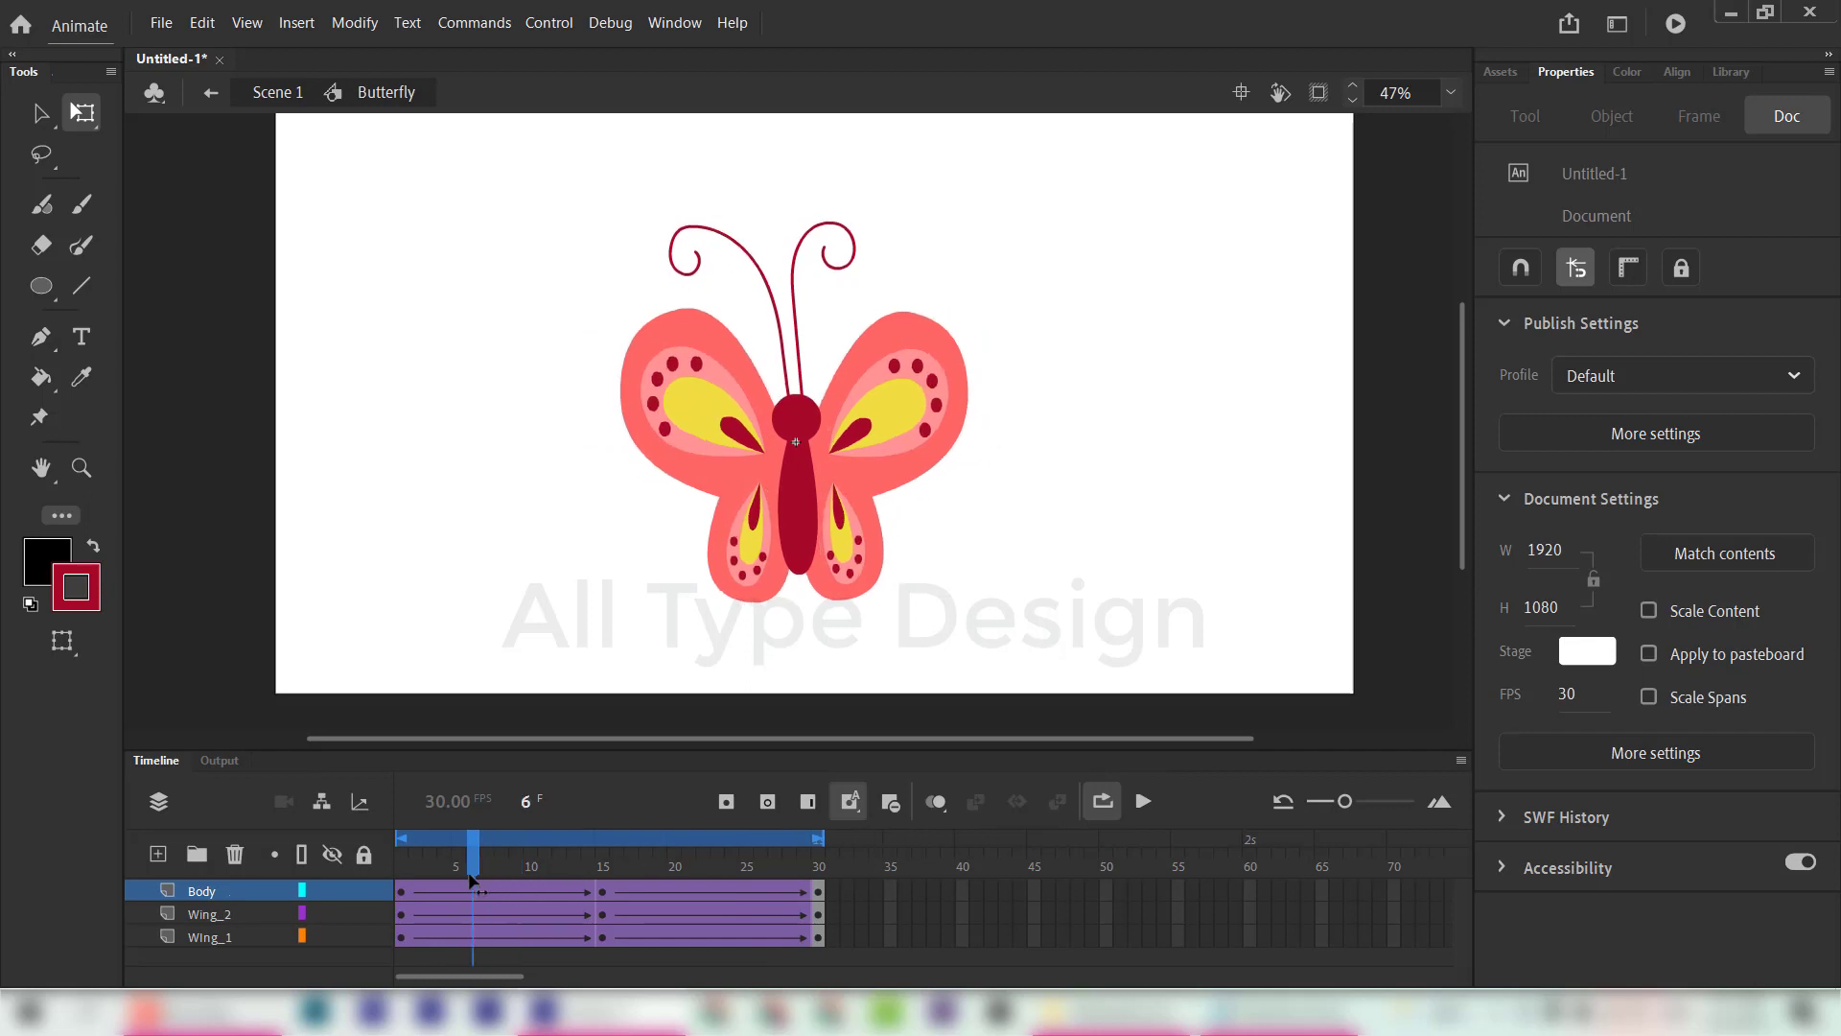
left_click(891, 802)
left_click(891, 802)
left_click(891, 802)
left_click(892, 801)
left_click(891, 802)
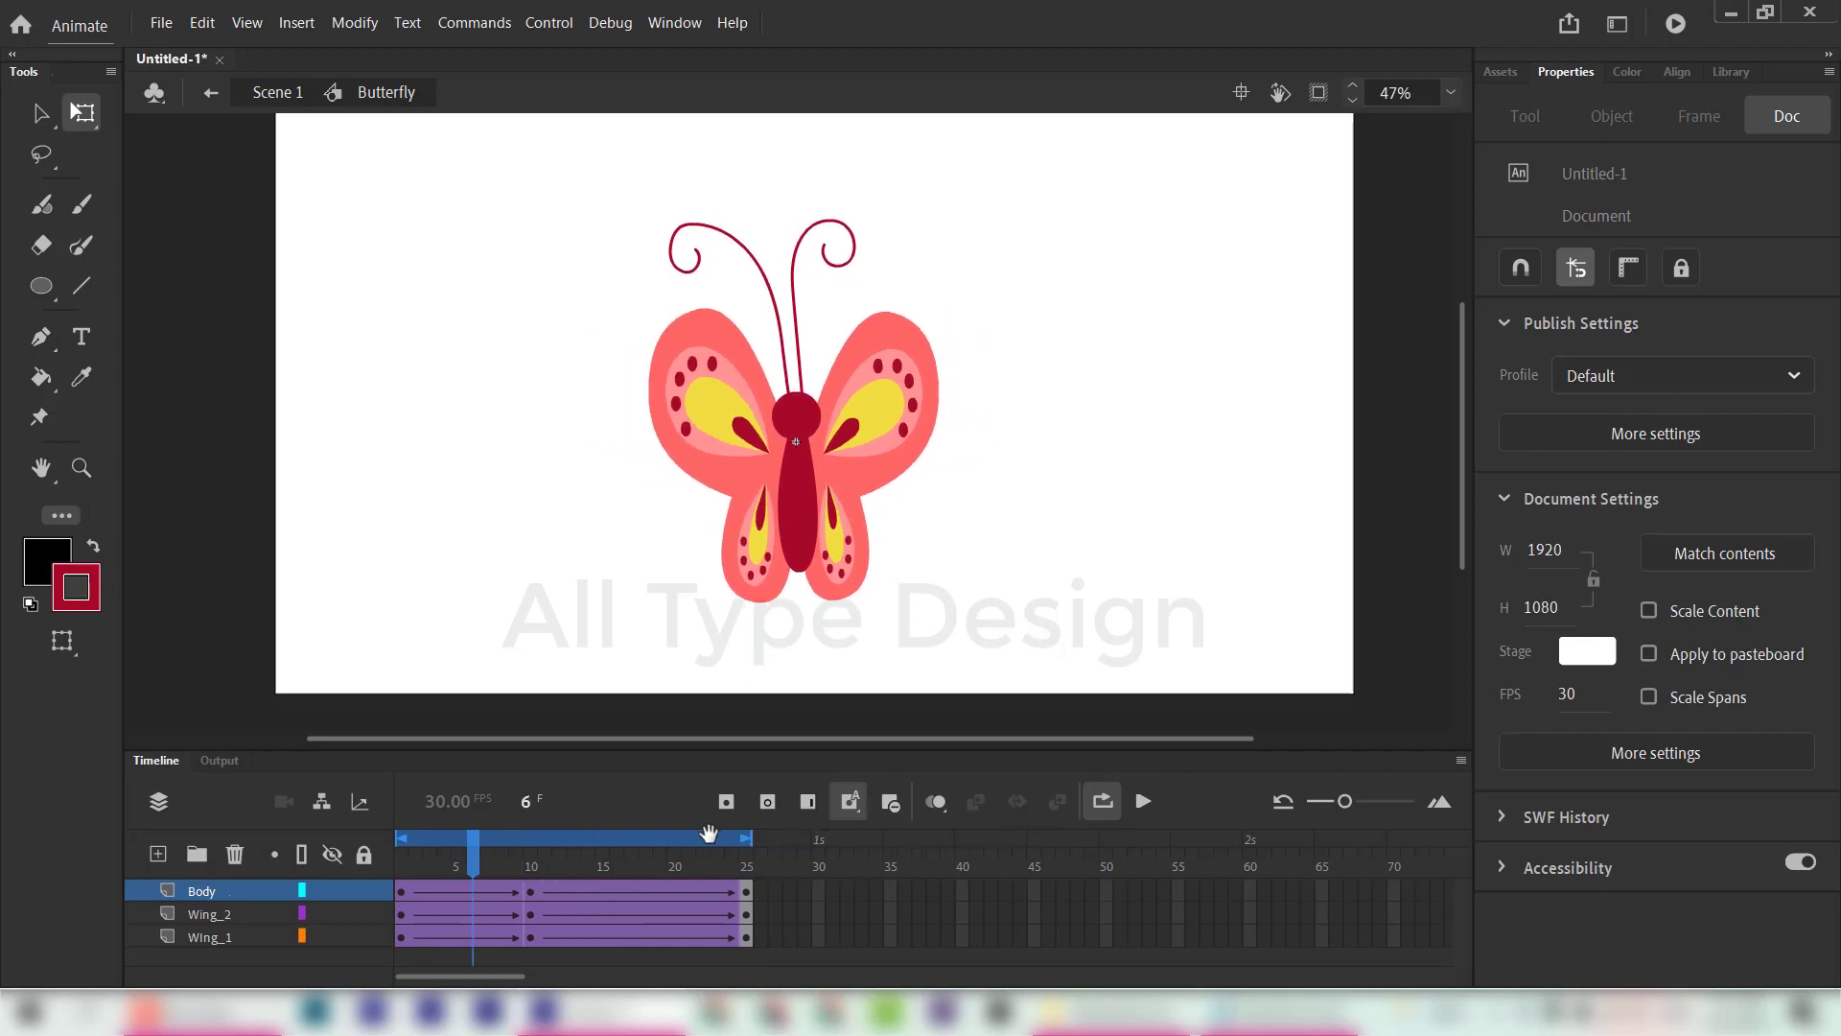
Step: Remove five frames from the second tween on all layers so the animation ends at frame 20, and preview the loop
left_click(615, 867)
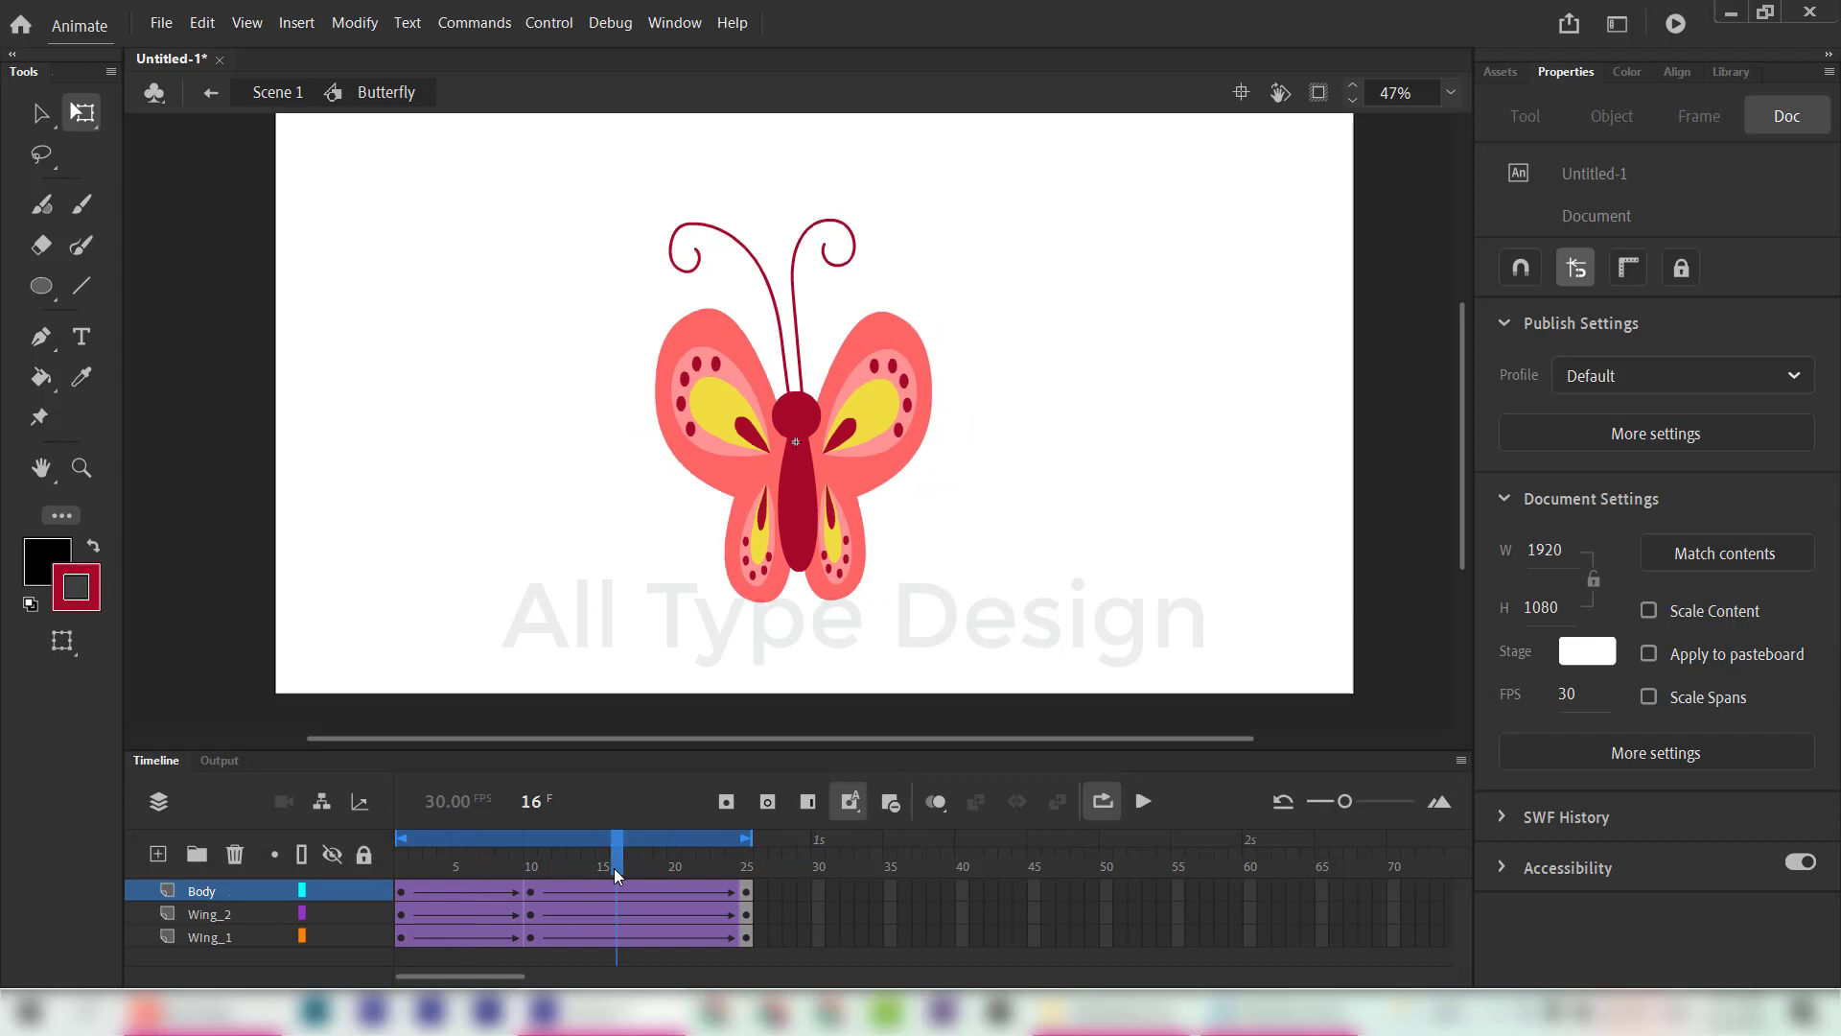
left_click(886, 801)
left_click(886, 802)
left_click(886, 801)
left_click(886, 802)
left_click(886, 802)
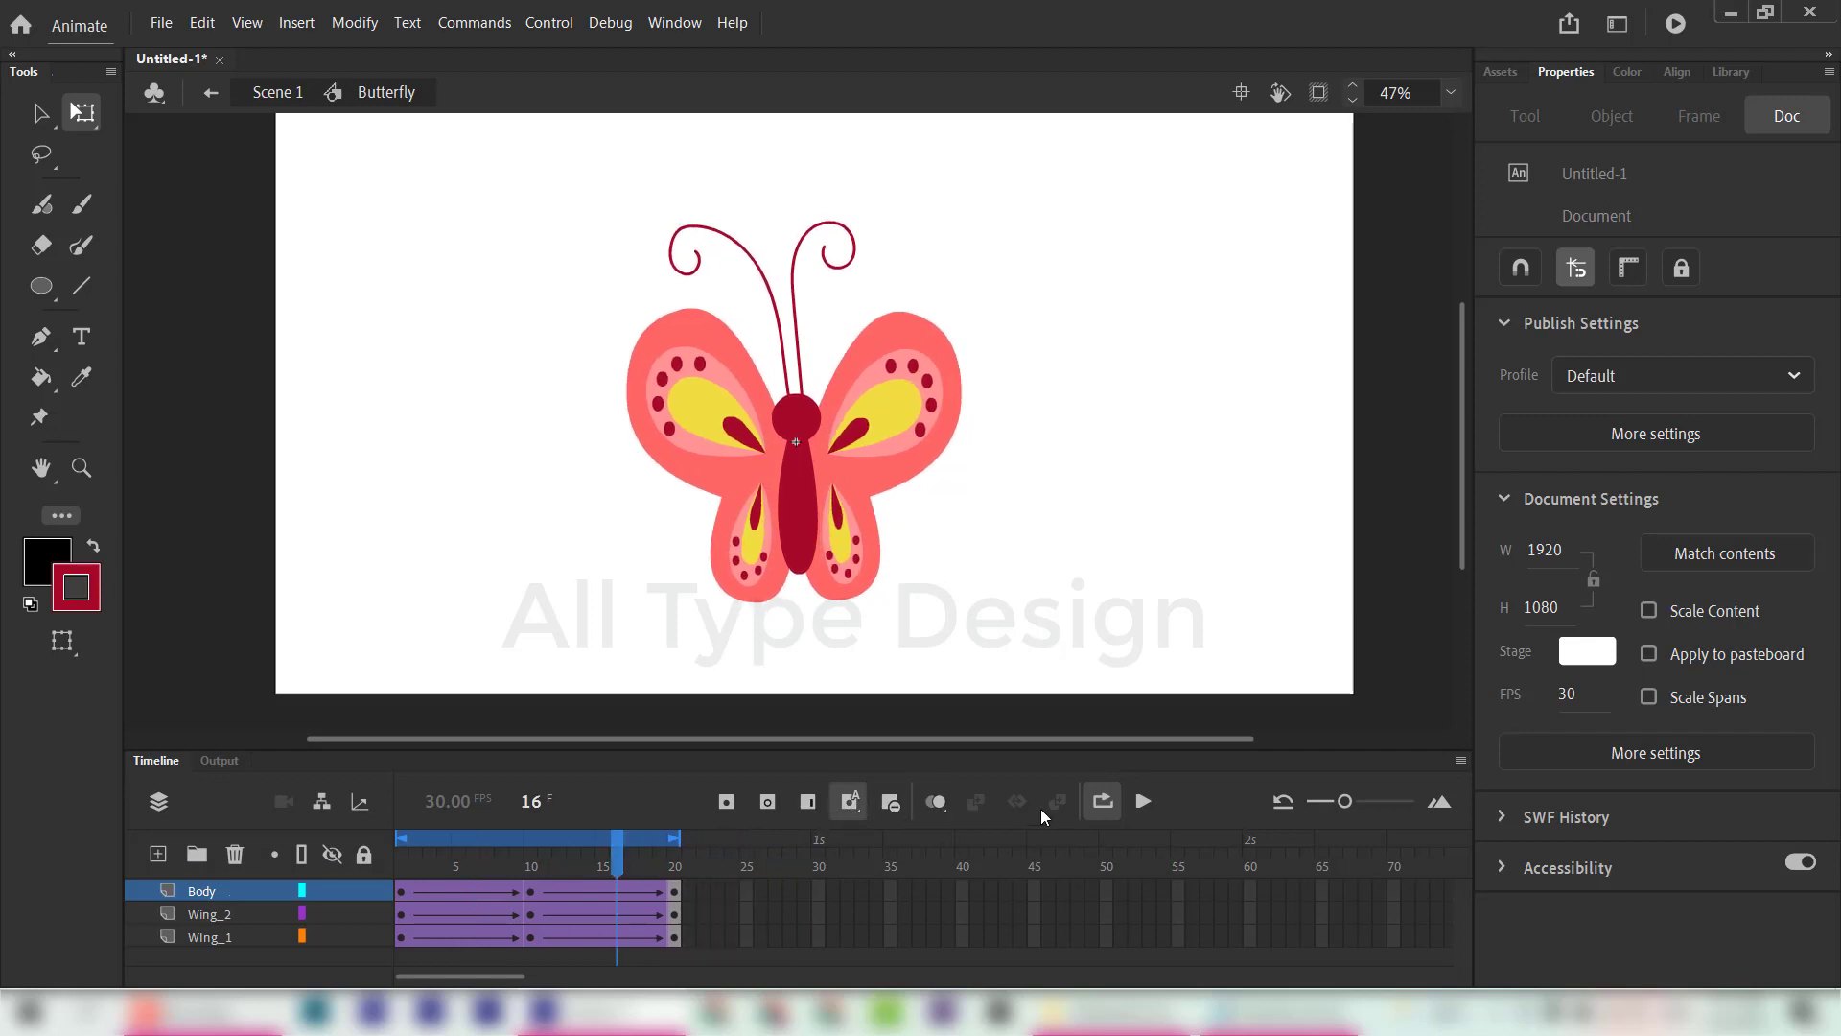
left_click(1140, 802)
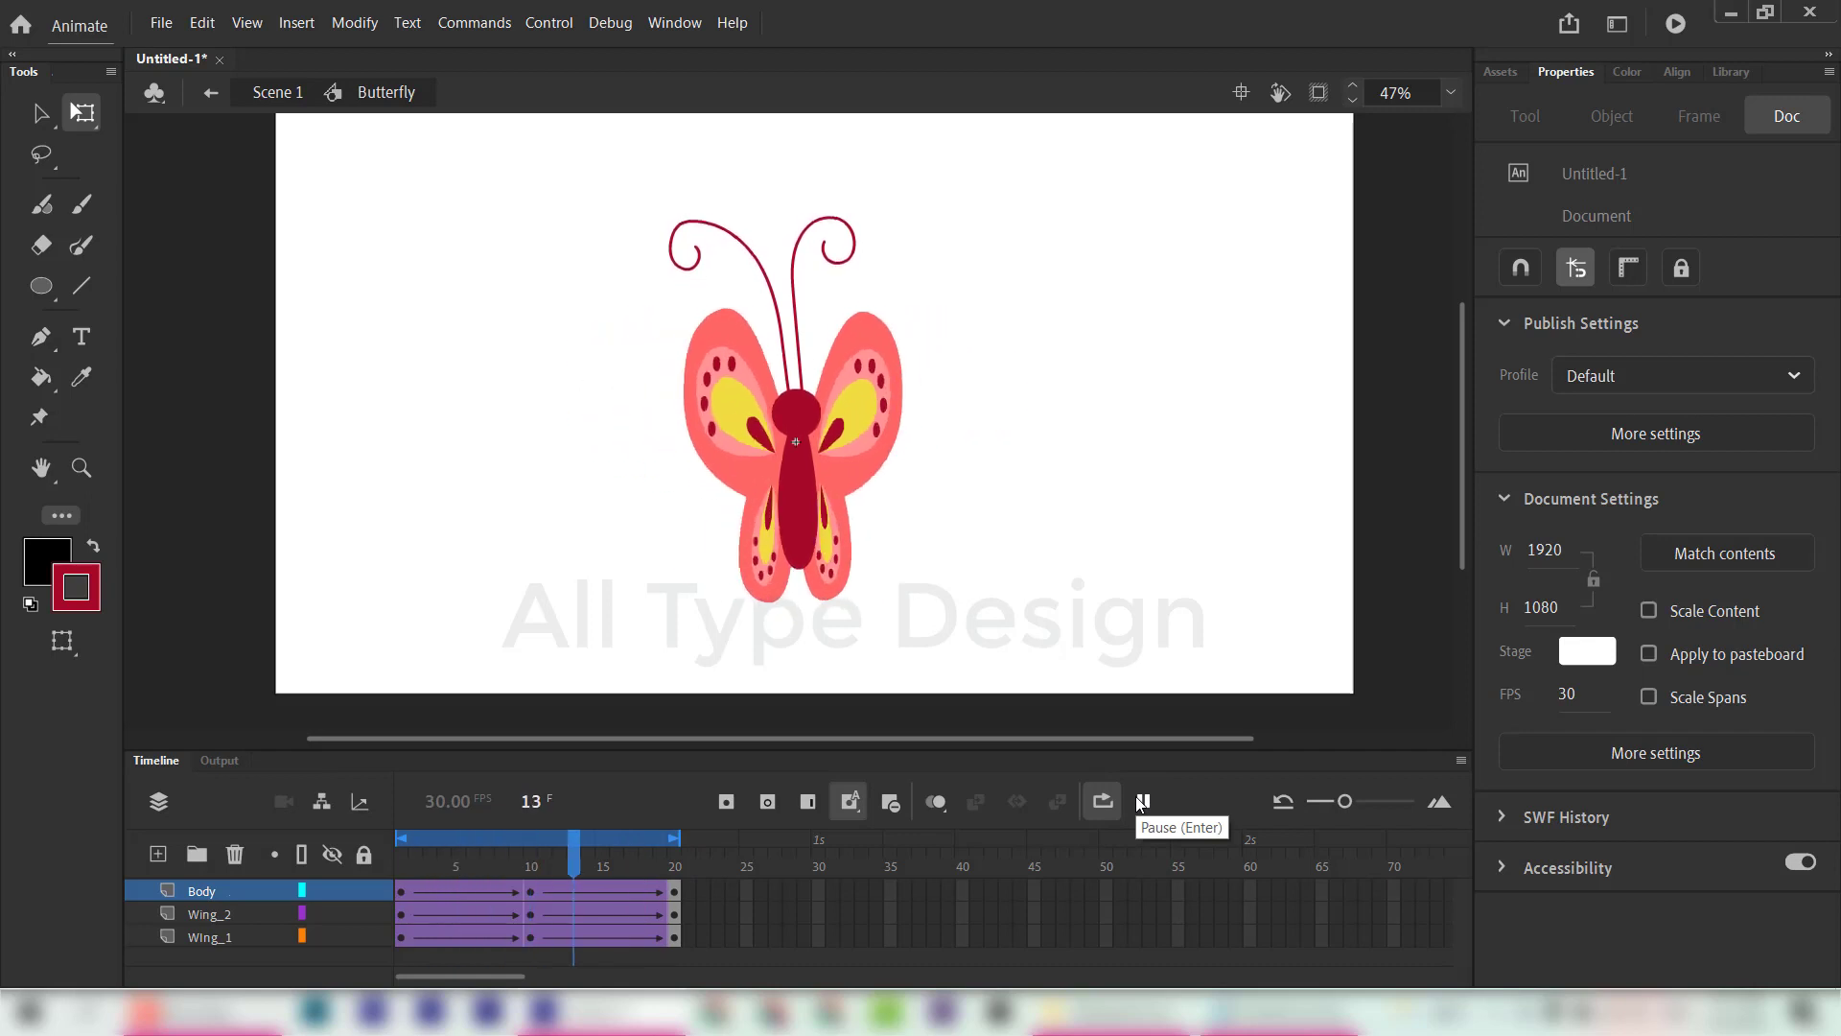
Step: Remove two more frames from the first tween on all layers at frame 5
left_click_drag(537, 871, 459, 868)
left_click(890, 802)
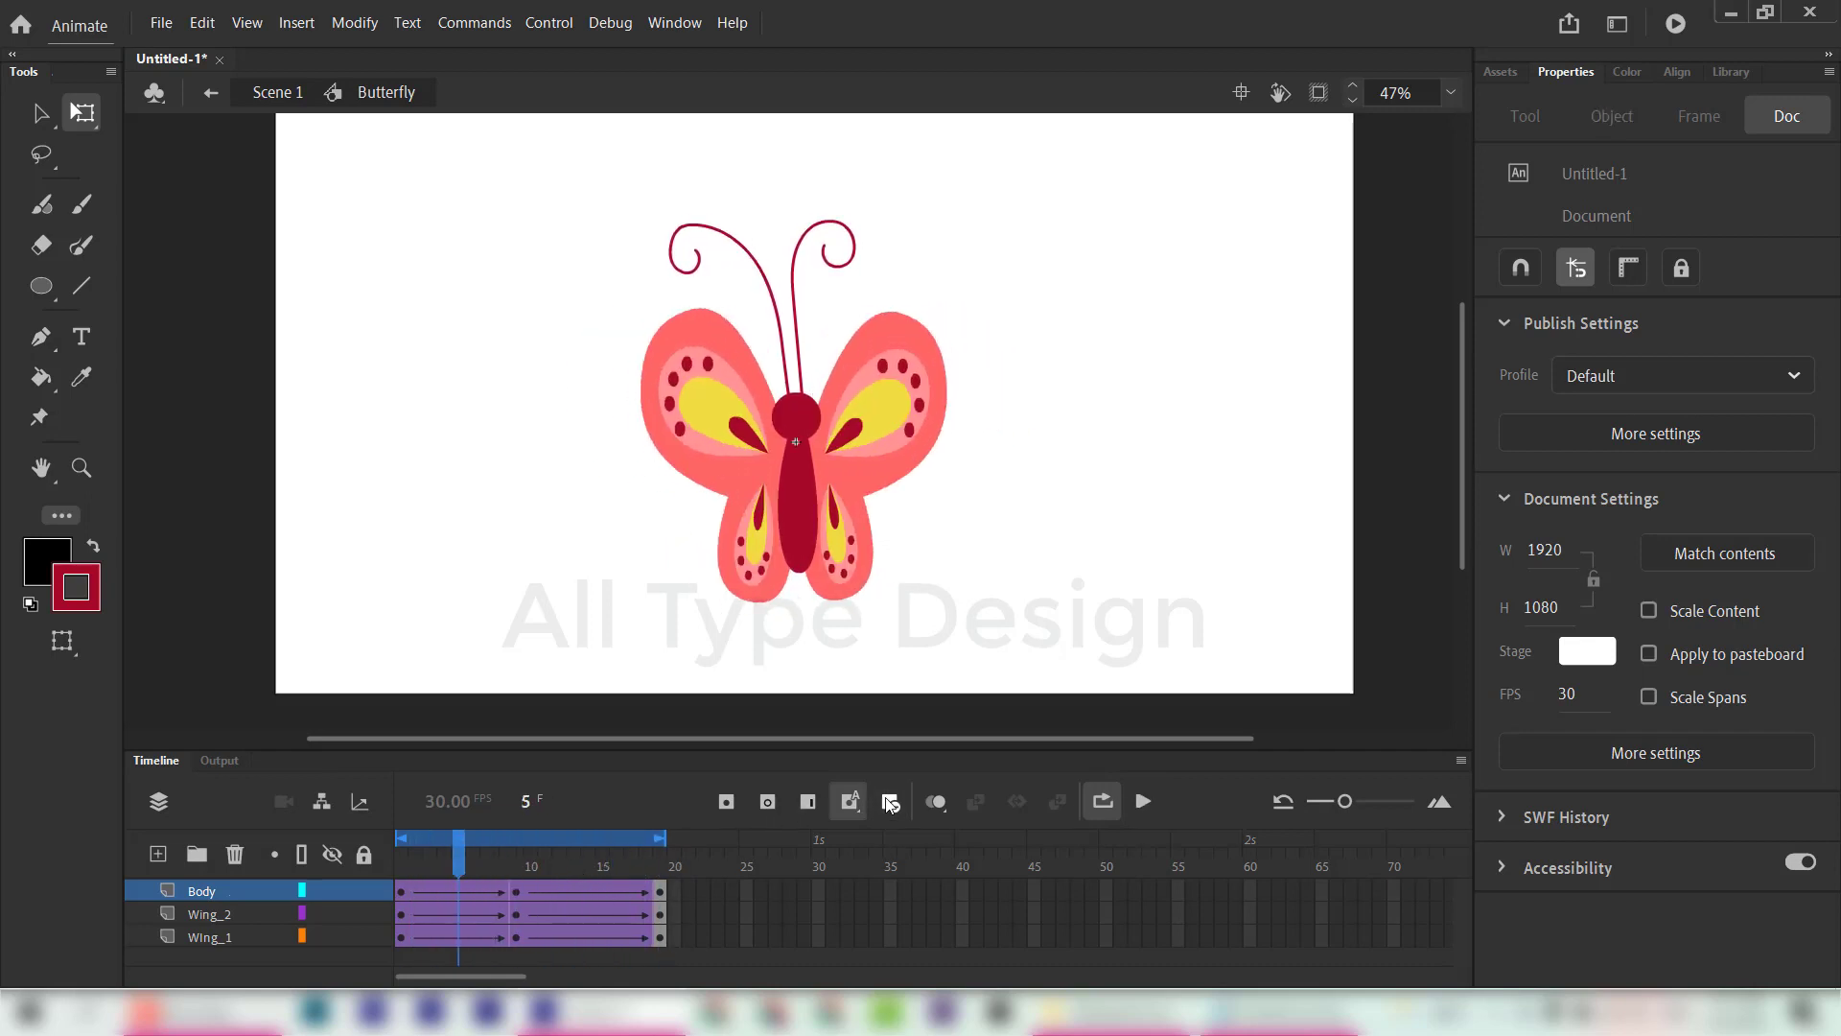
left_click(890, 802)
Step: Remove three frames from the second tween on all layers so the animation ends at frame 15, and preview the loop from frame 1
left_click(587, 857)
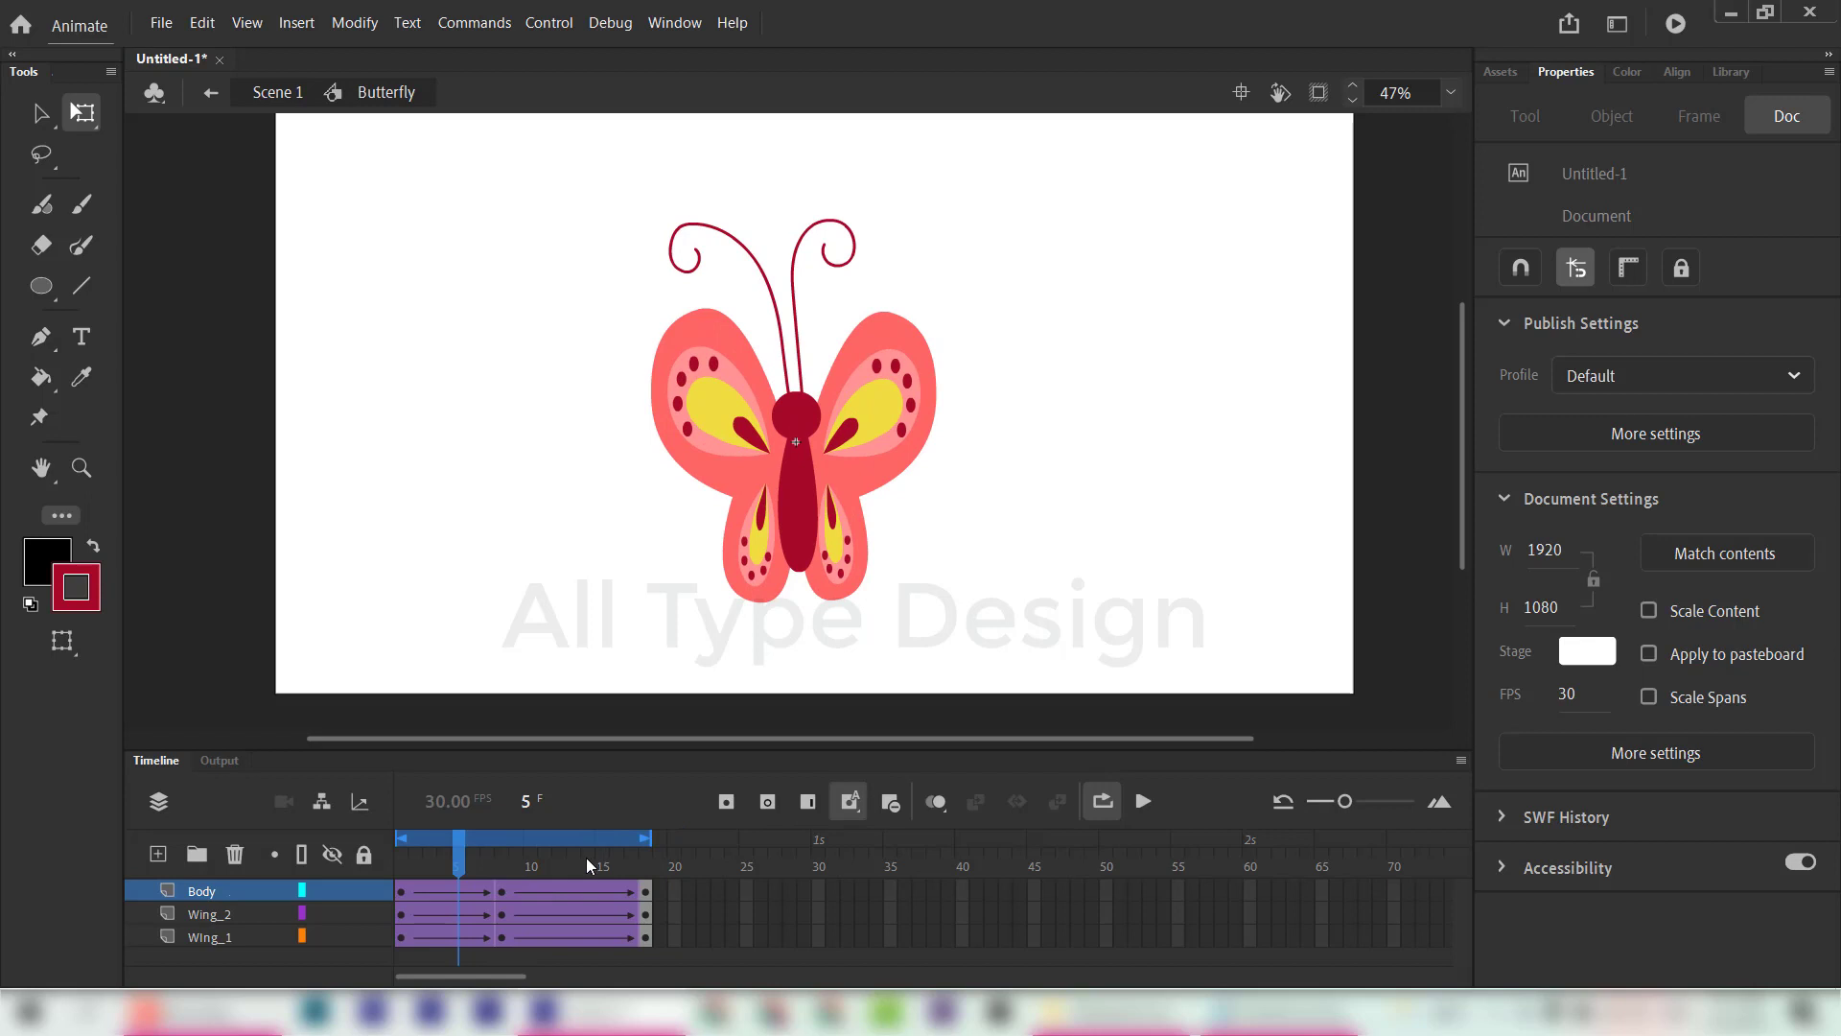
left_click(894, 803)
left_click(893, 803)
left_click(894, 803)
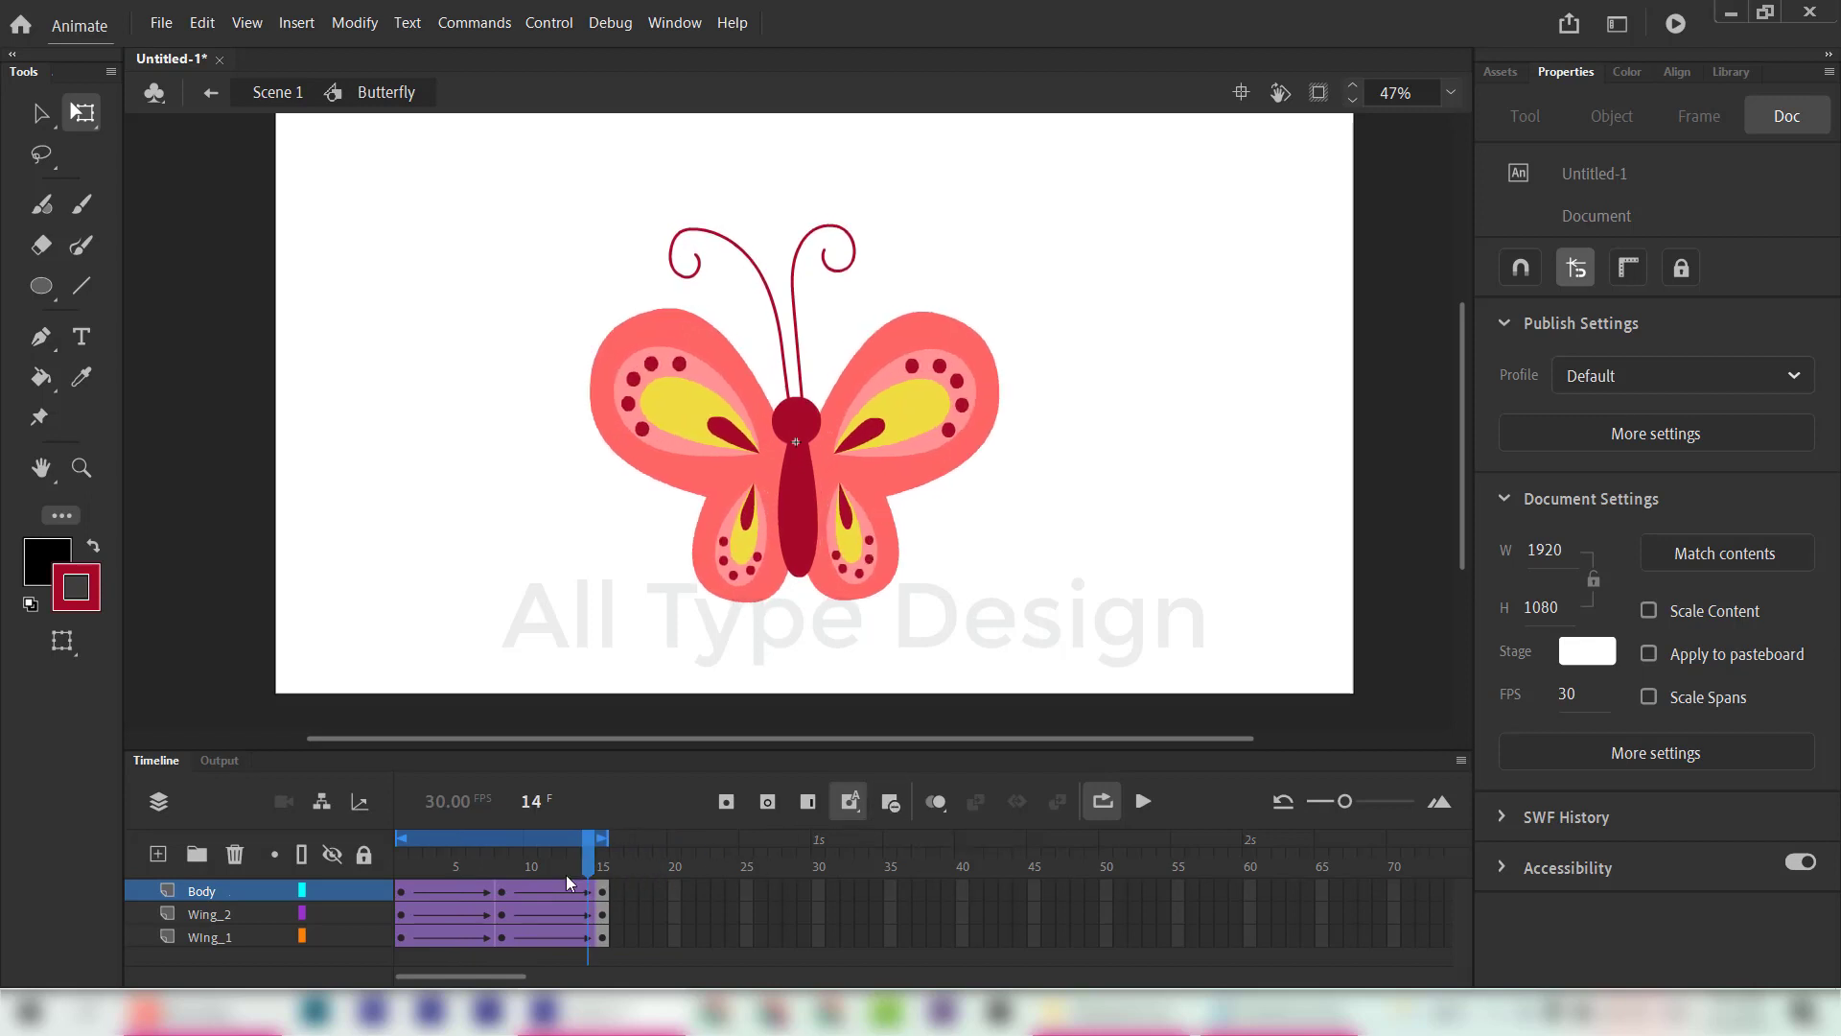
key("shift+comma")
left_click(1144, 801)
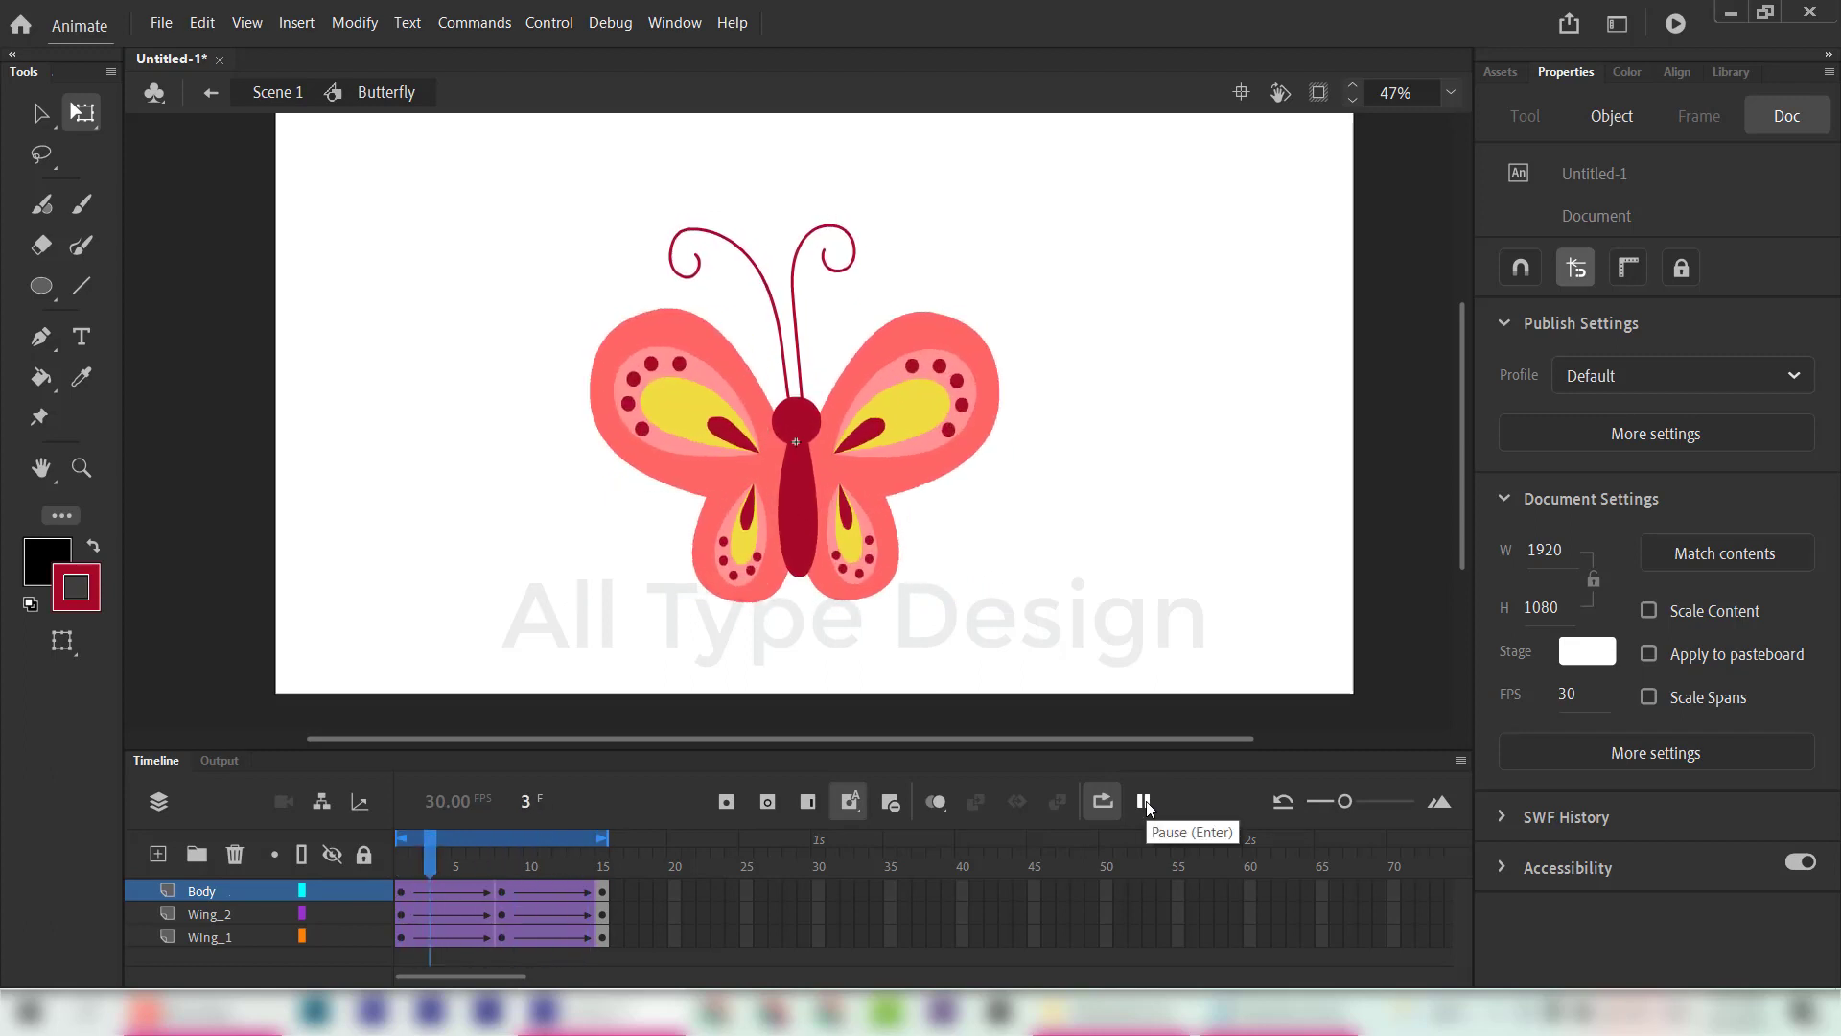
left_click(1144, 801)
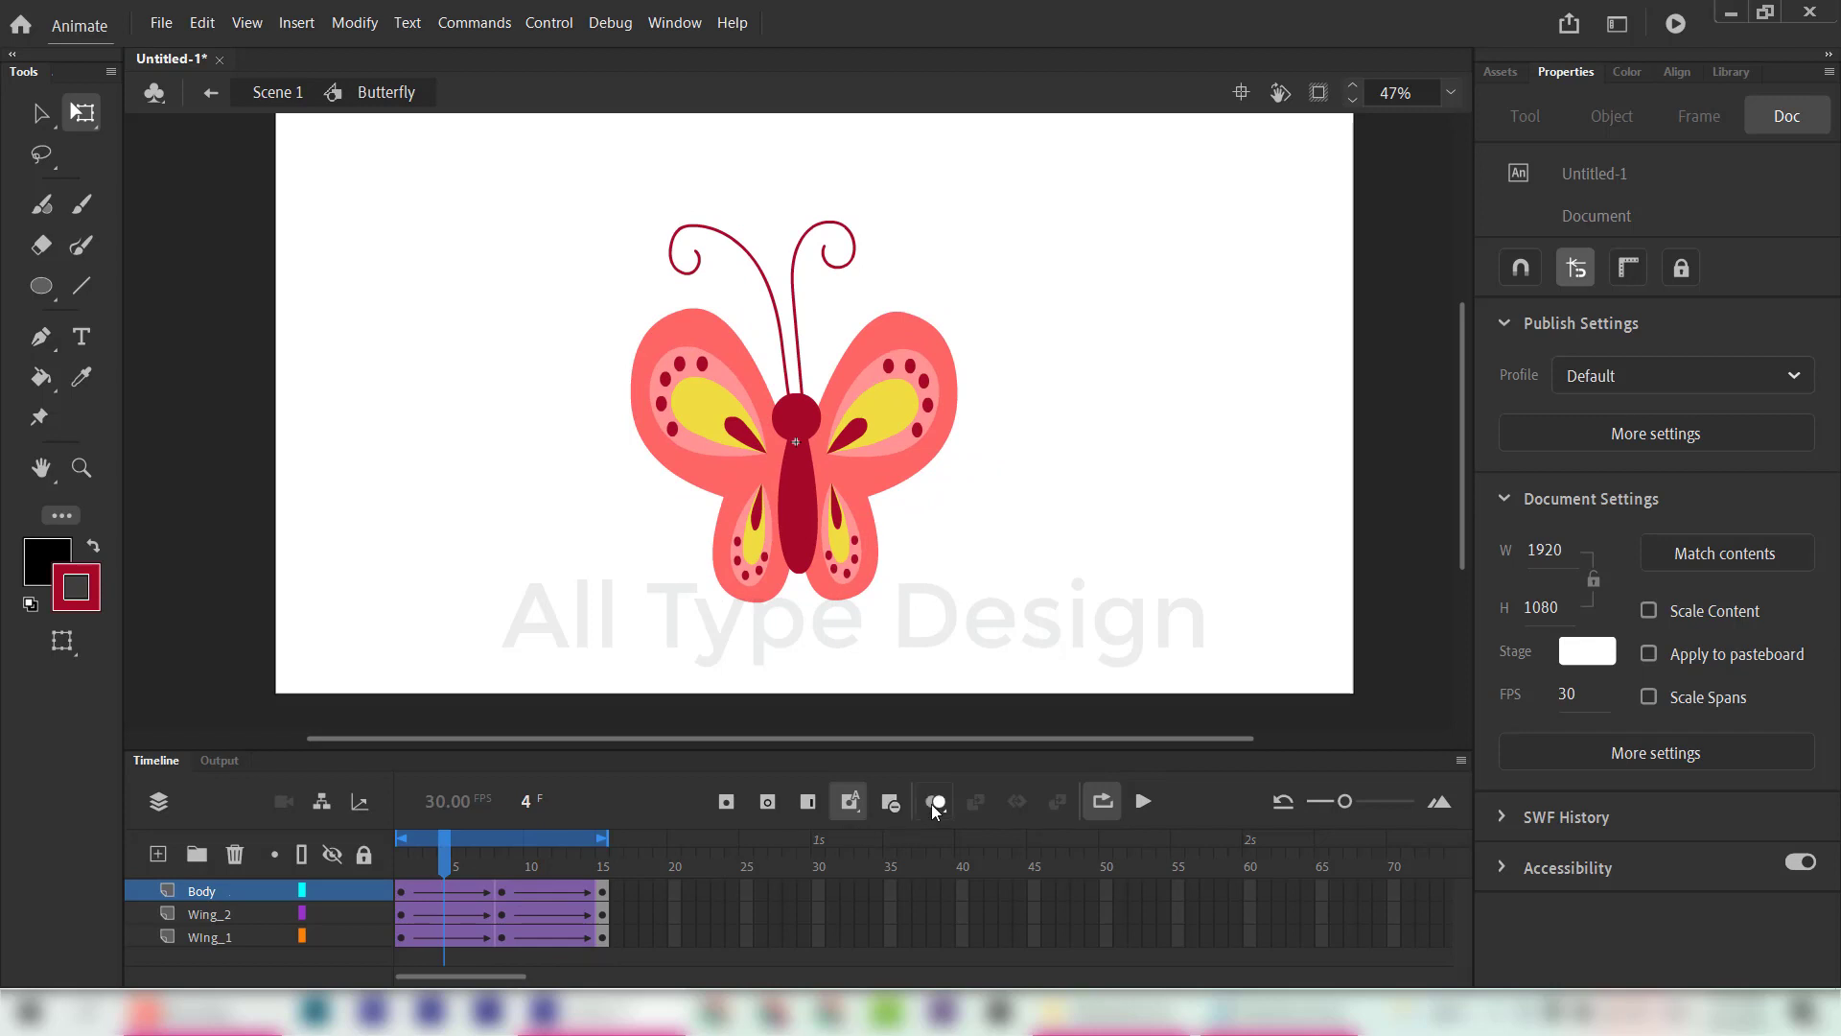
Step: Remove one frame from each tween on all layers so the animation ends at frame 13, and preview it before turning off loop playback
left_click(894, 803)
left_click(543, 864)
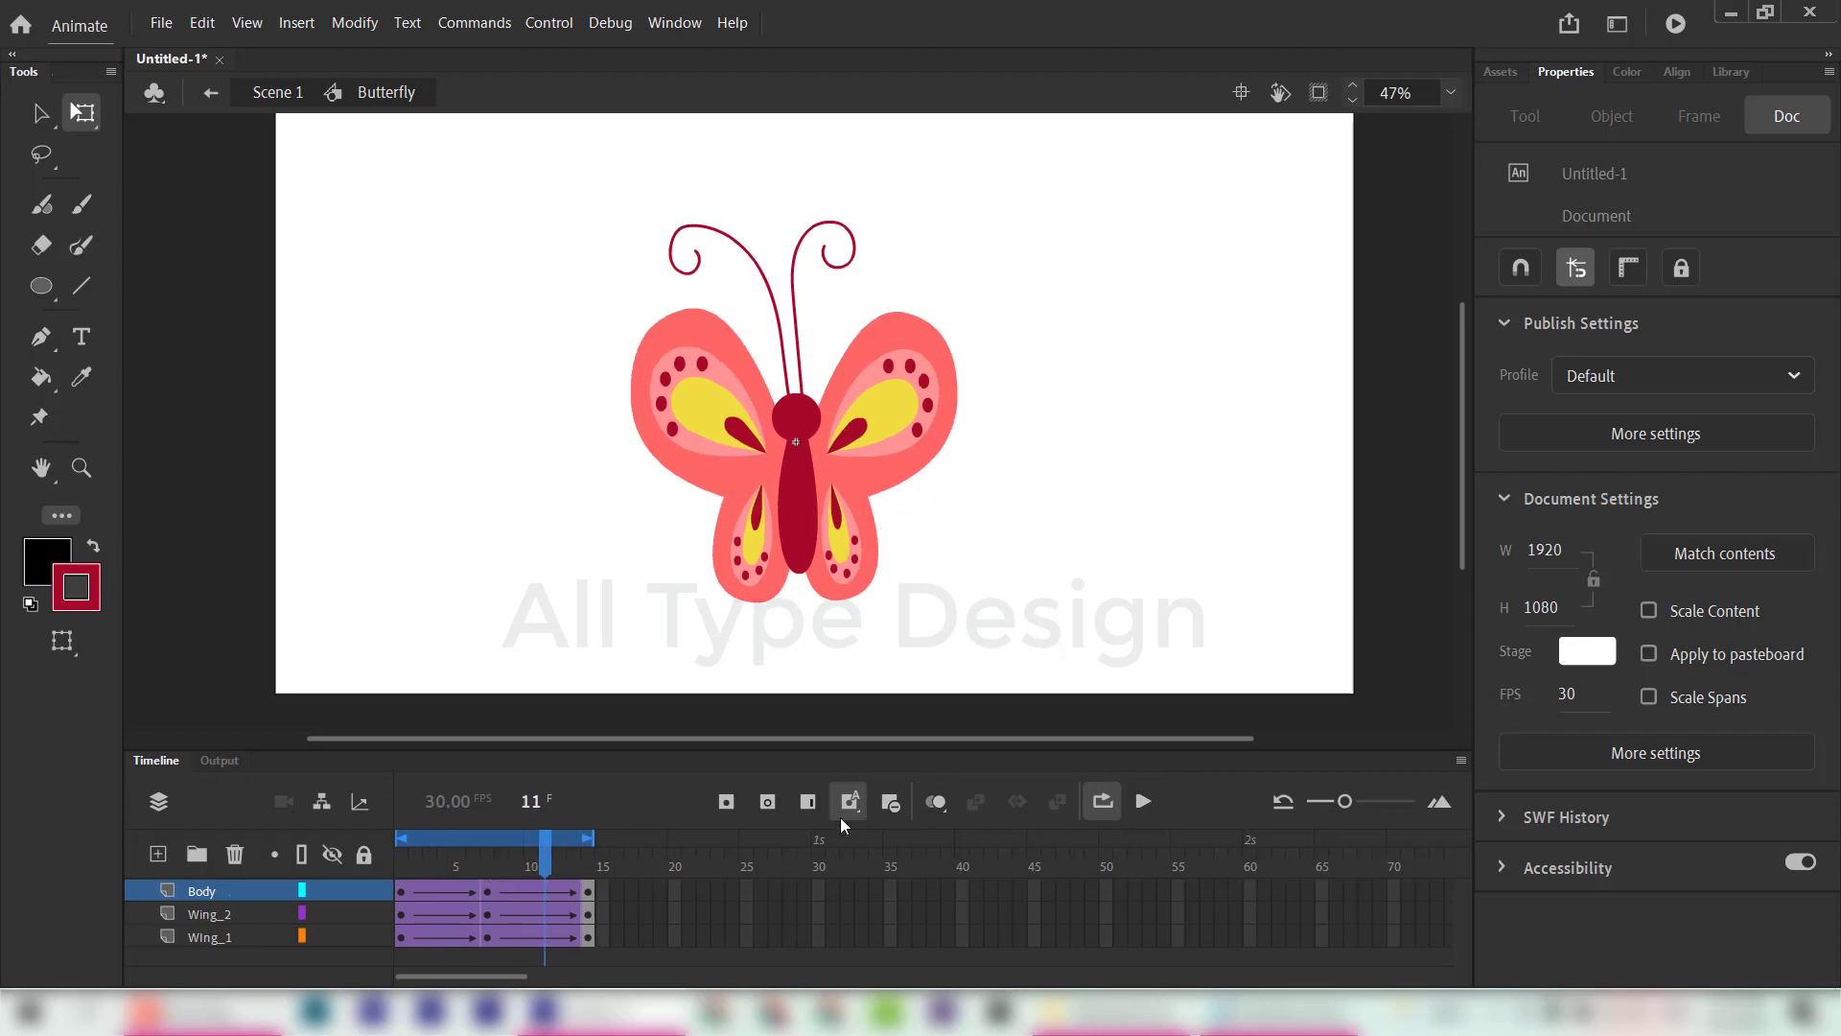
left_click(892, 804)
left_click(1144, 803)
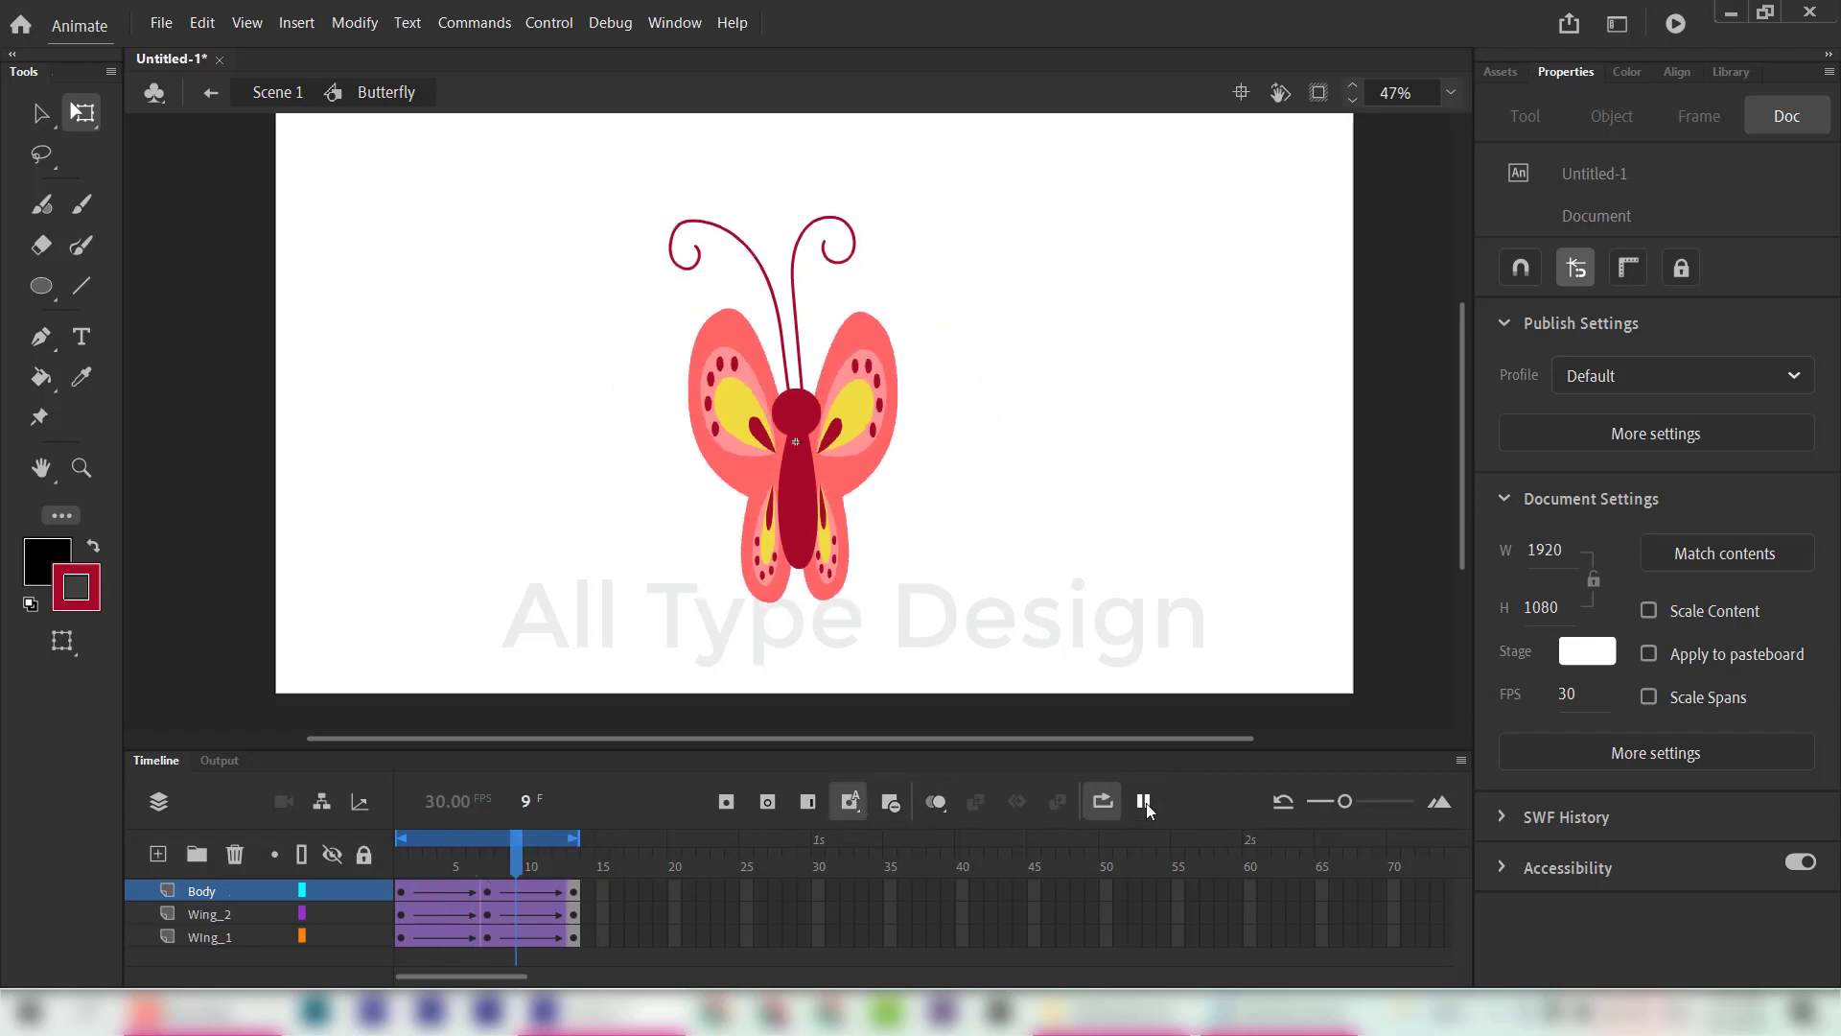
left_click(1144, 803)
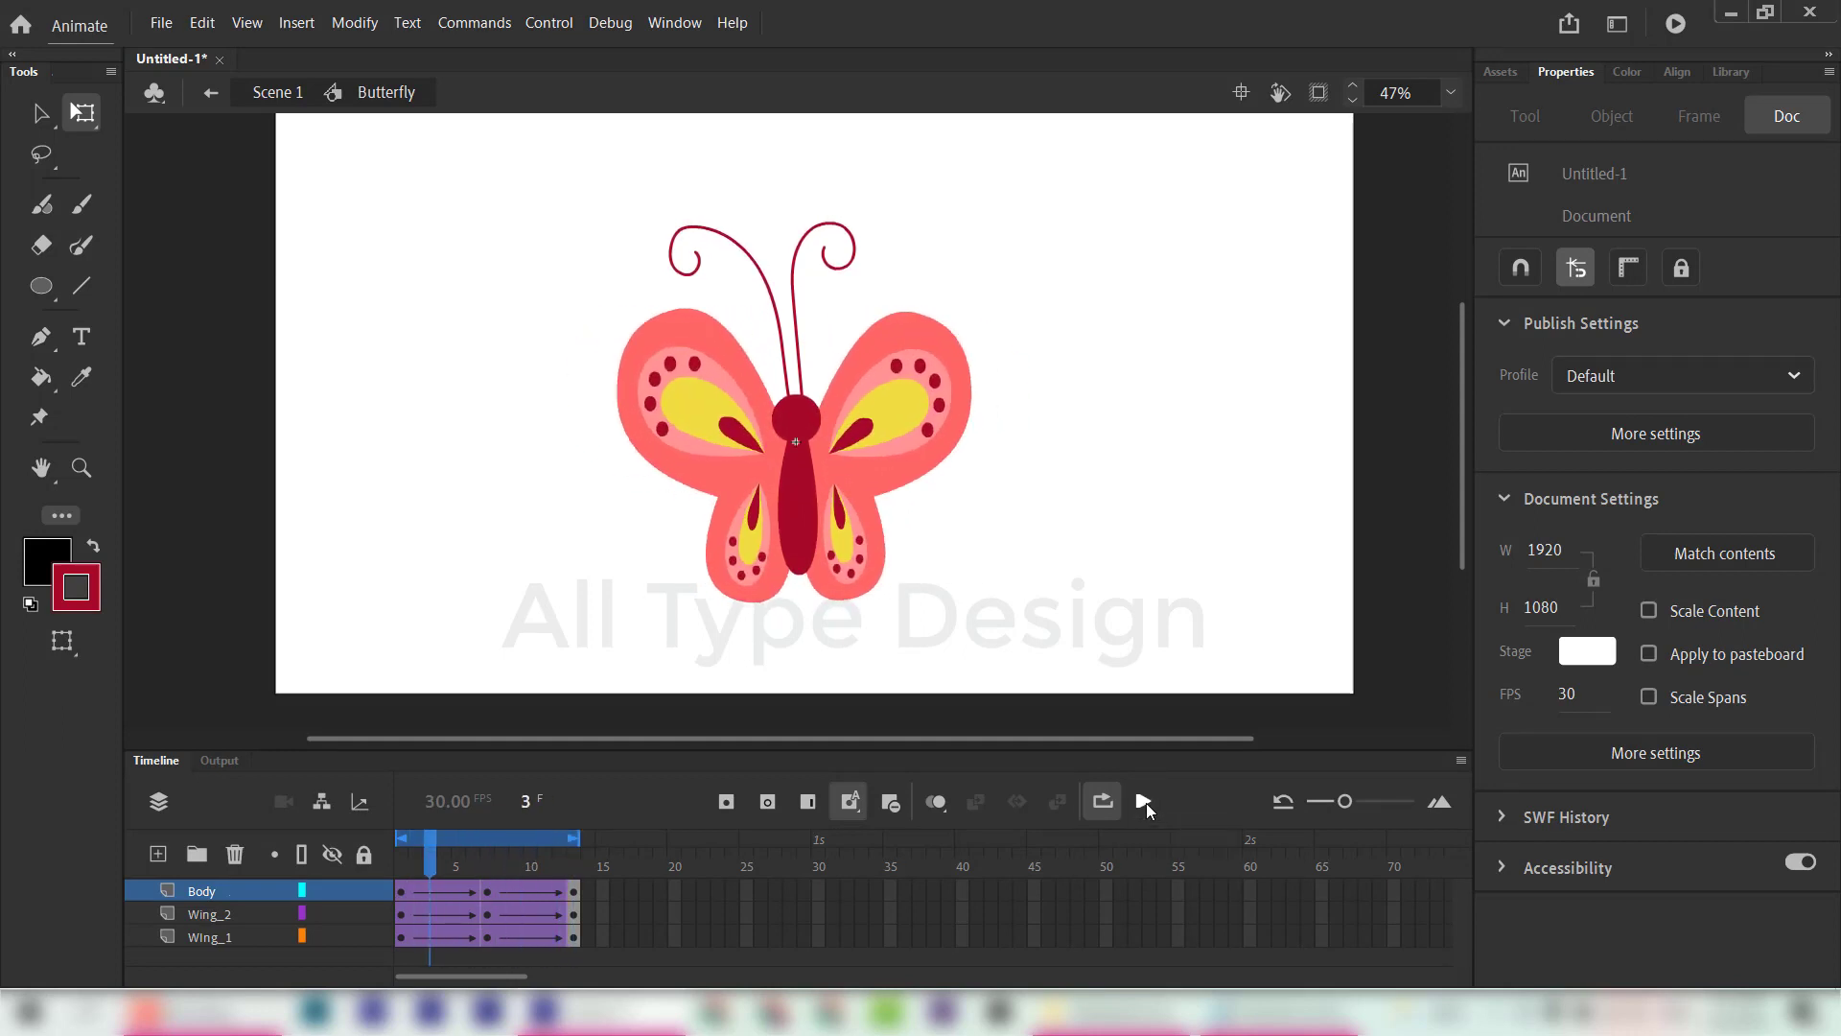
left_click(1093, 800)
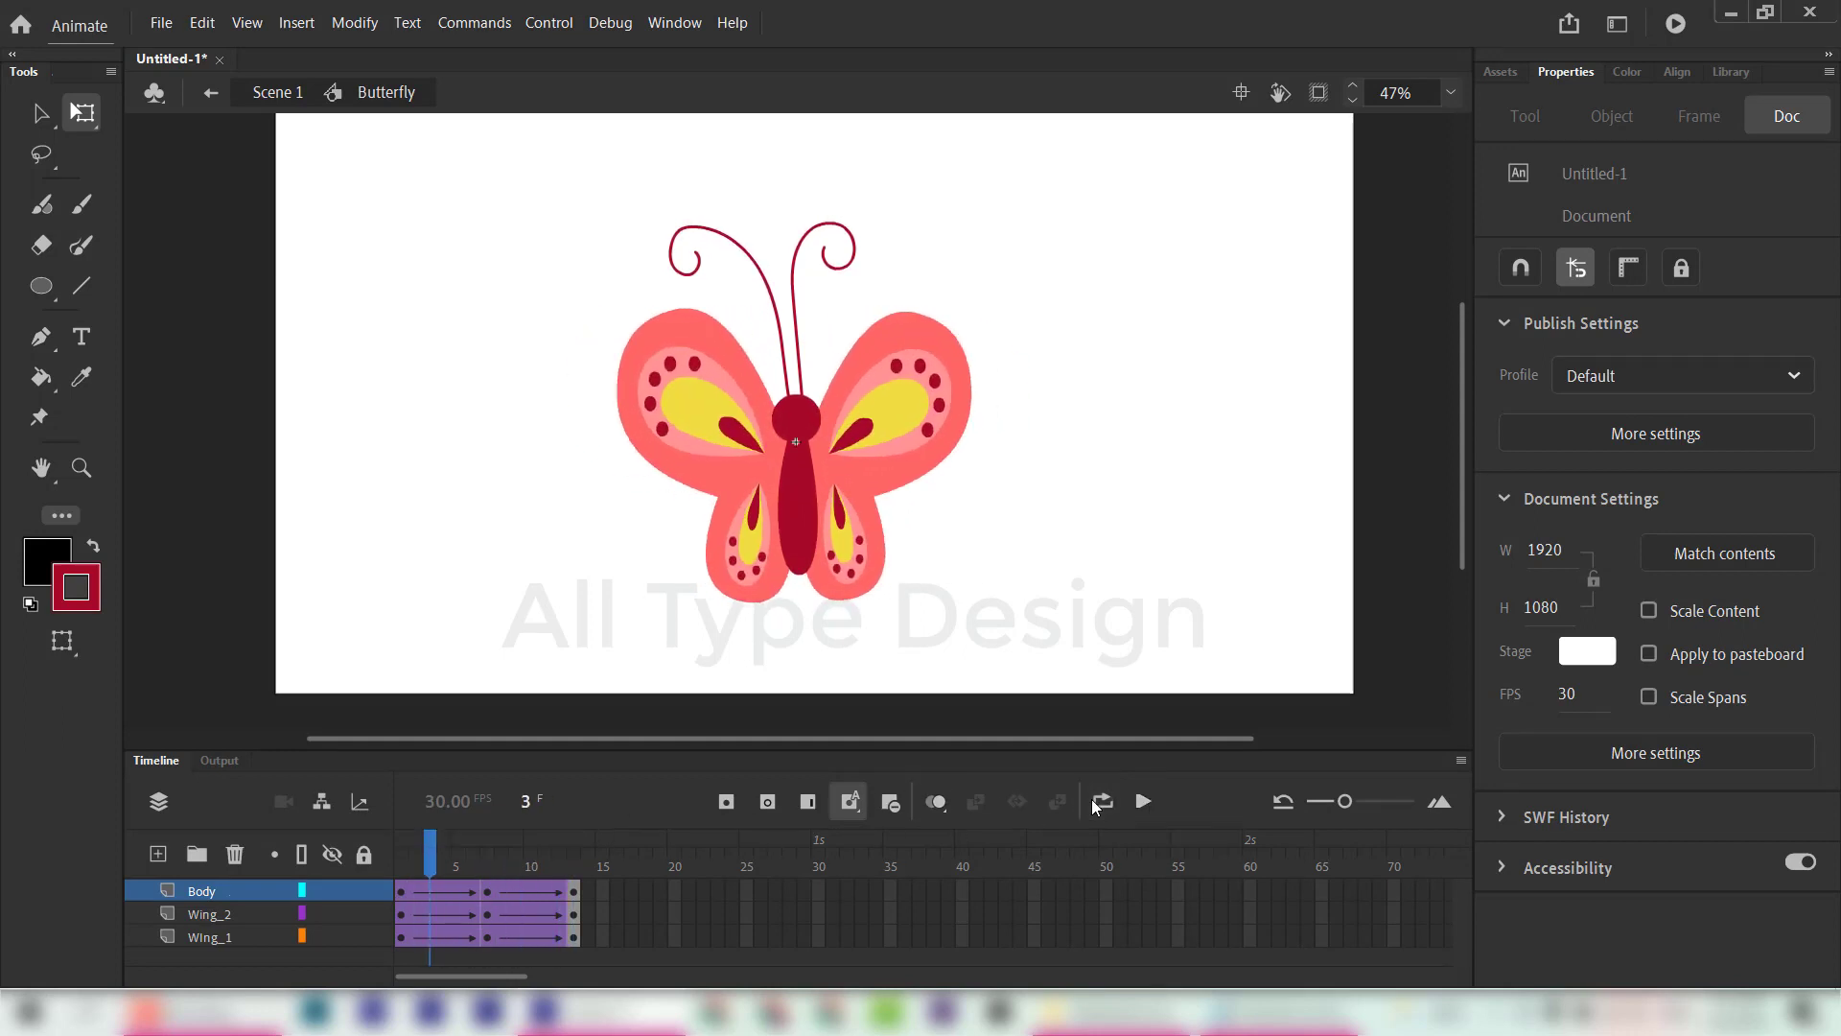
Step: In Scene 1, shrink the butterfly to about half size, rotate it about 90° clockwise and place it against the stage's left edge
left_click(281, 93)
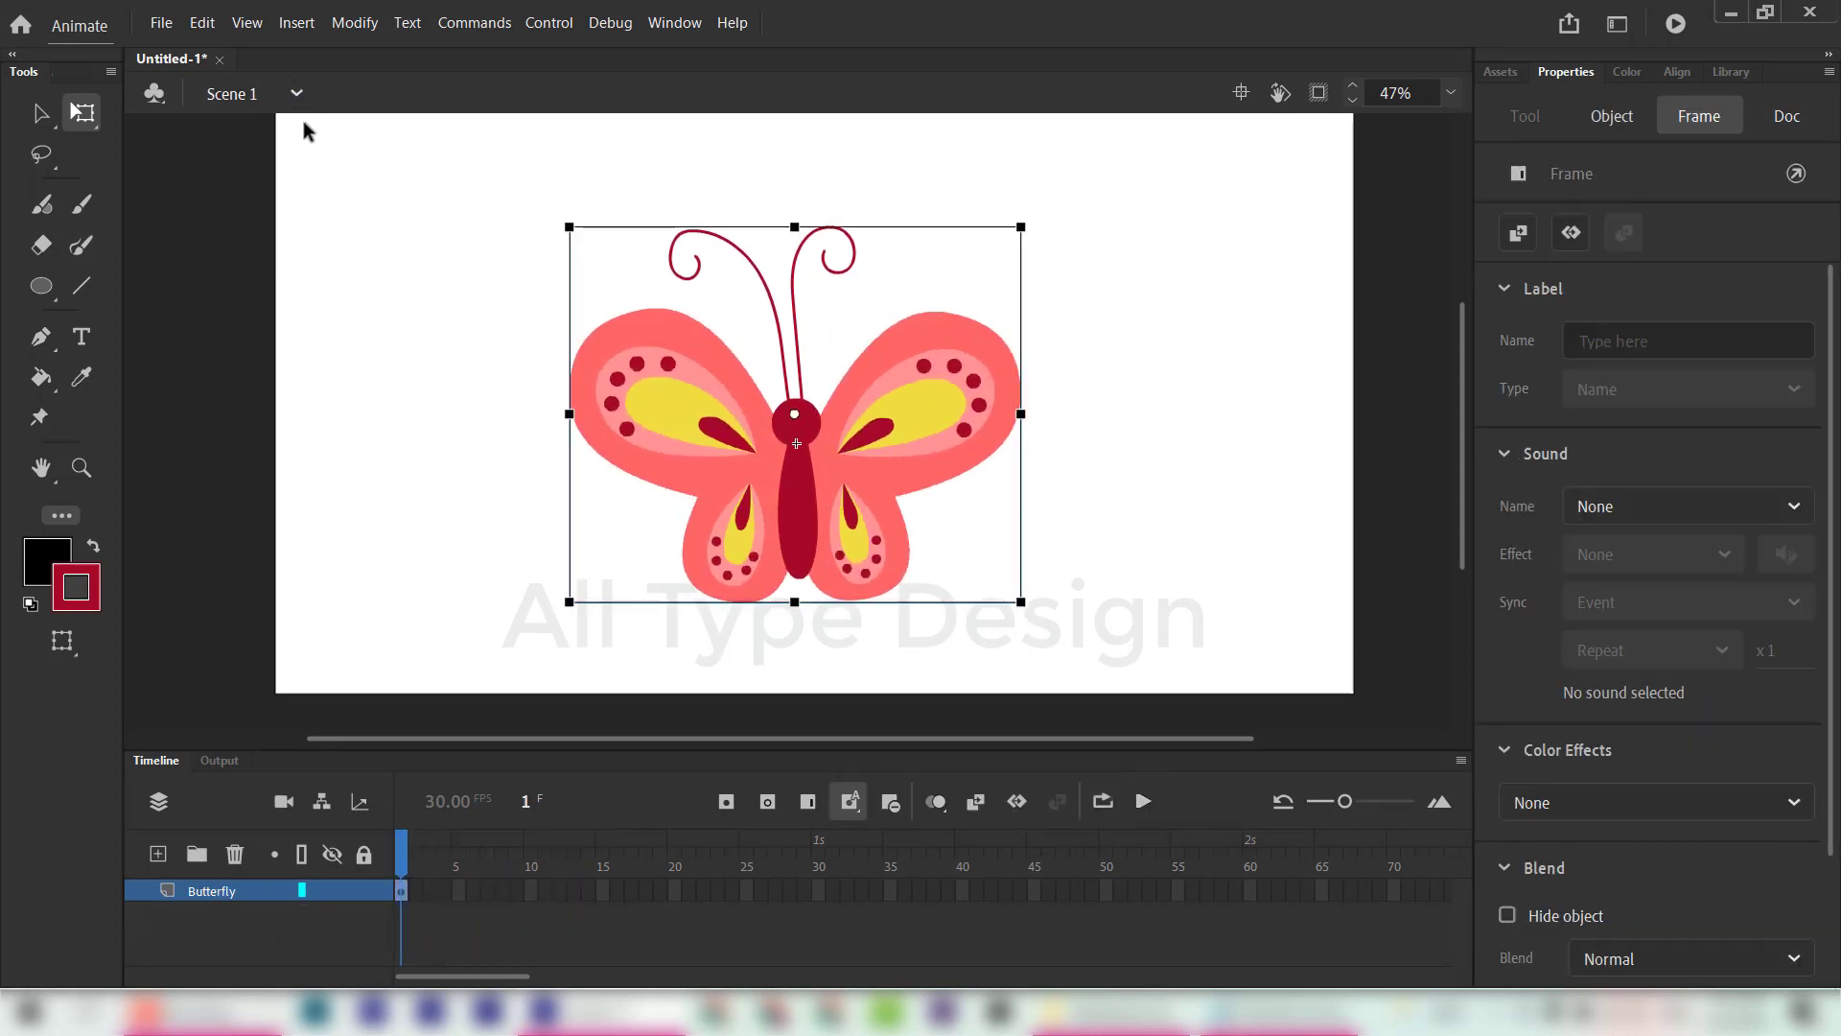
left_click_drag(938, 600, 638, 545)
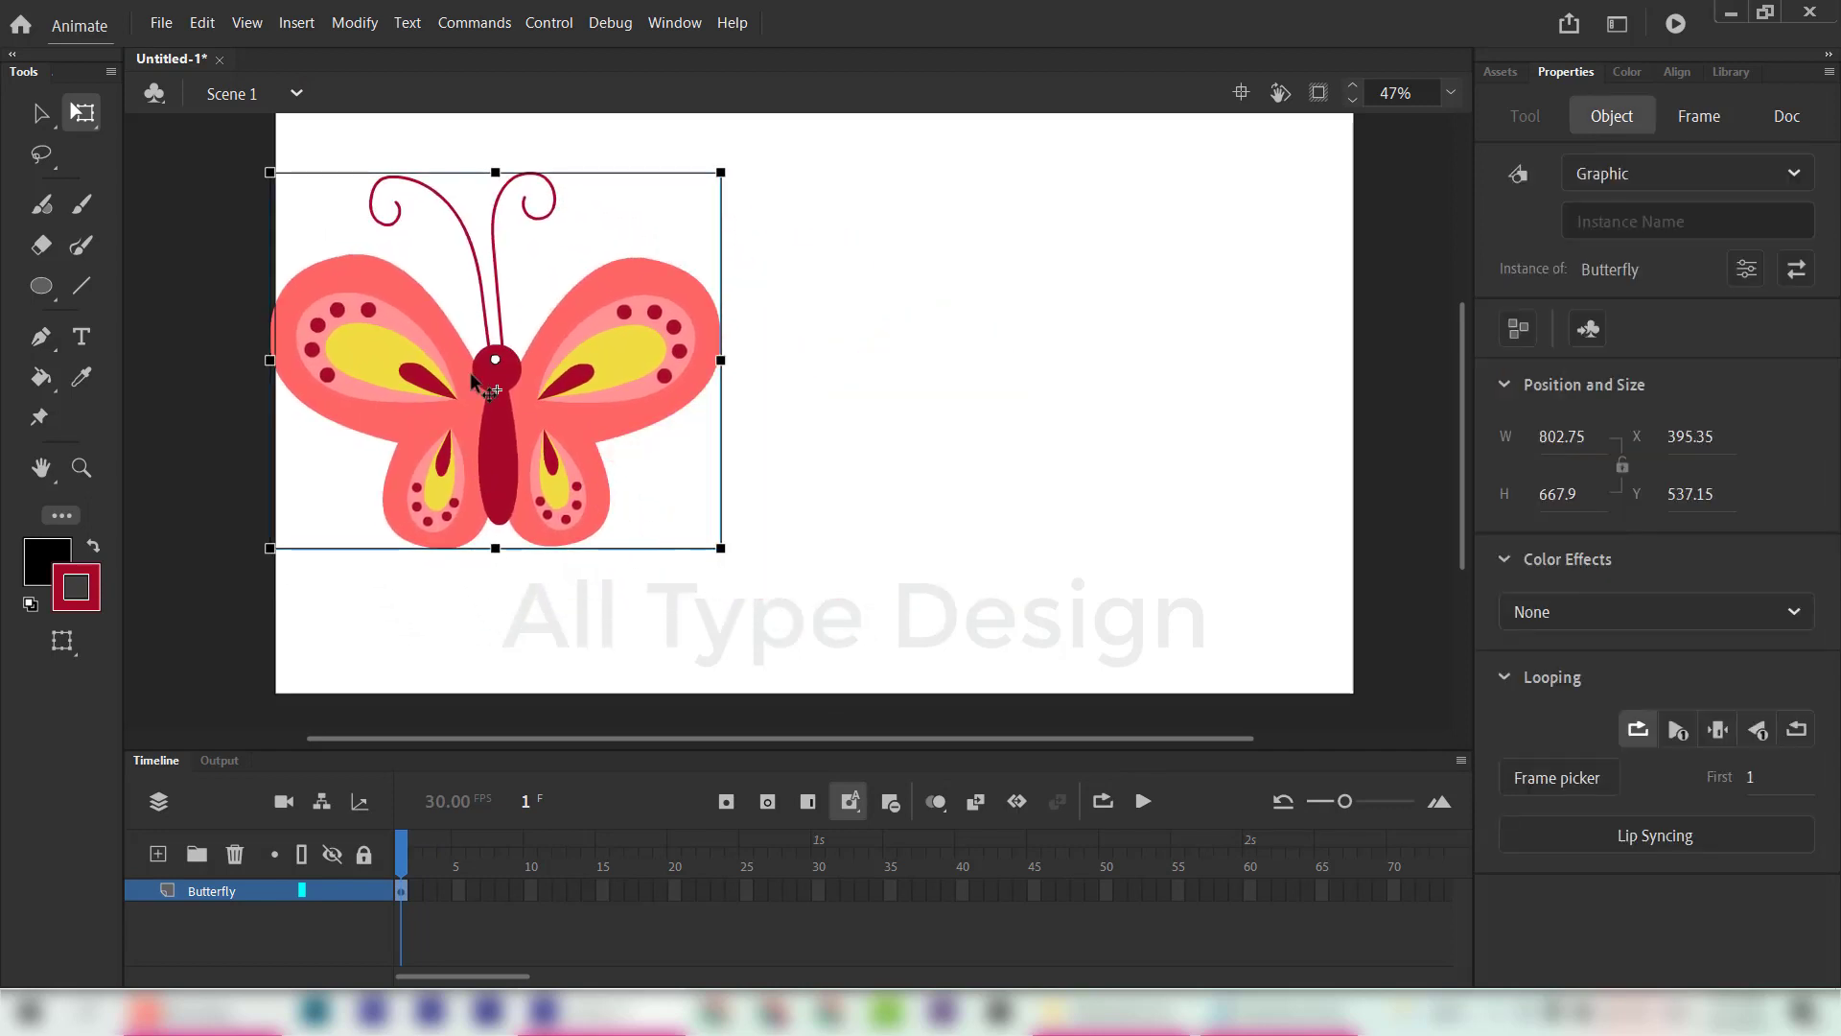
left_click_drag(264, 171, 385, 267)
left_click_drag(492, 421, 415, 383)
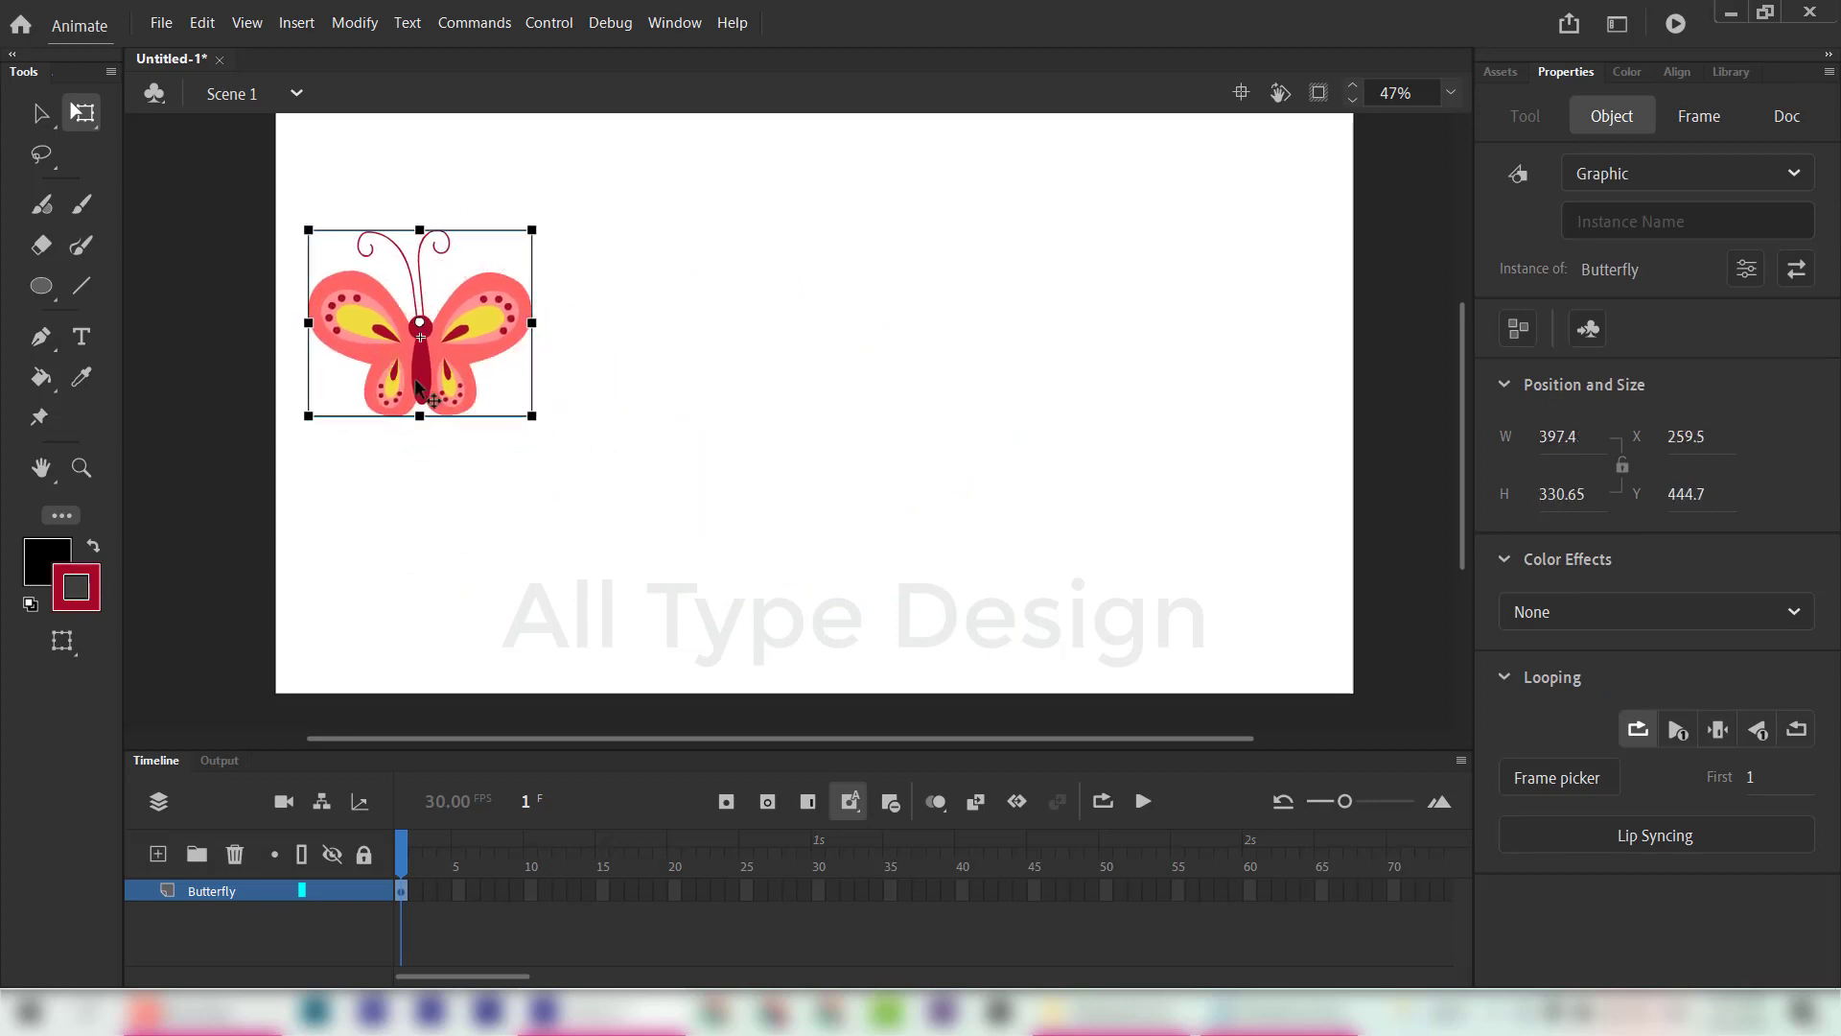
left_click_drag(543, 443, 320, 479)
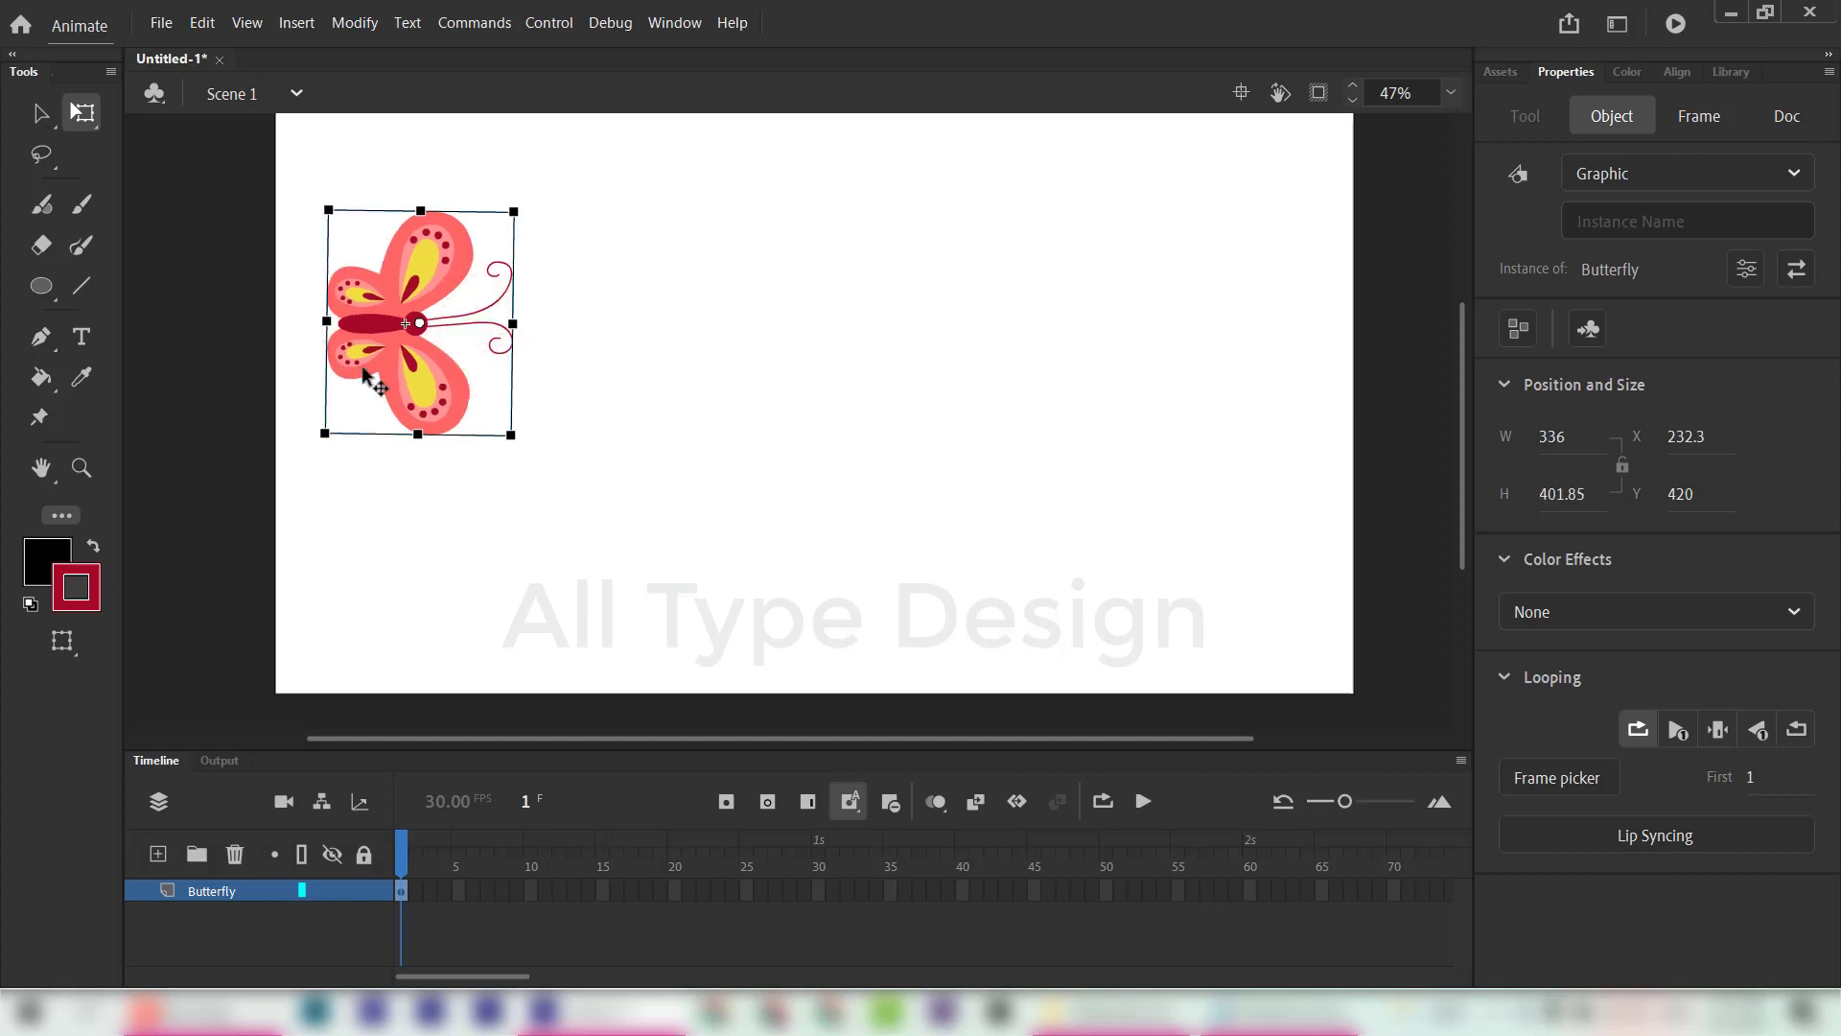
left_click_drag(361, 363, 309, 396)
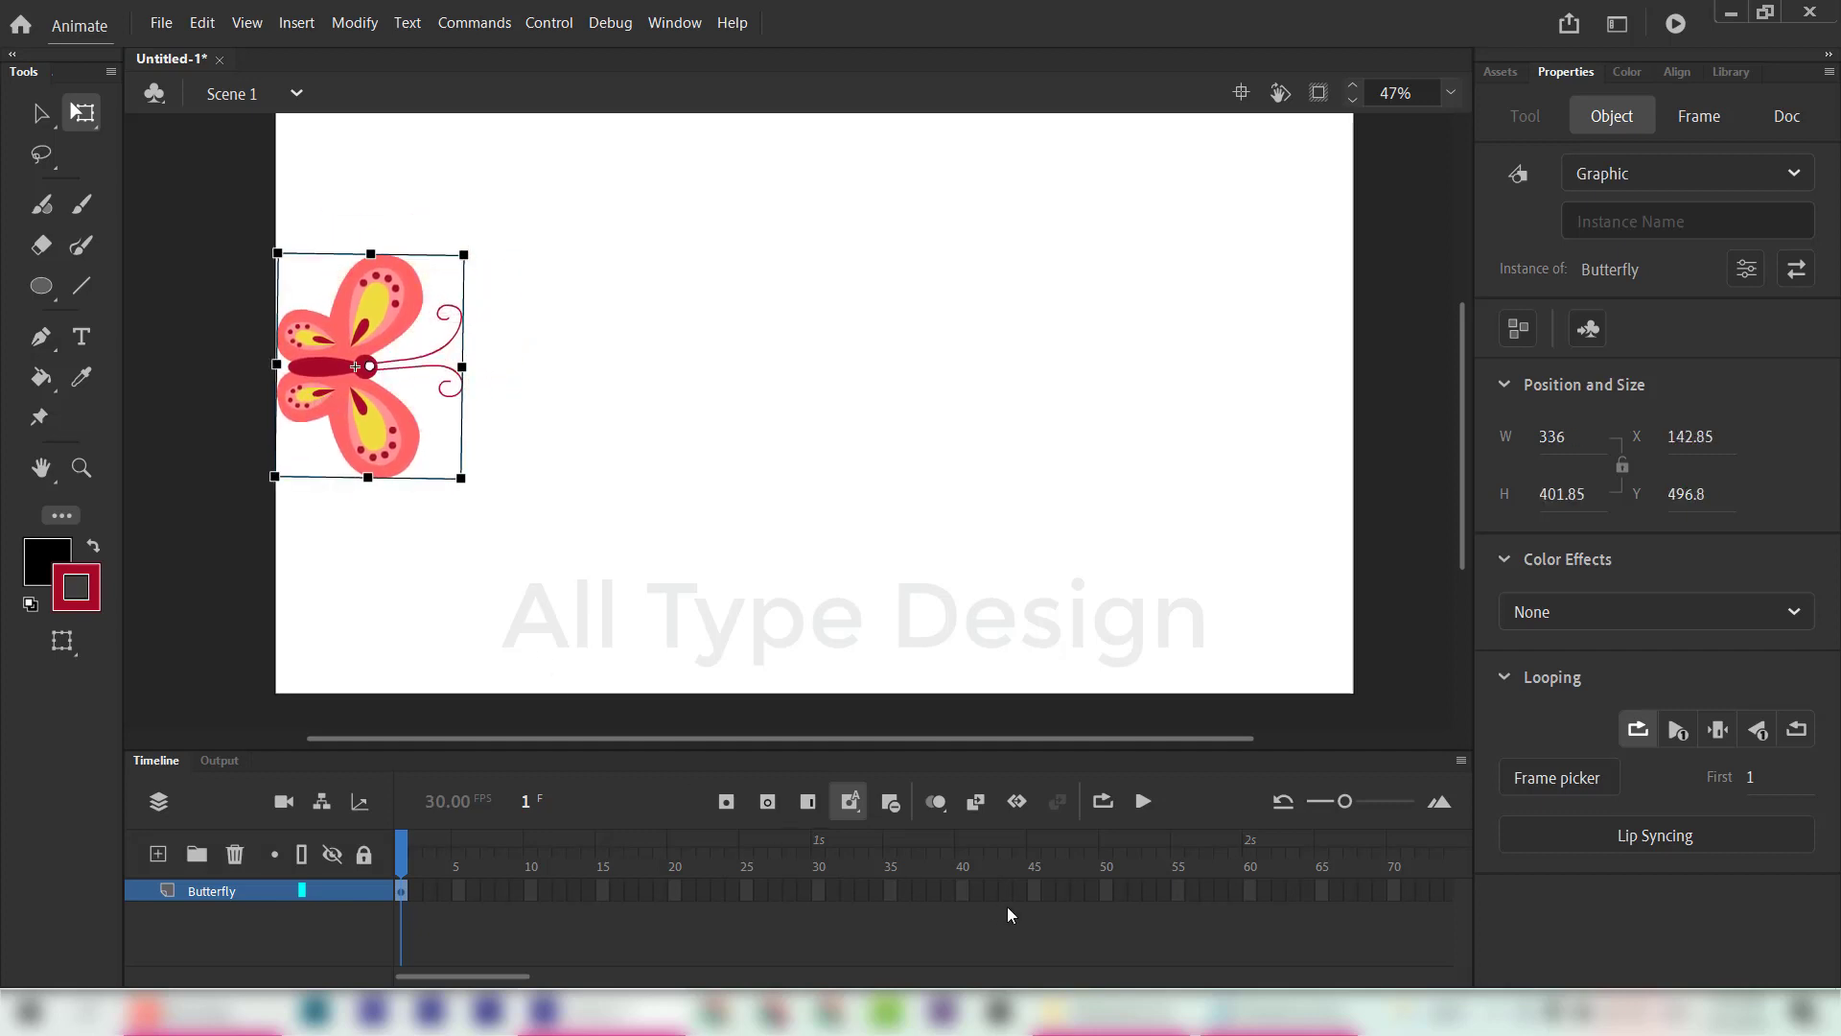
Step: Extend the Butterfly layer to frame 120 and move the butterfly there to the stage's right edge, at about X 1724, Y 518
left_click_drag(503, 977, 606, 977)
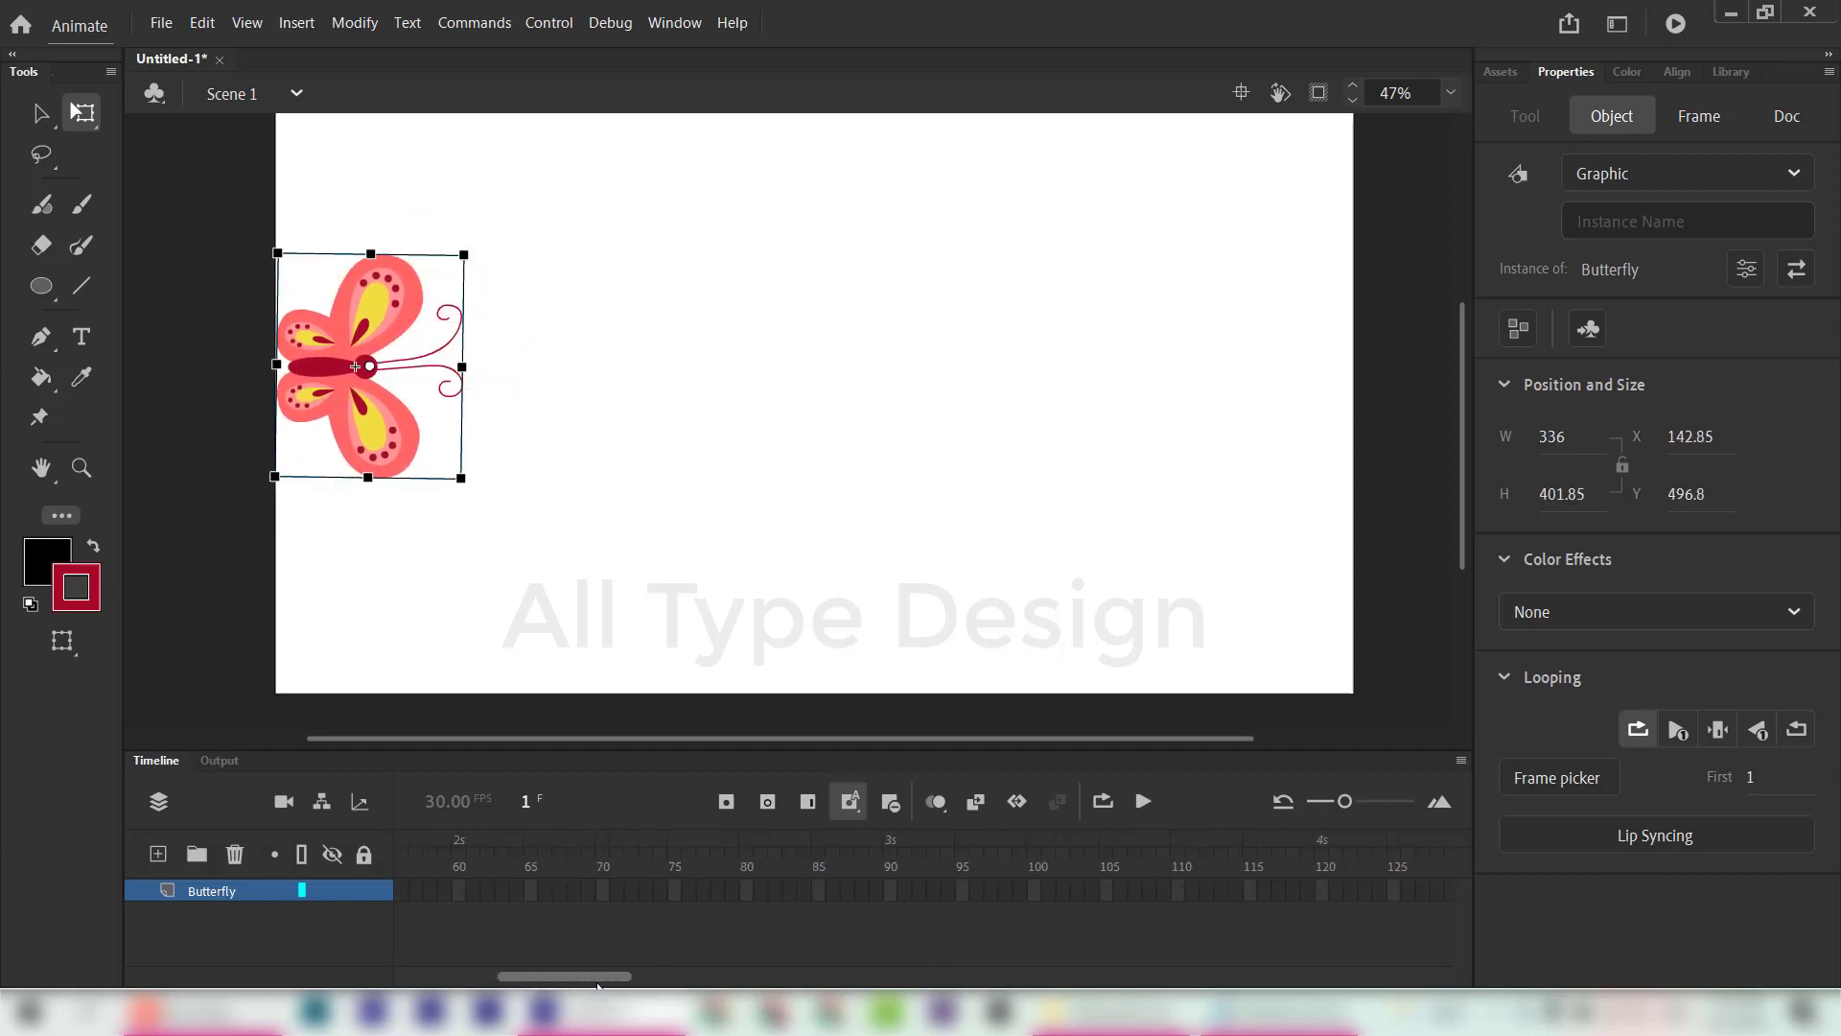
left_click(1321, 888)
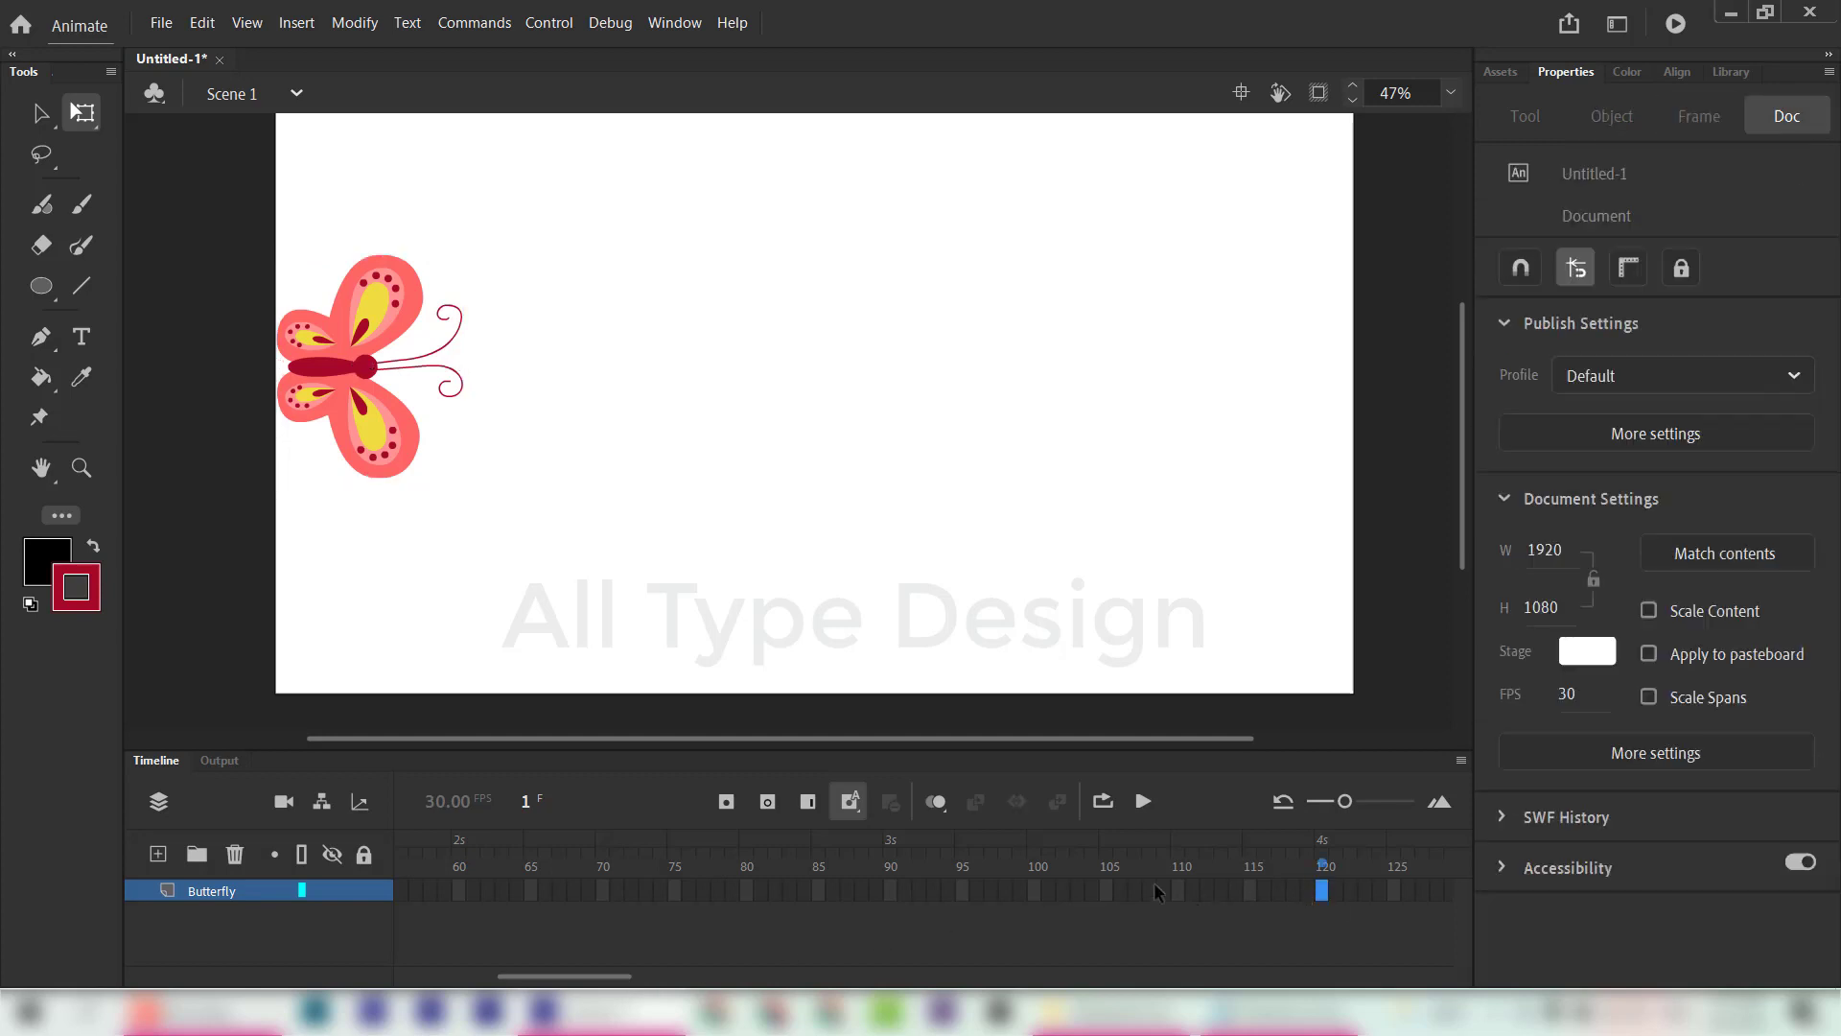
left_click(806, 802)
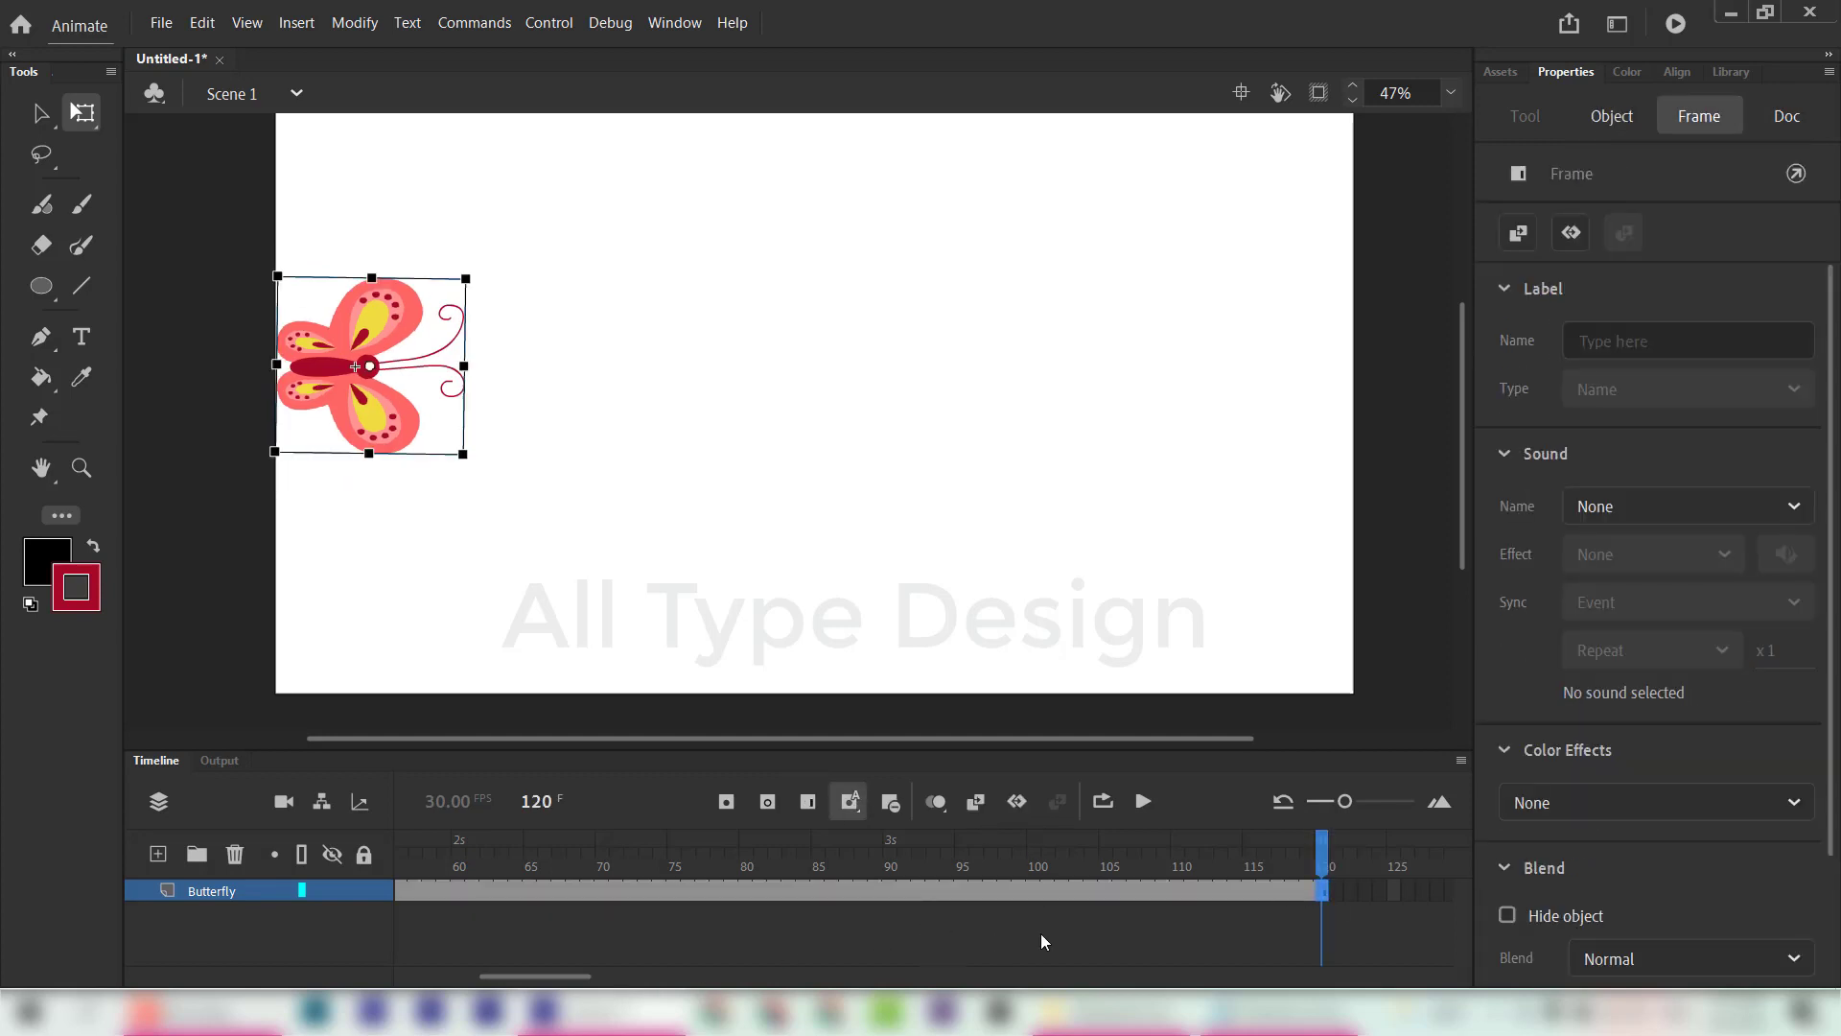
left_click_drag(374, 401, 1239, 425)
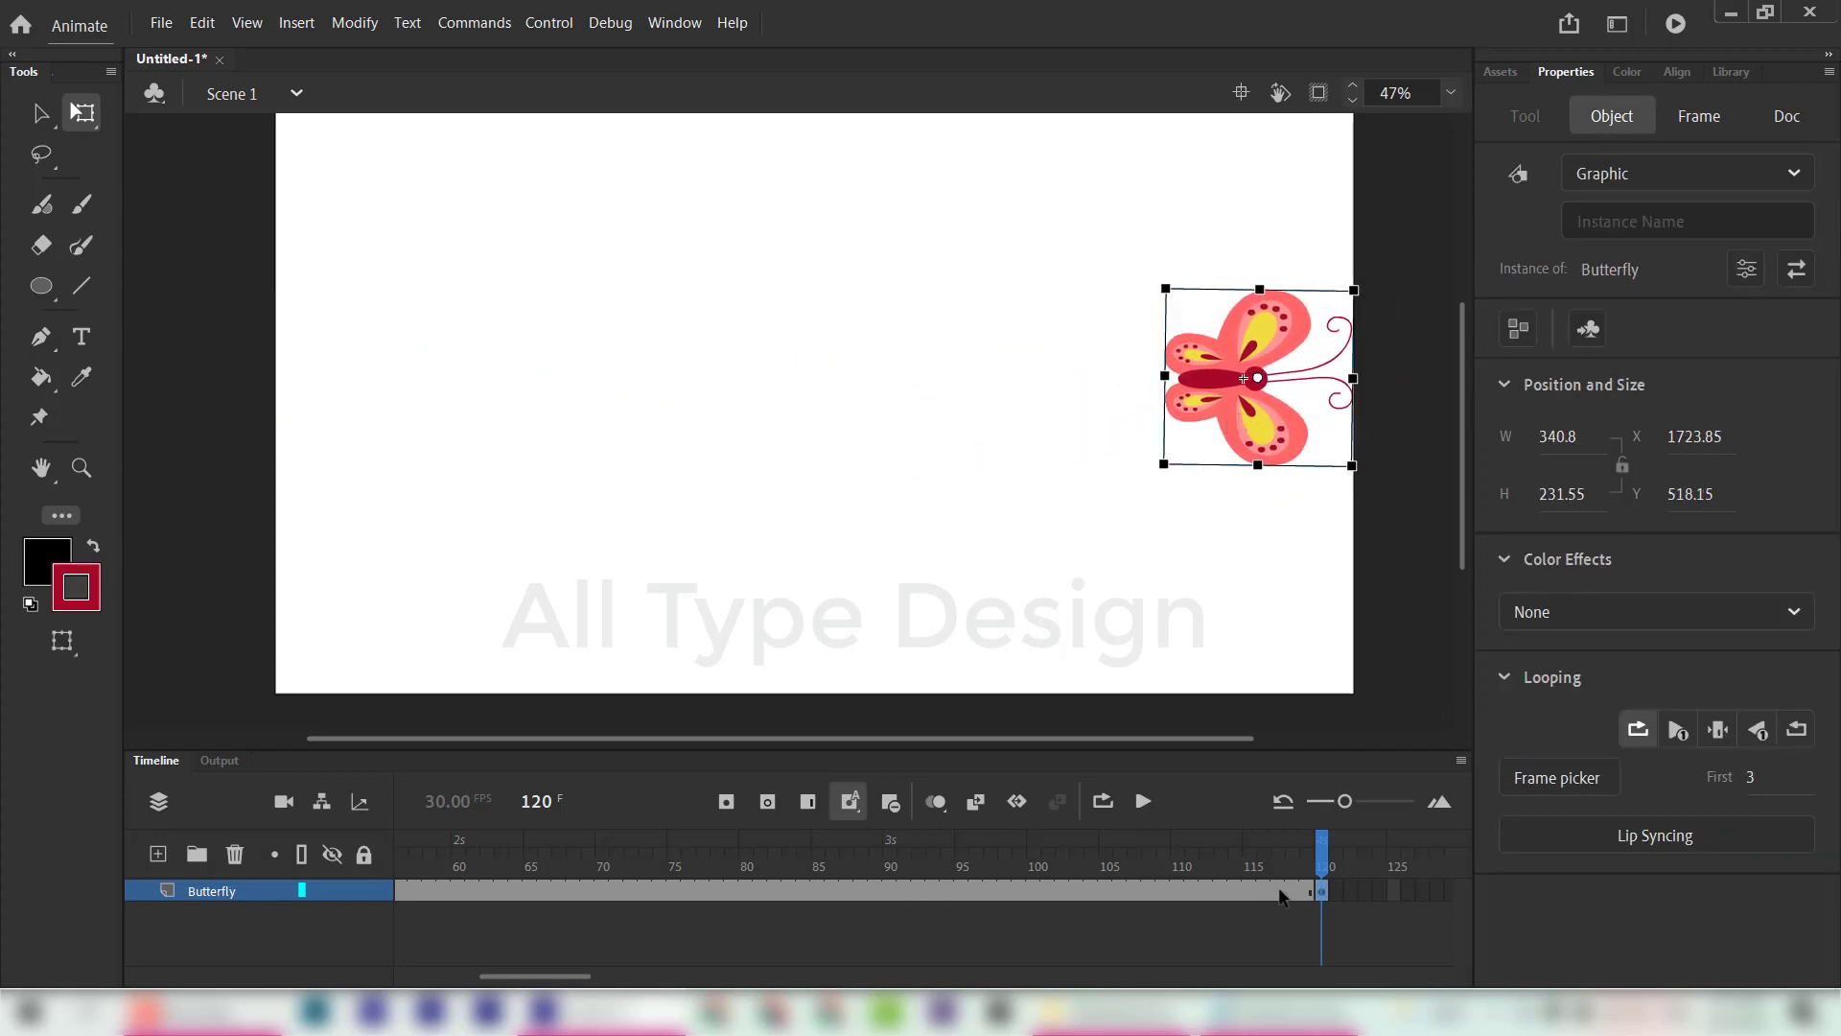
Step: Move the butterfly's end keyframe to frame 60 and remove the leftover frames after it
mouse_move(1323, 894)
left_mouse_down()
mouse_move(461, 896)
mouse_move(1367, 930)
mouse_move(1369, 897)
left_mouse_up()
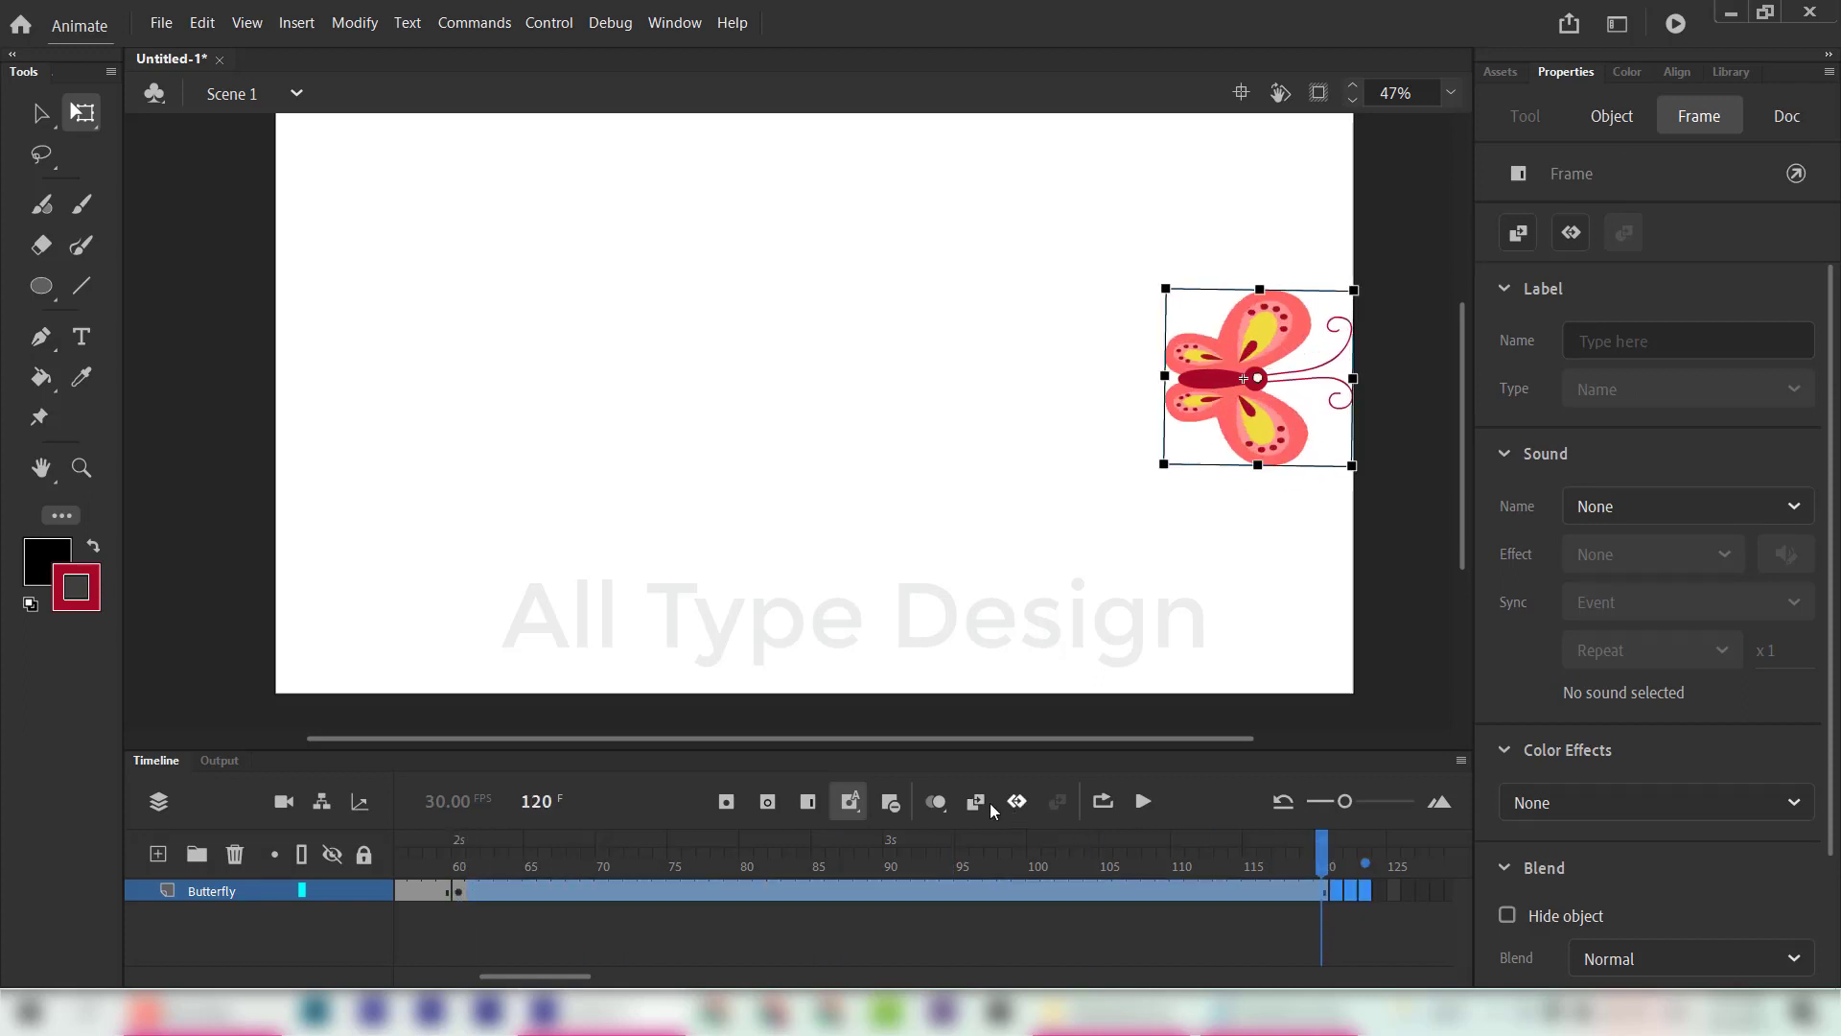
left_click(866, 863)
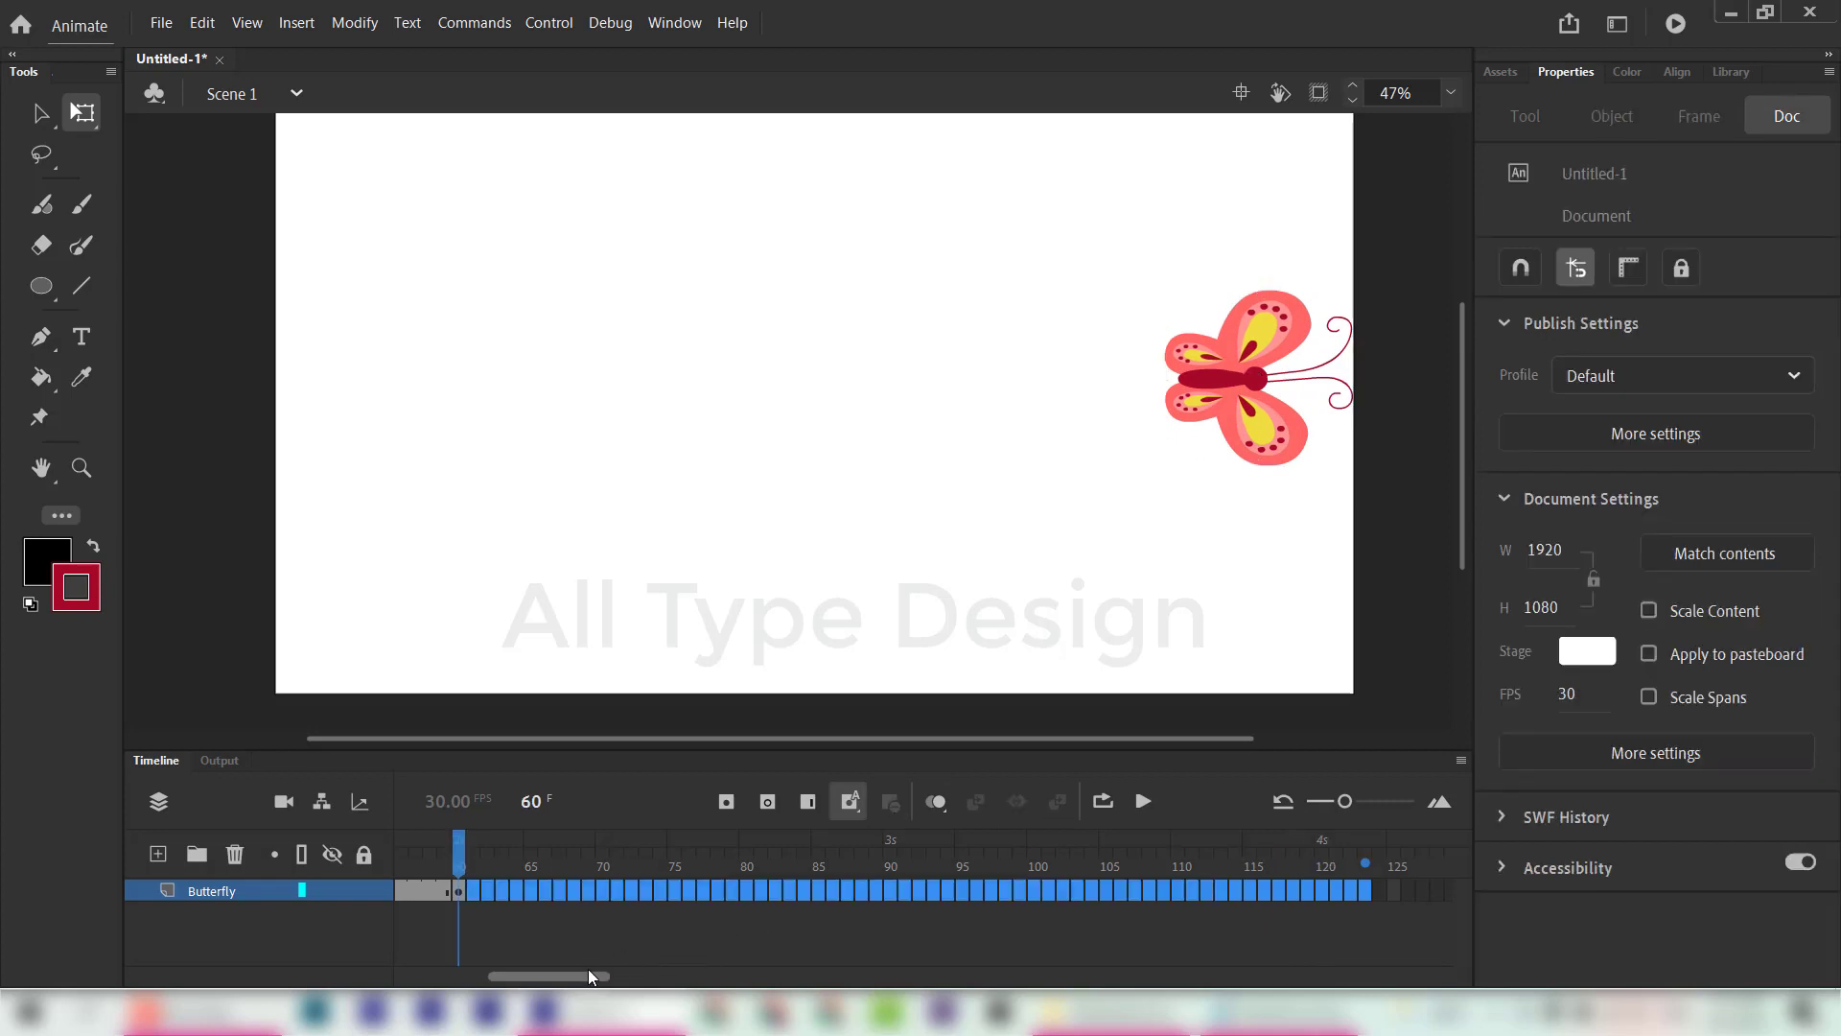
left_click_drag(588, 973, 338, 954)
left_click(402, 848)
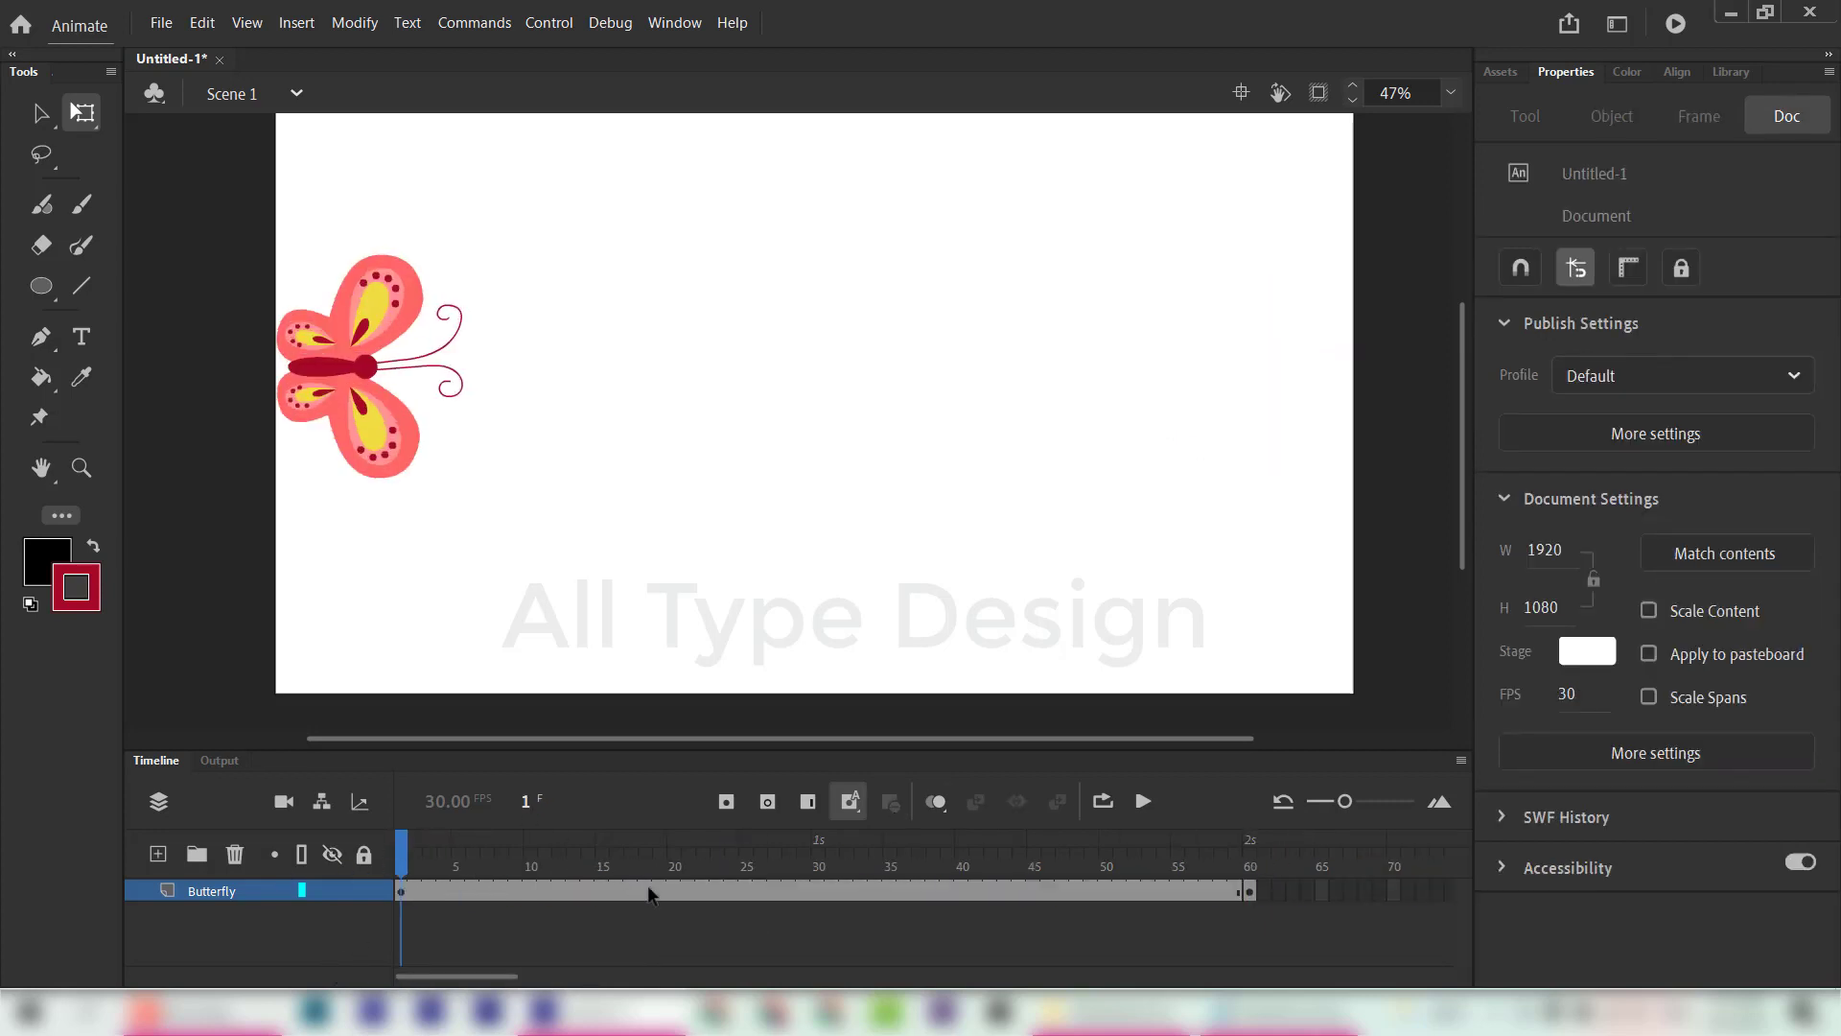
Step: Create a classic tween between the keyframes at frames 1 and 60, and preview the flight from frame 1
right_click(648, 894)
left_click(728, 281)
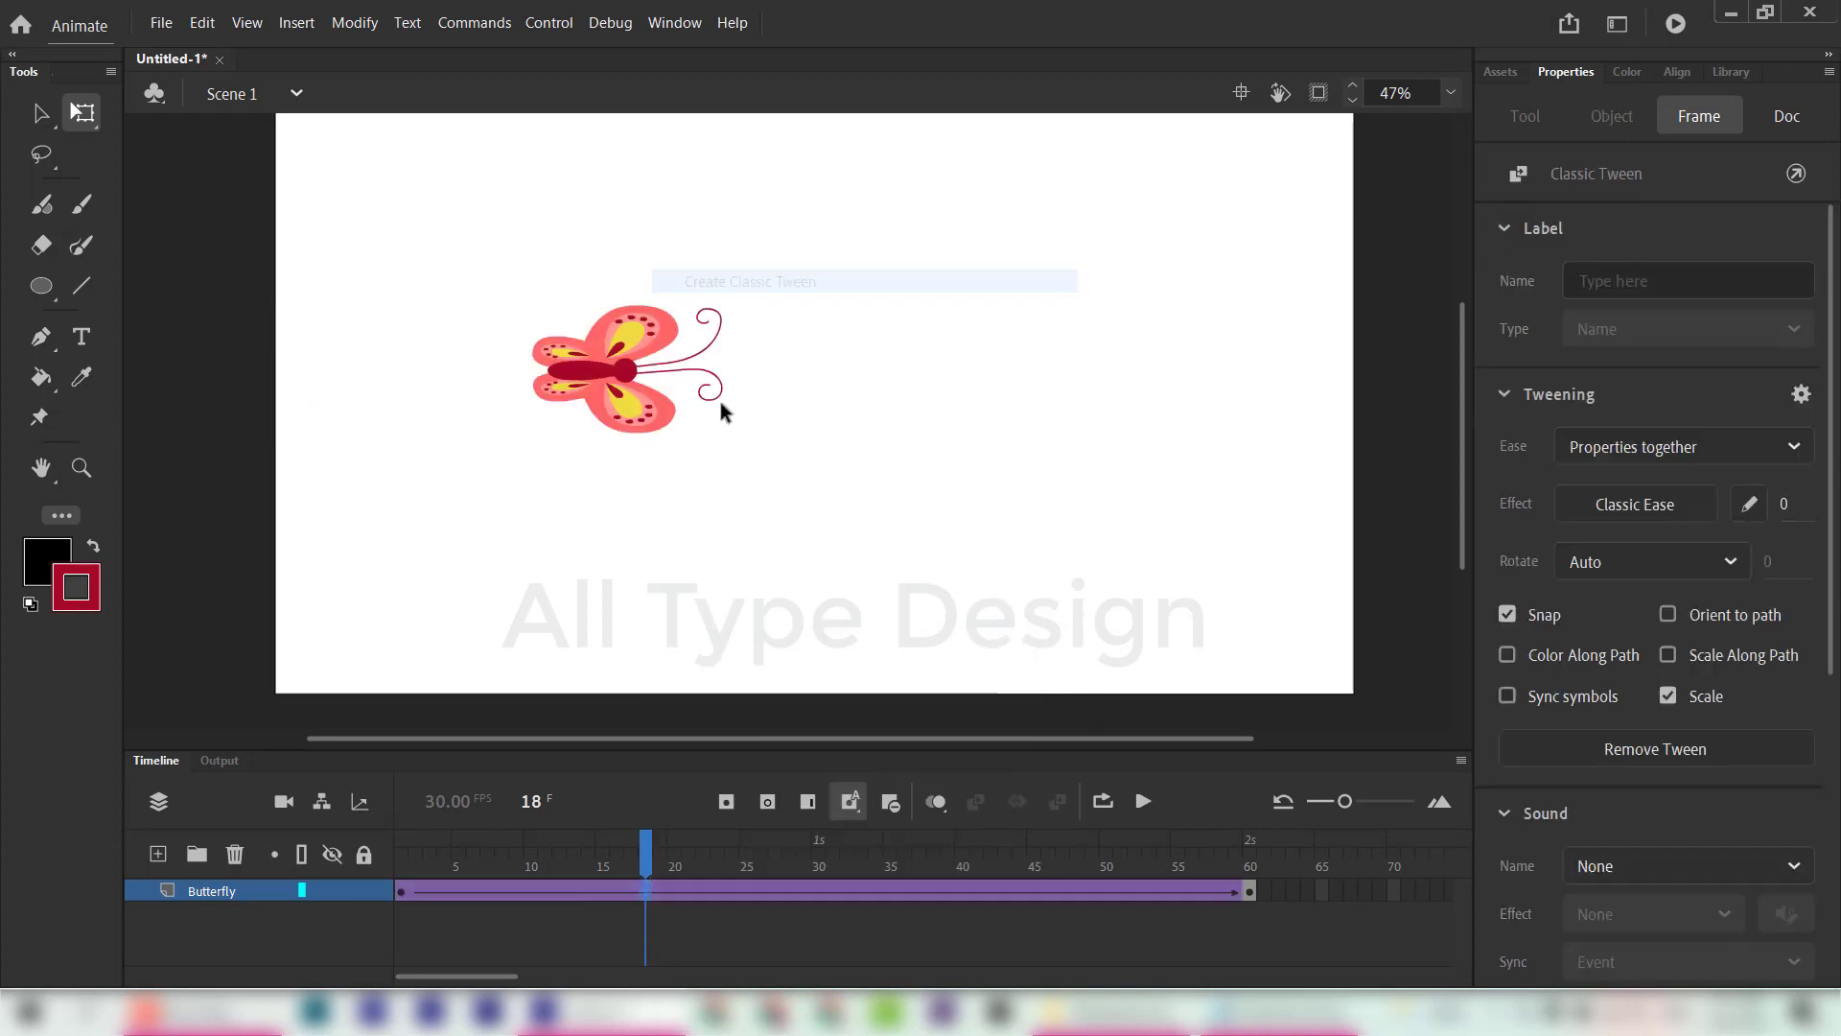
left_click(403, 849)
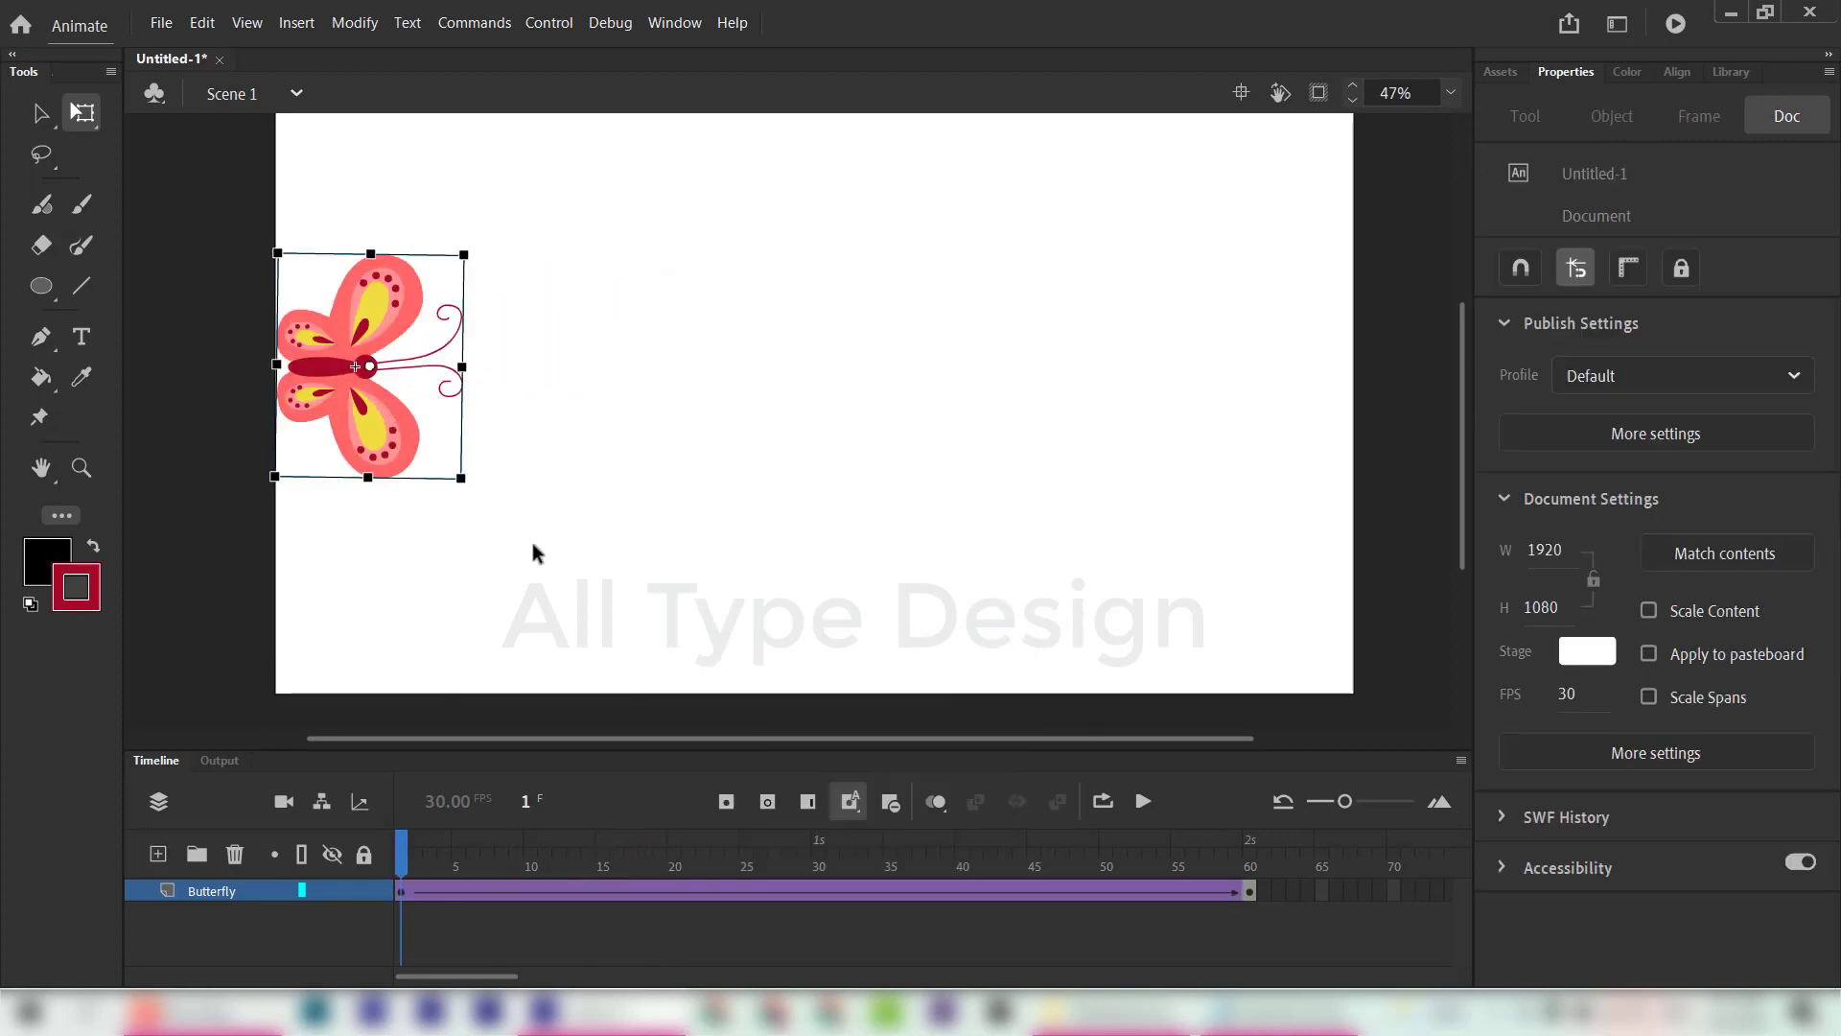
key("Return")
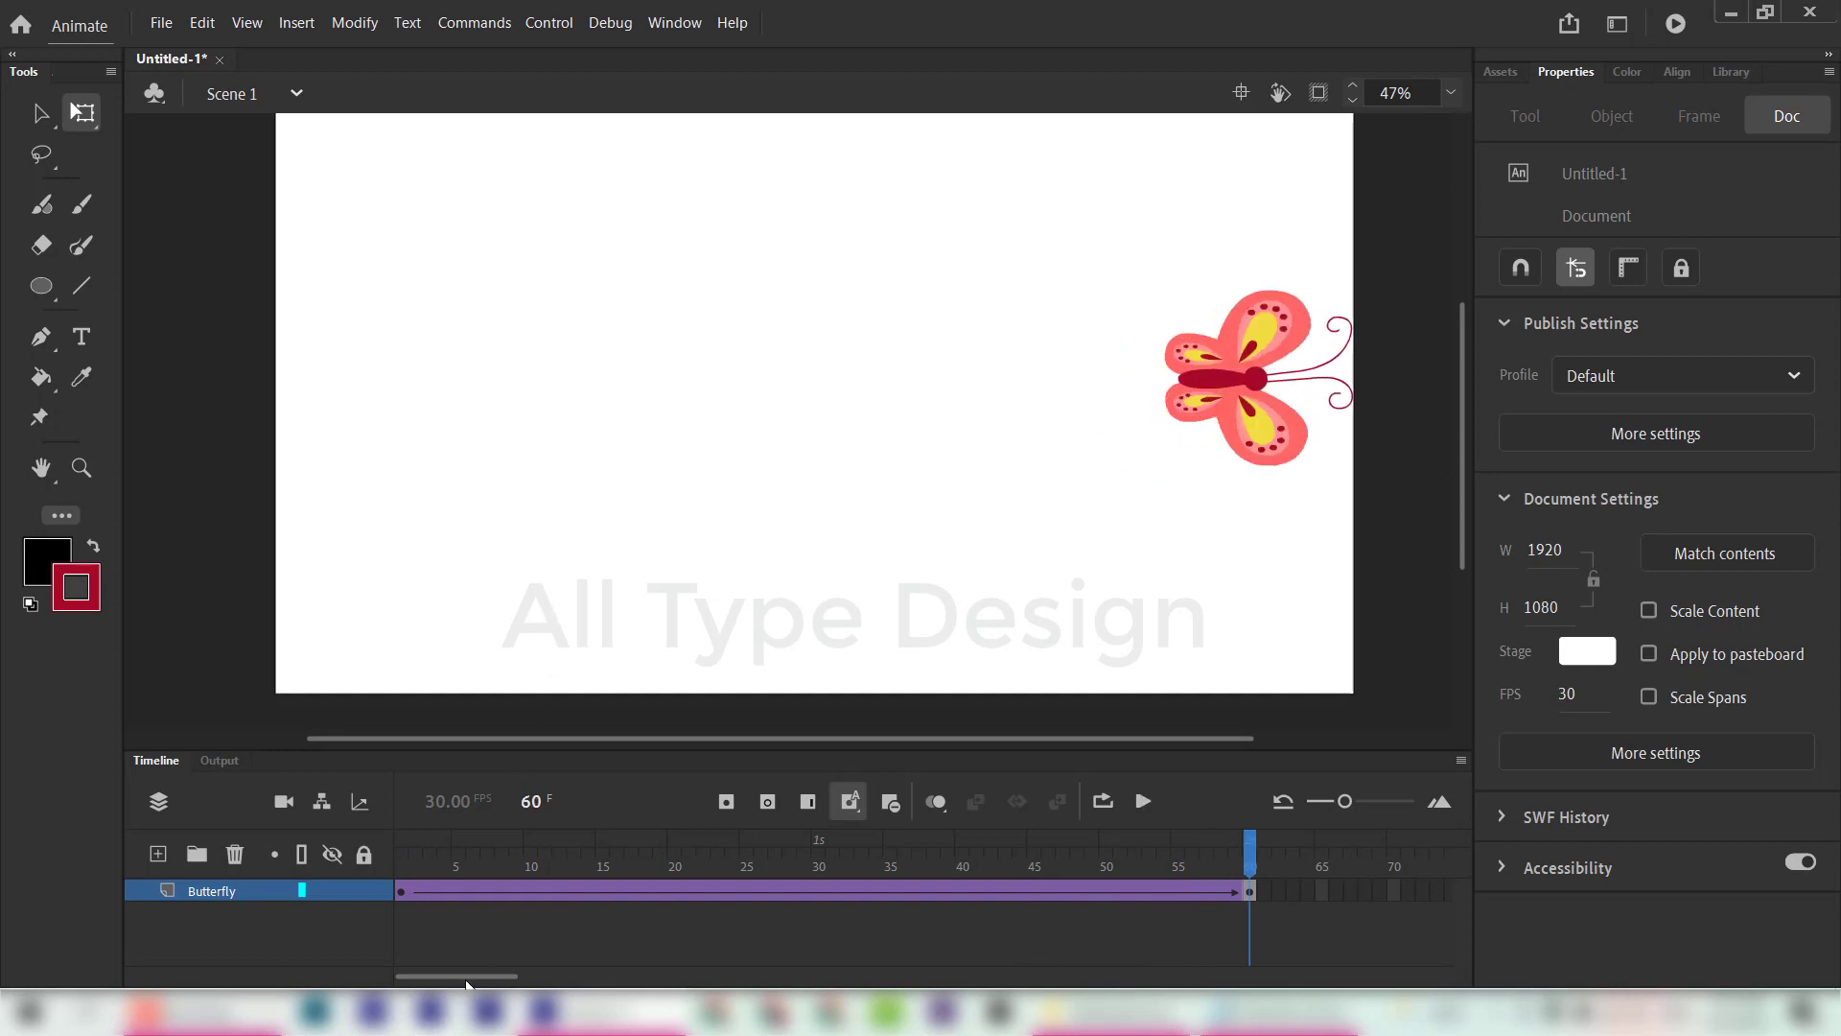
Step: Lengthen the flight tween by moving its end keyframe to frame 120
left_click_drag(467, 983, 528, 976)
left_click(747, 893)
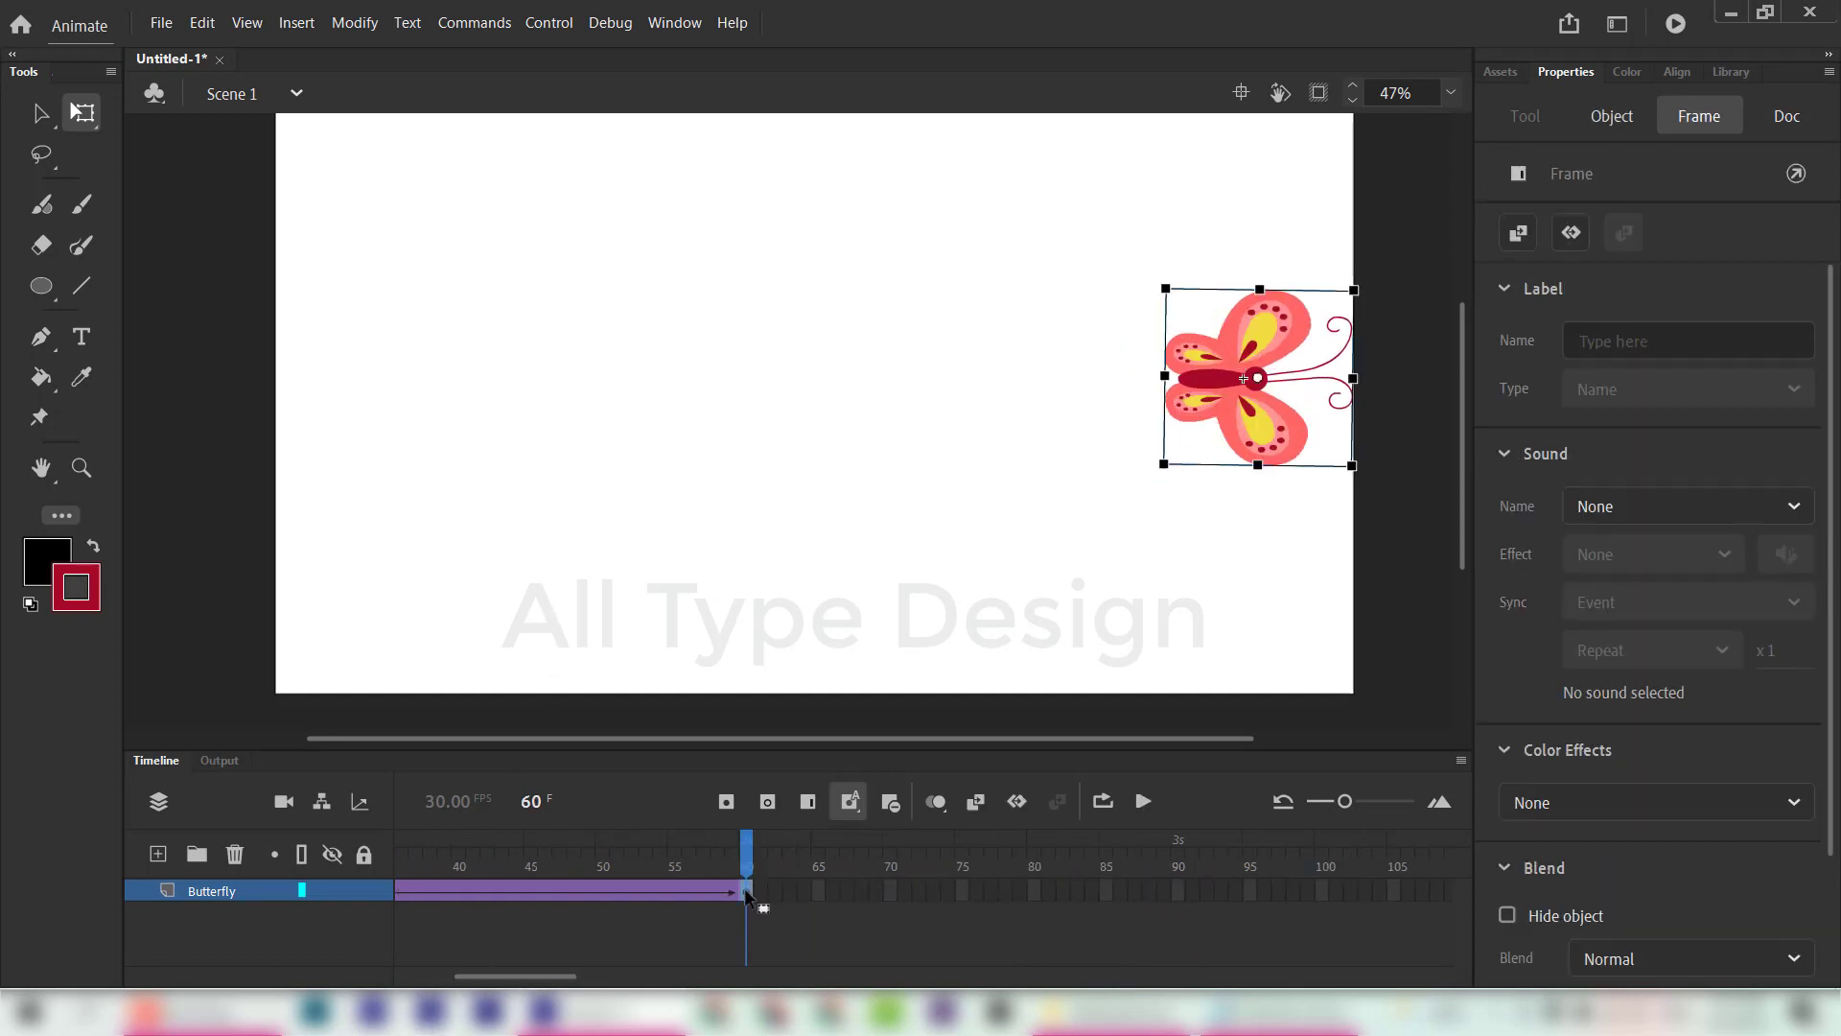
scroll(1438, 925, "right", 5)
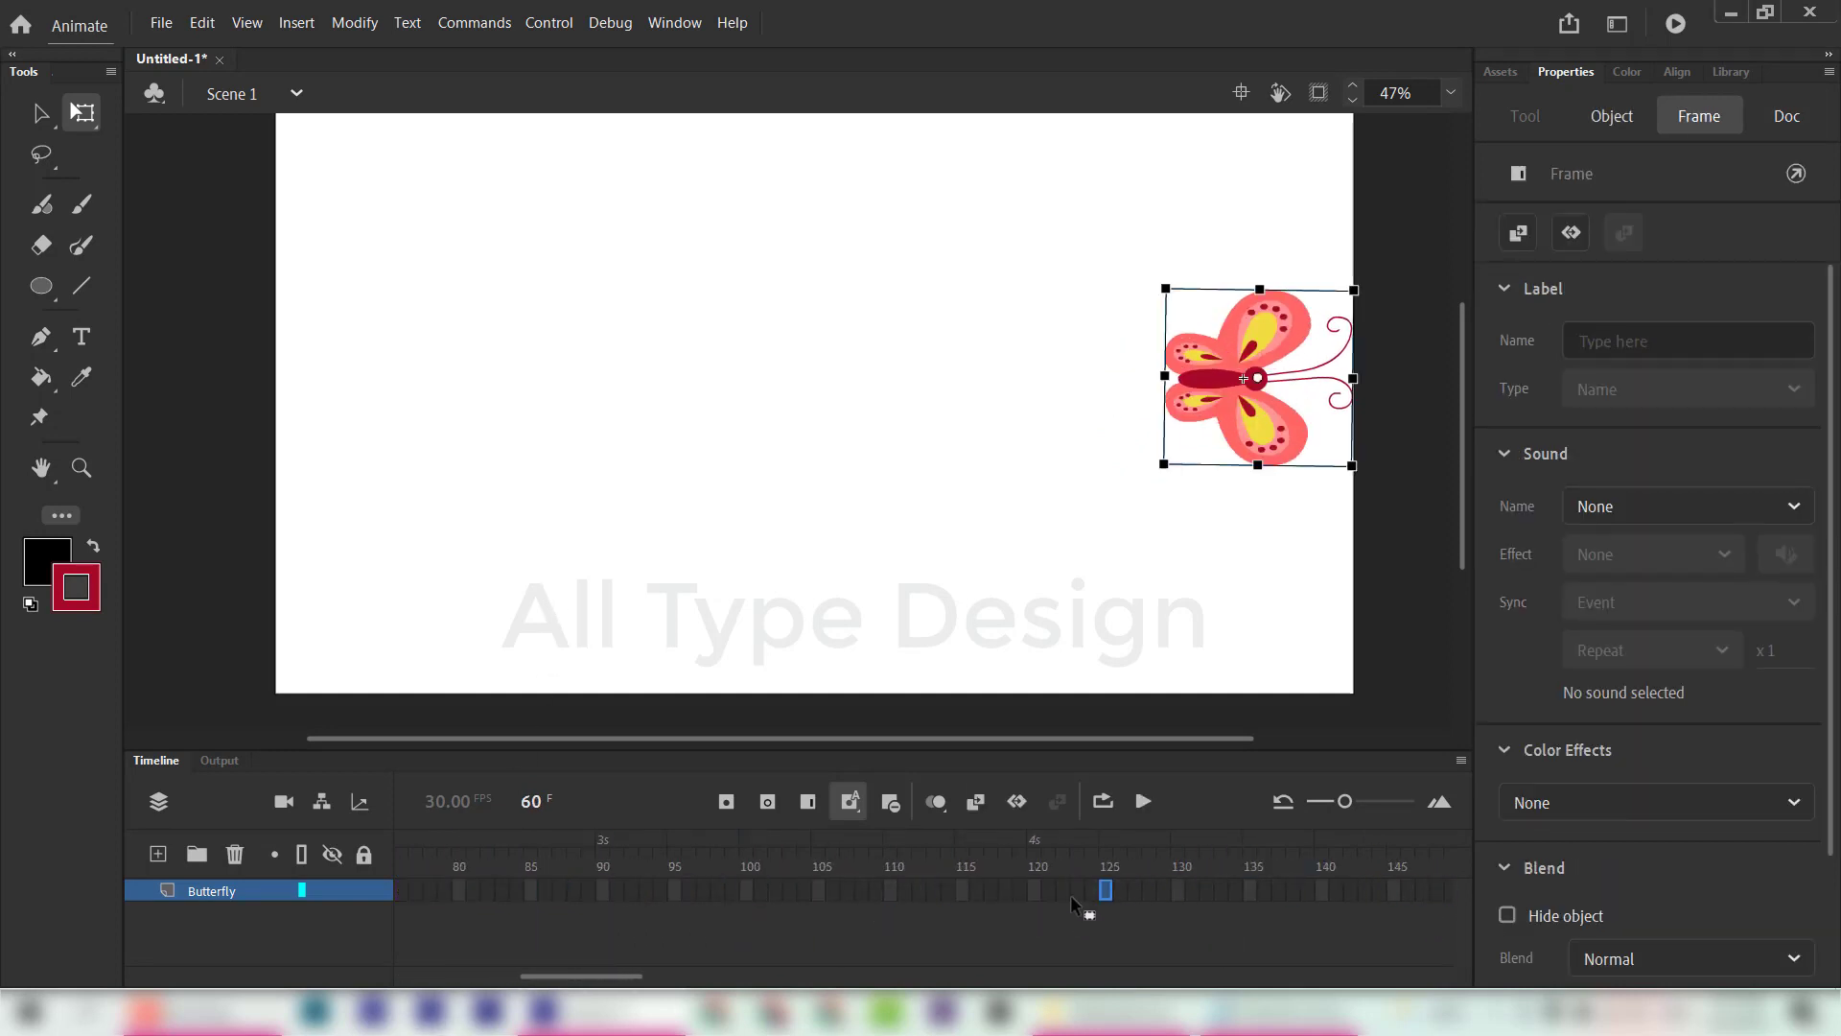
left_click(1036, 891)
key("F5")
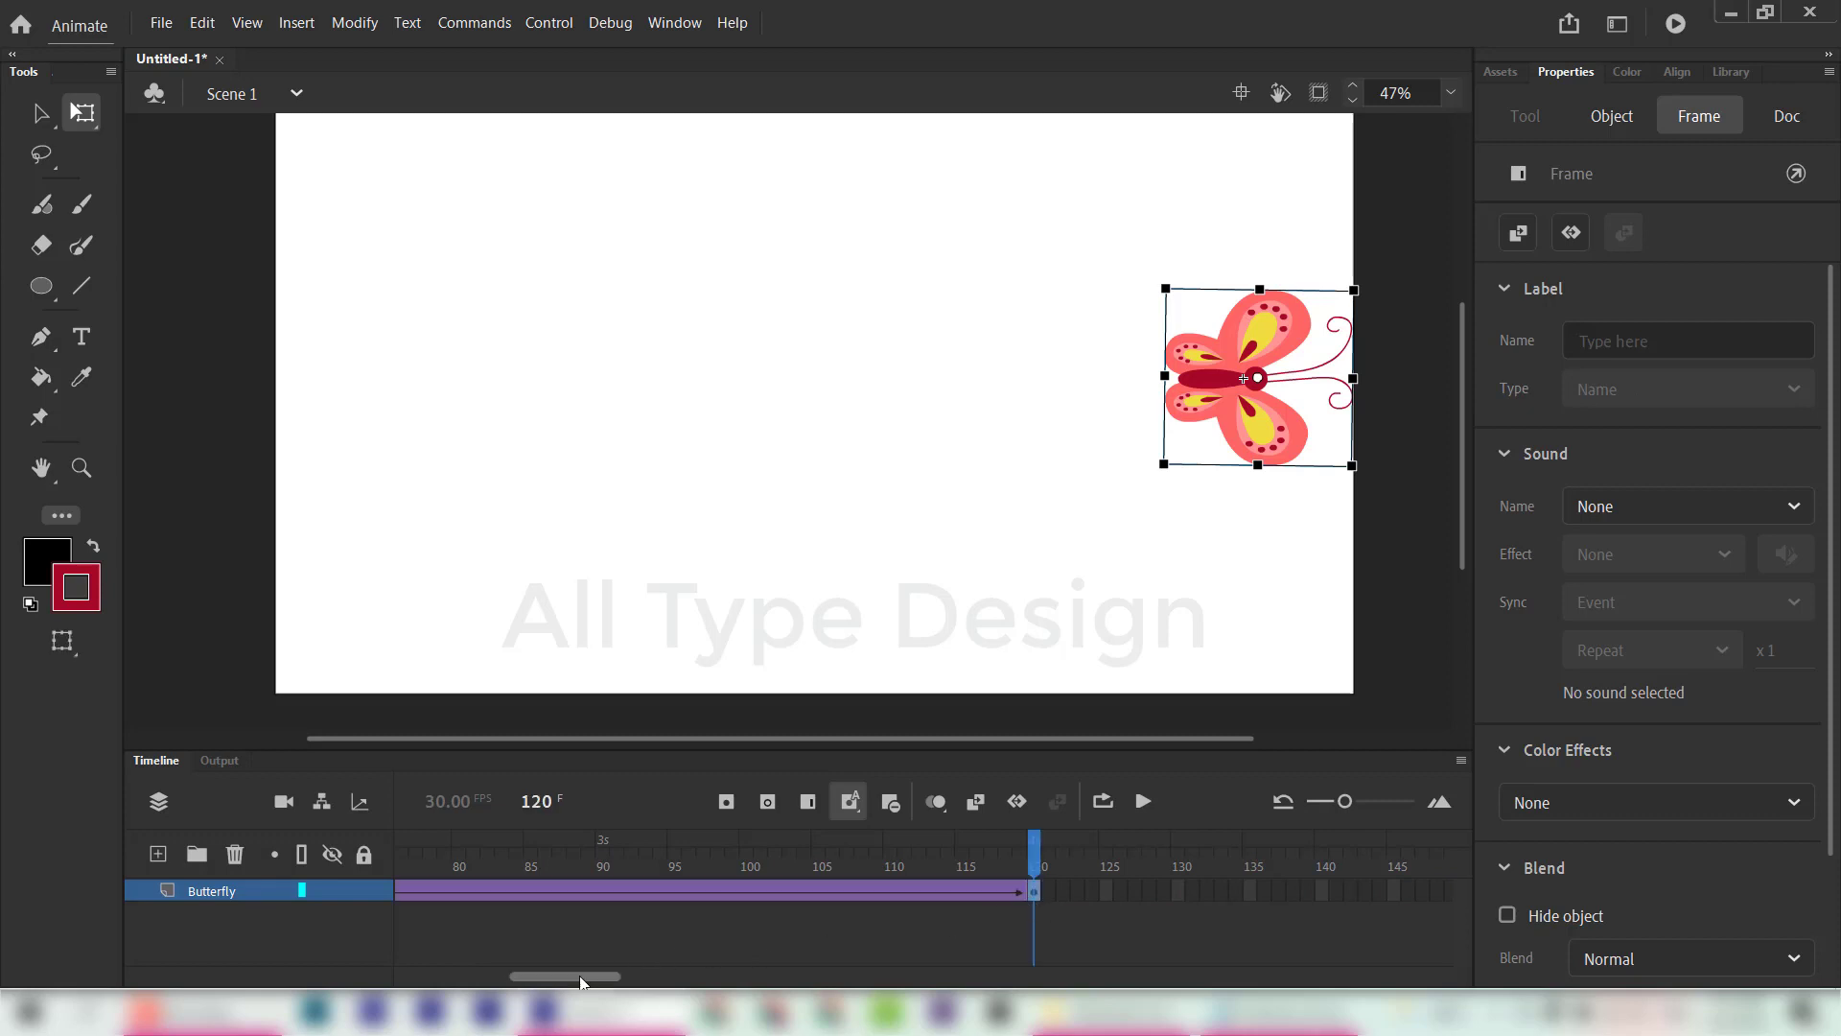
Step: Play the lengthened flight across the stage from frame 1 to check its speed
left_click_drag(604, 975, 184, 985)
key("Return")
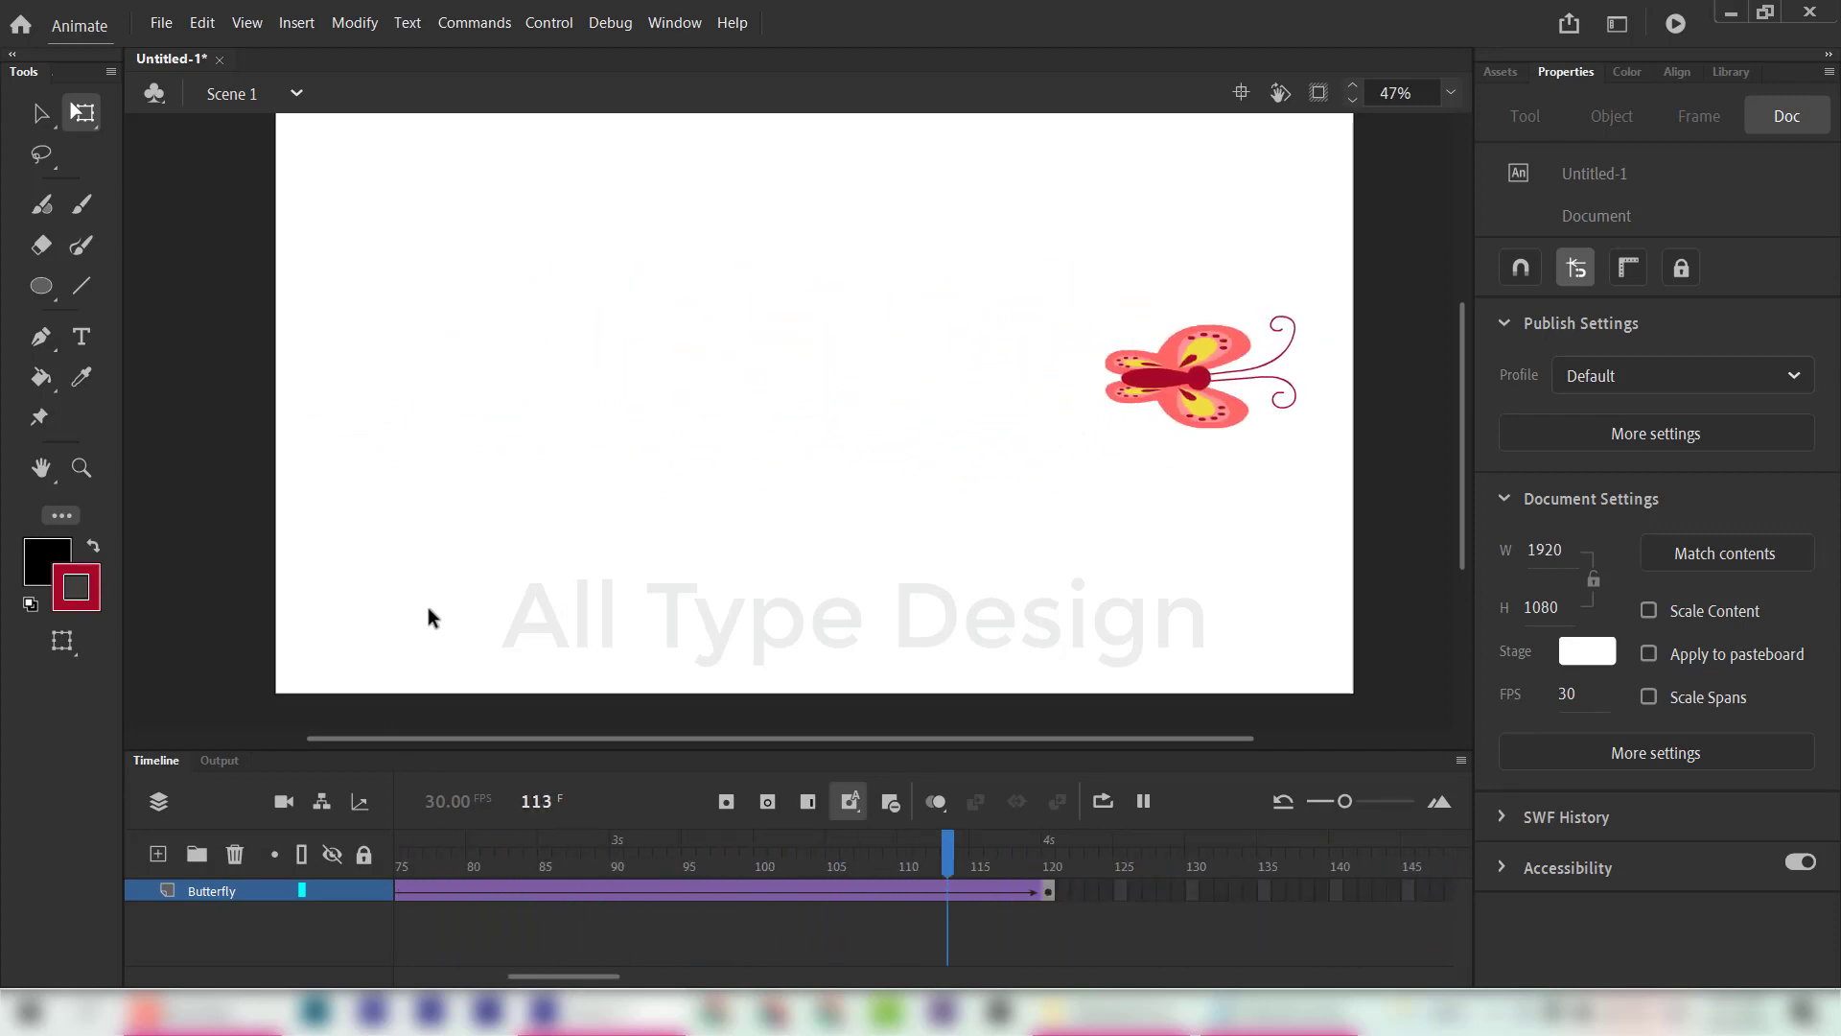
left_click_drag(564, 976, 451, 976)
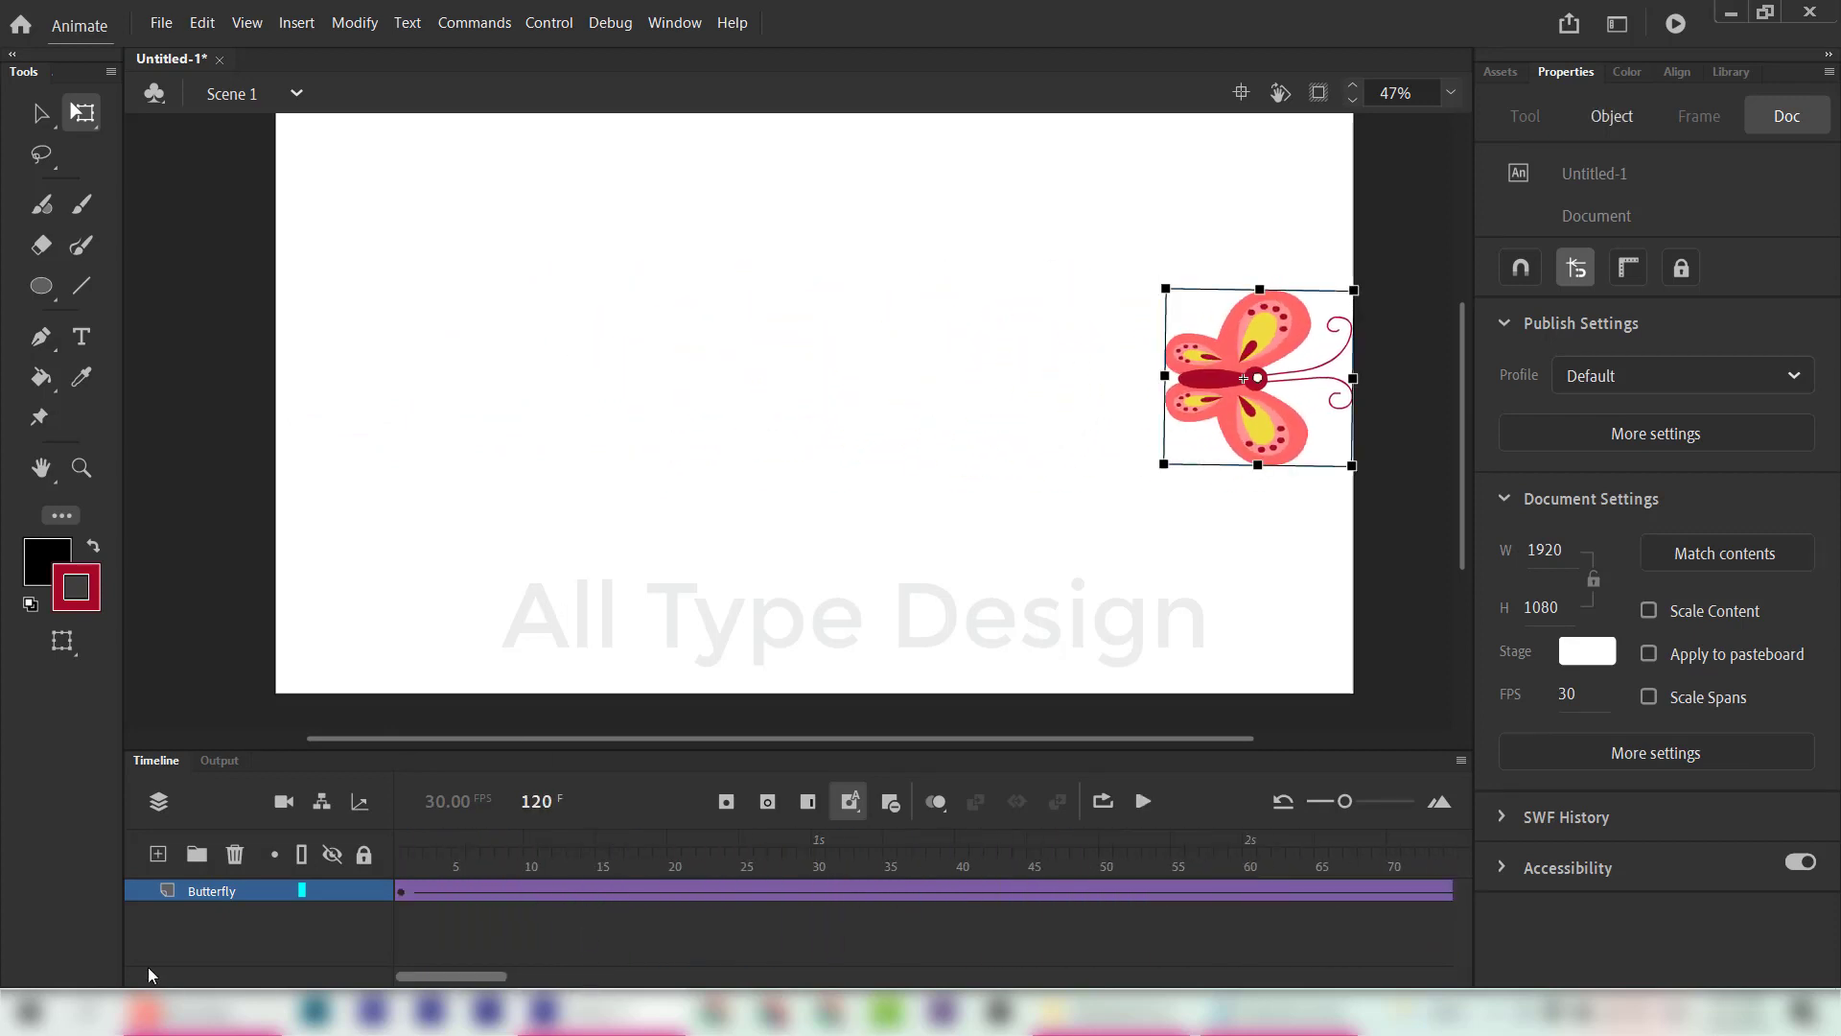
left_click(401, 855)
key("Return")
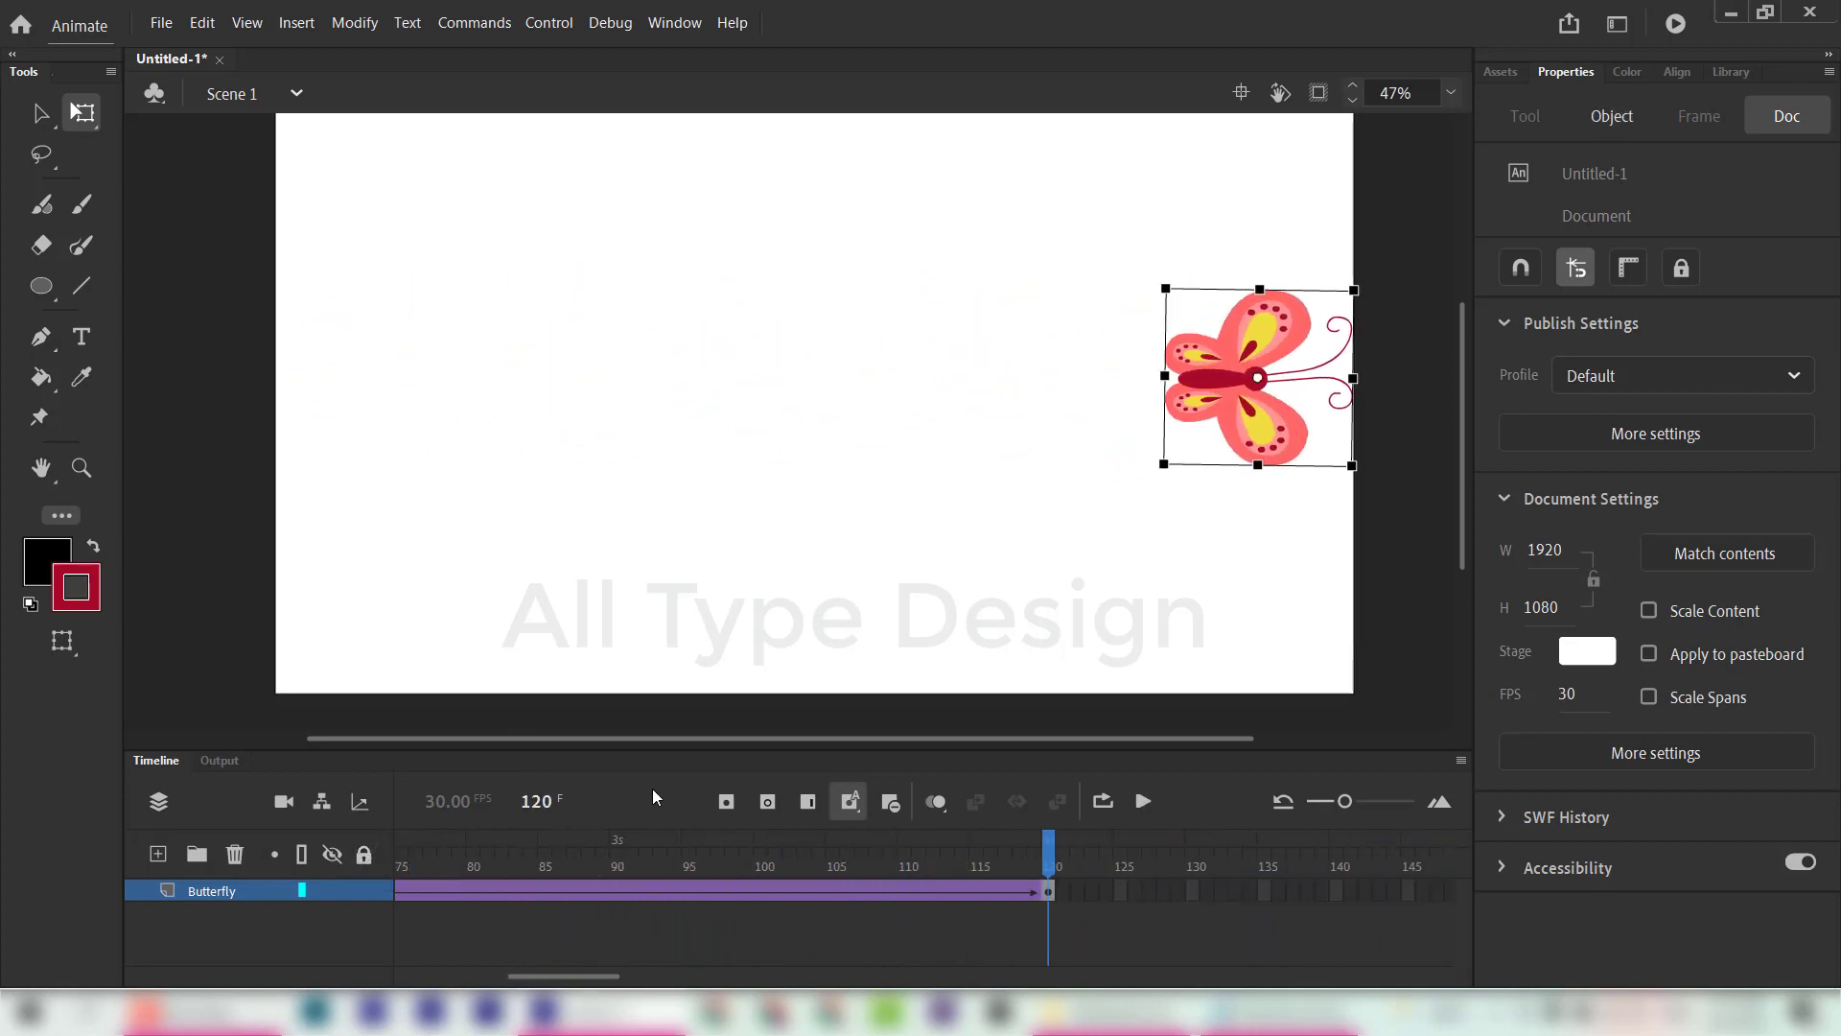
left_click(883, 475)
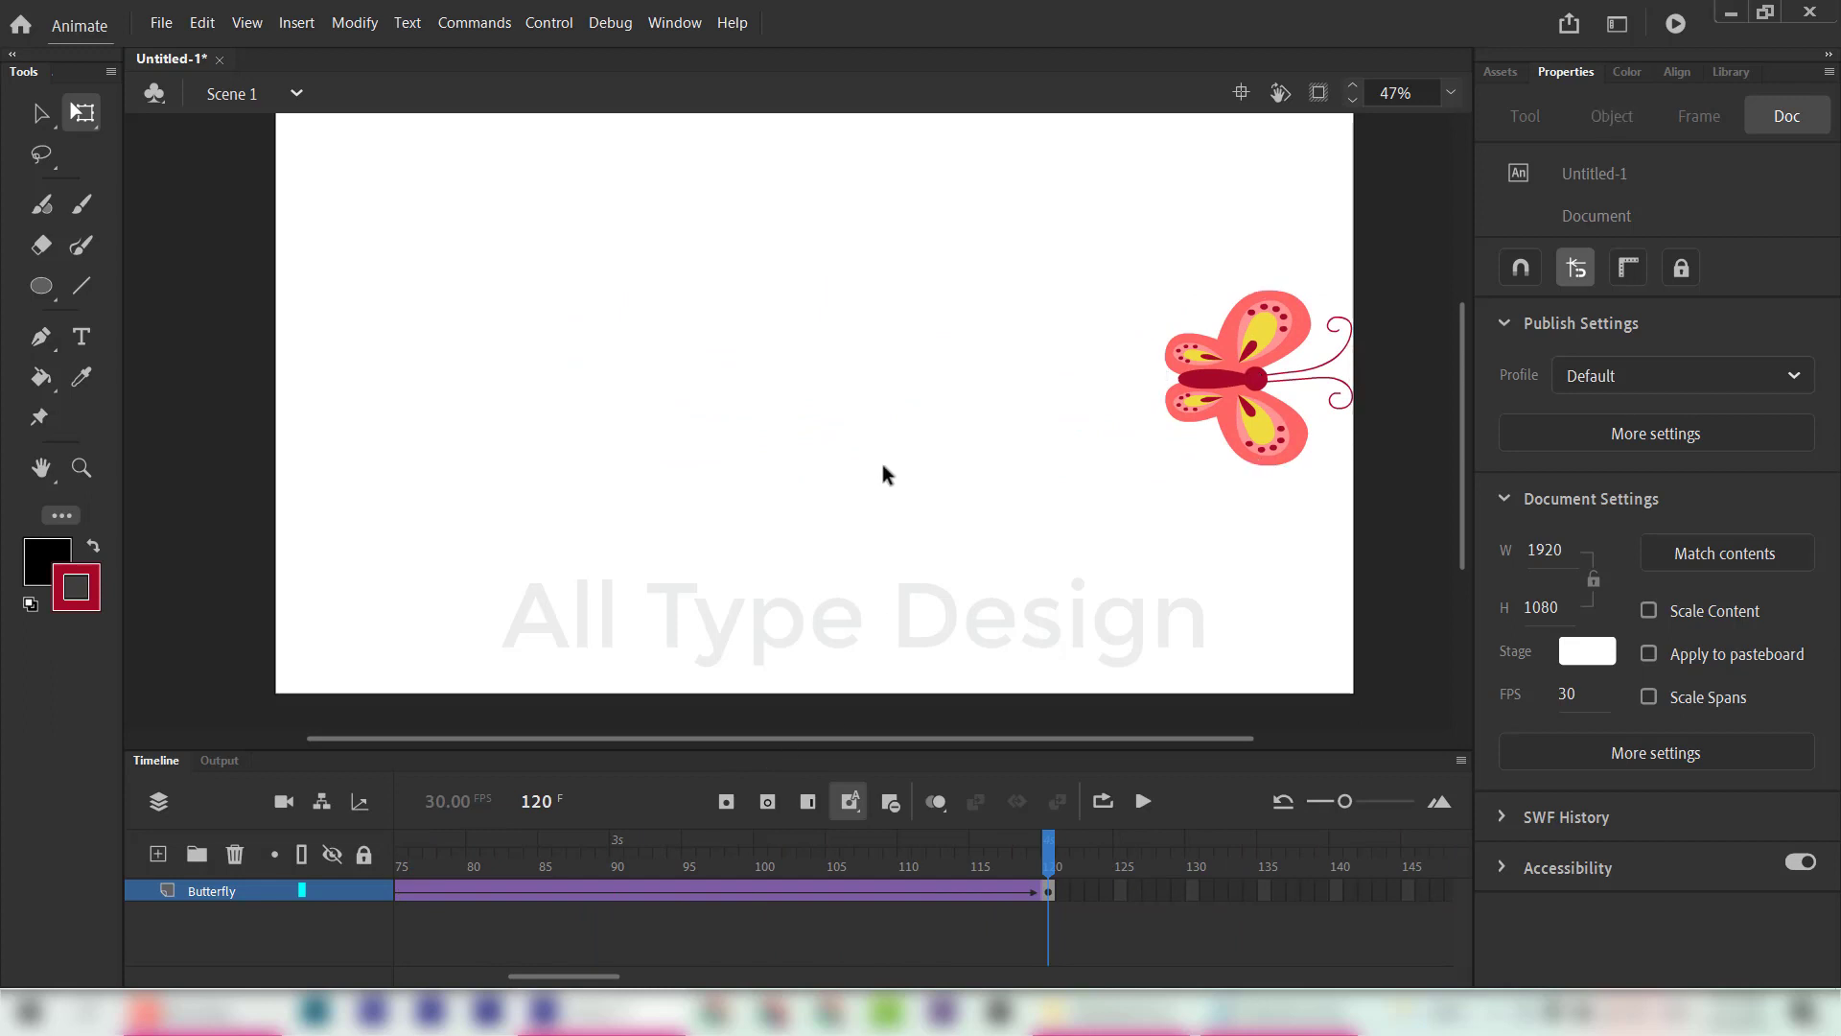